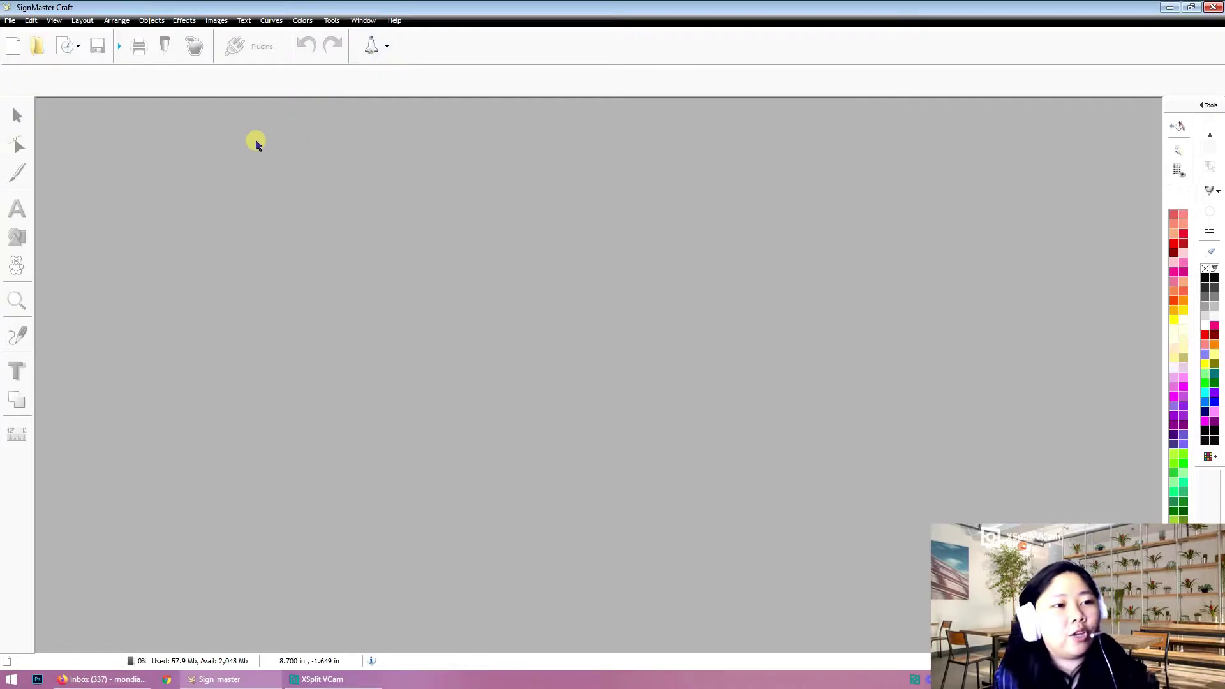
# Start a new document with an A4 mat size in portrait orientation.
pyautogui.click(13, 46)
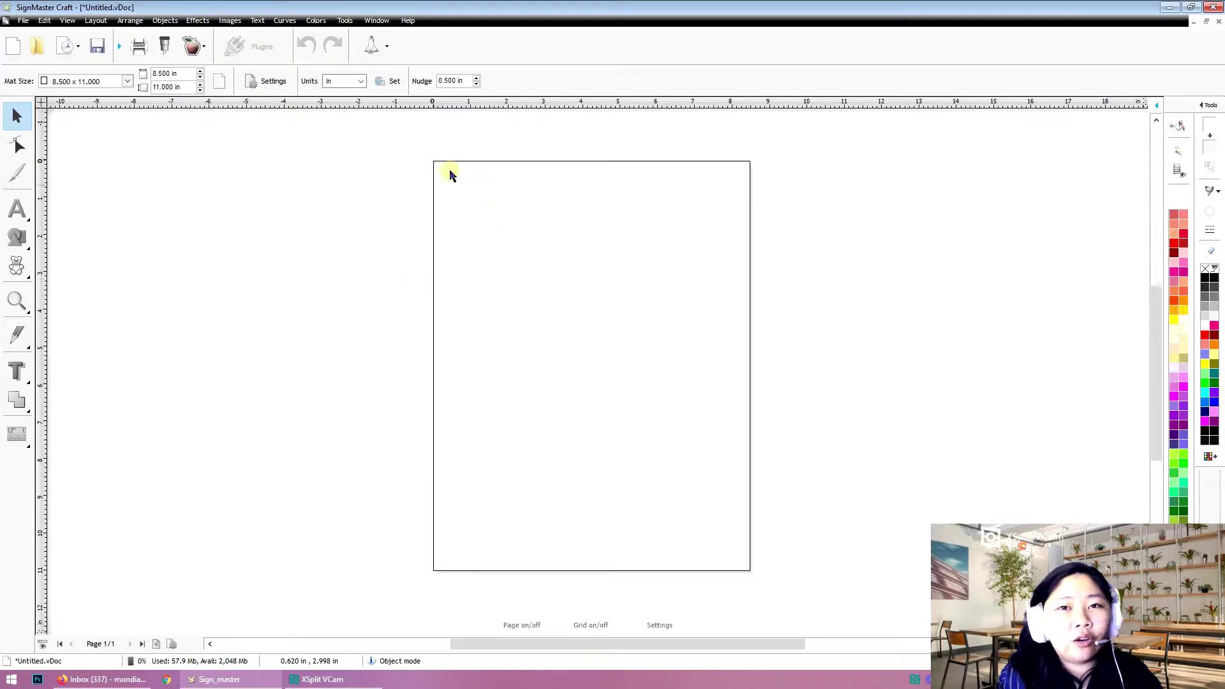
pyautogui.click(118, 81)
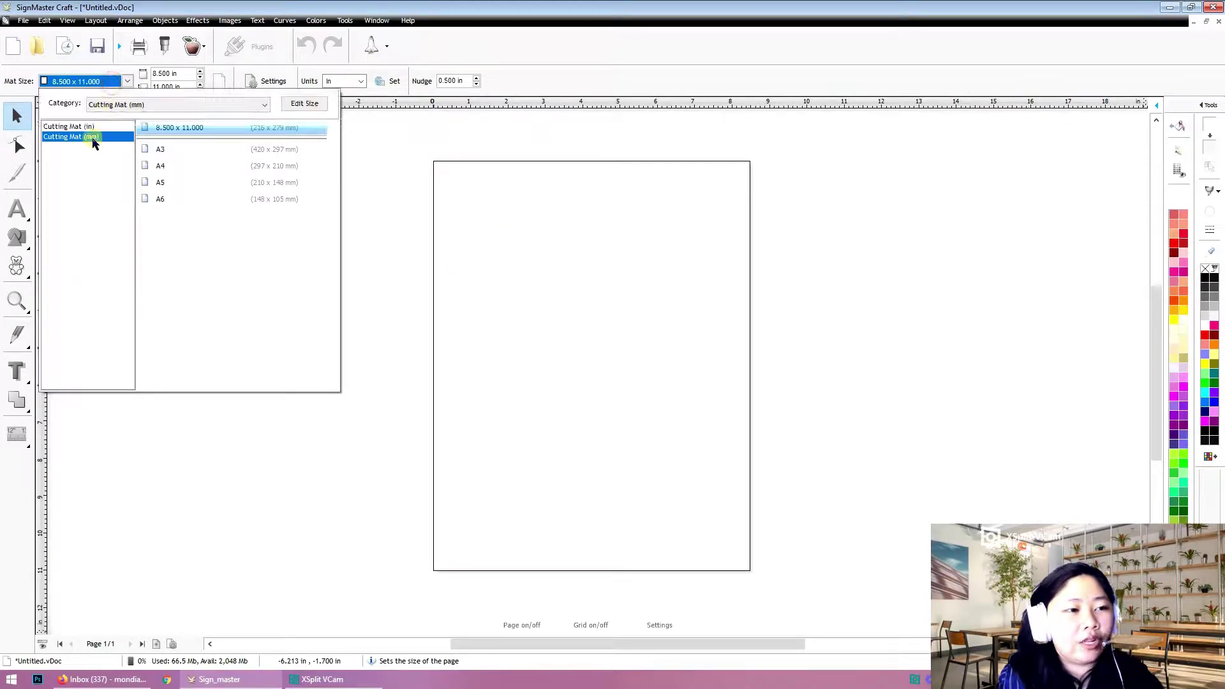
pyautogui.click(180, 165)
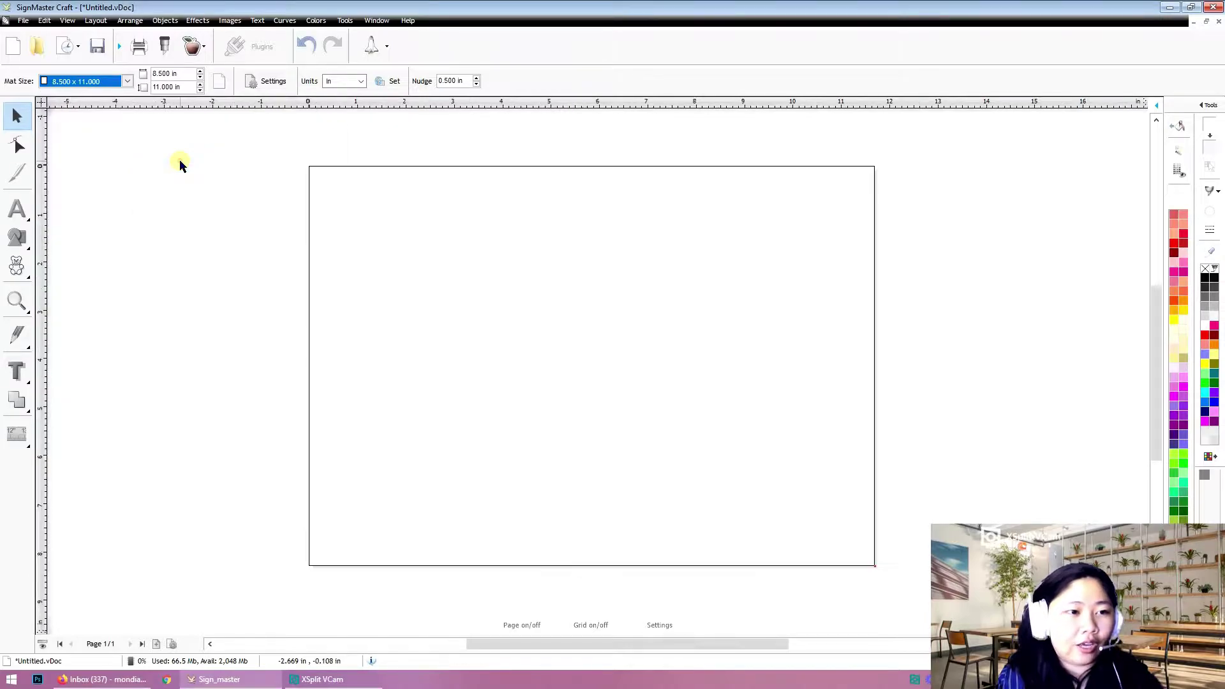
pyautogui.click(219, 81)
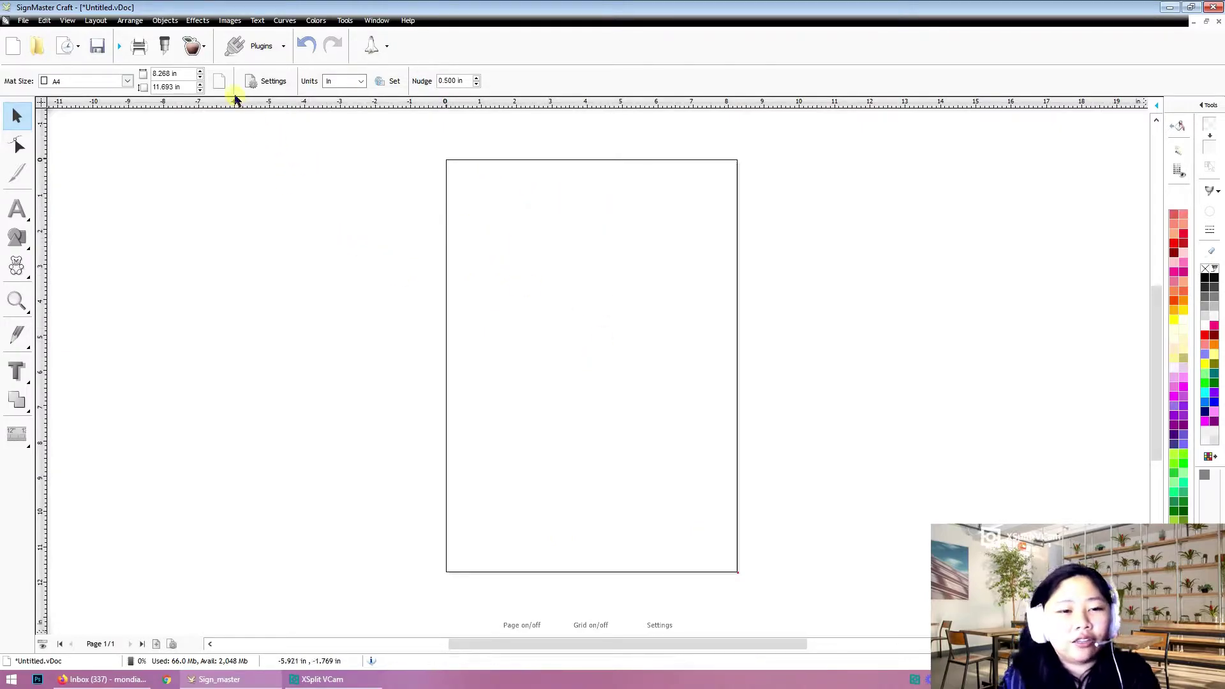
# Build page registration marks onto the page in the Contour Cutting Wizard.
pyautogui.click(196, 55)
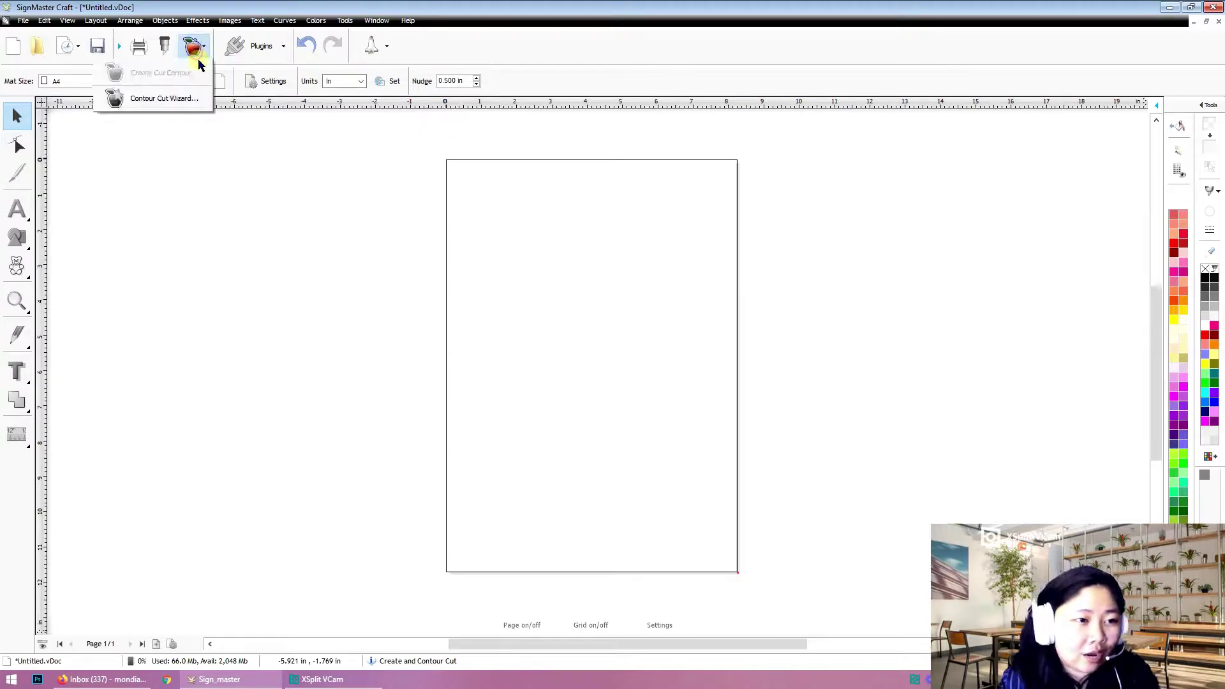
pyautogui.click(183, 101)
pyautogui.click(633, 526)
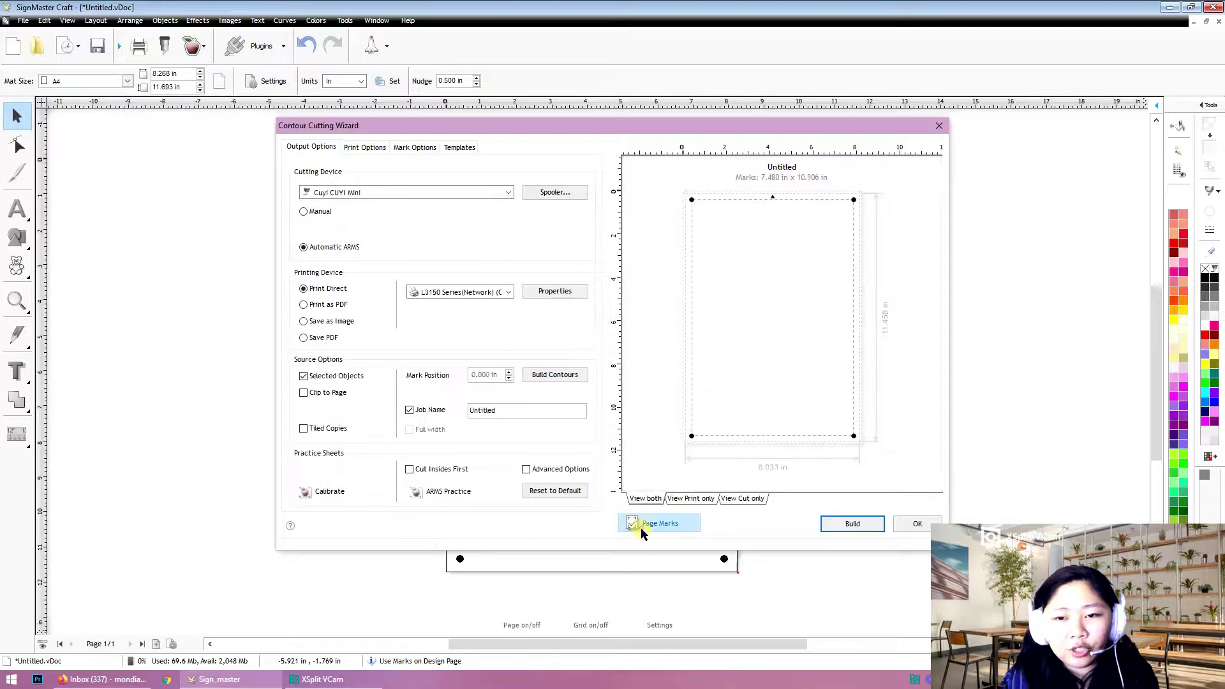
pyautogui.click(854, 523)
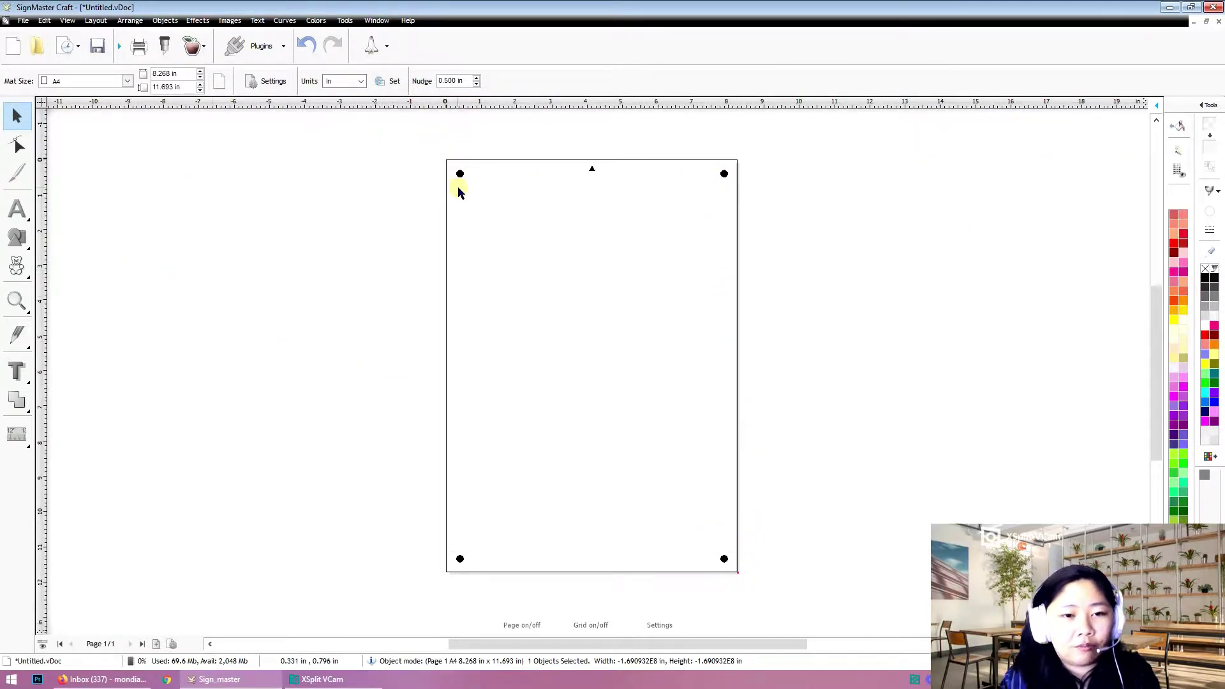
# Add vertical guides at 0.475 and 7.811 in and horizontal guides at 0.489 and 11.240 in.
pyautogui.moveTo(42, 161)
pyautogui.mouseDown()
pyautogui.moveTo(487, 159)
pyautogui.moveTo(37, 148)
pyautogui.moveTo(722, 164)
pyautogui.moveTo(33, 168)
pyautogui.mouseUp()
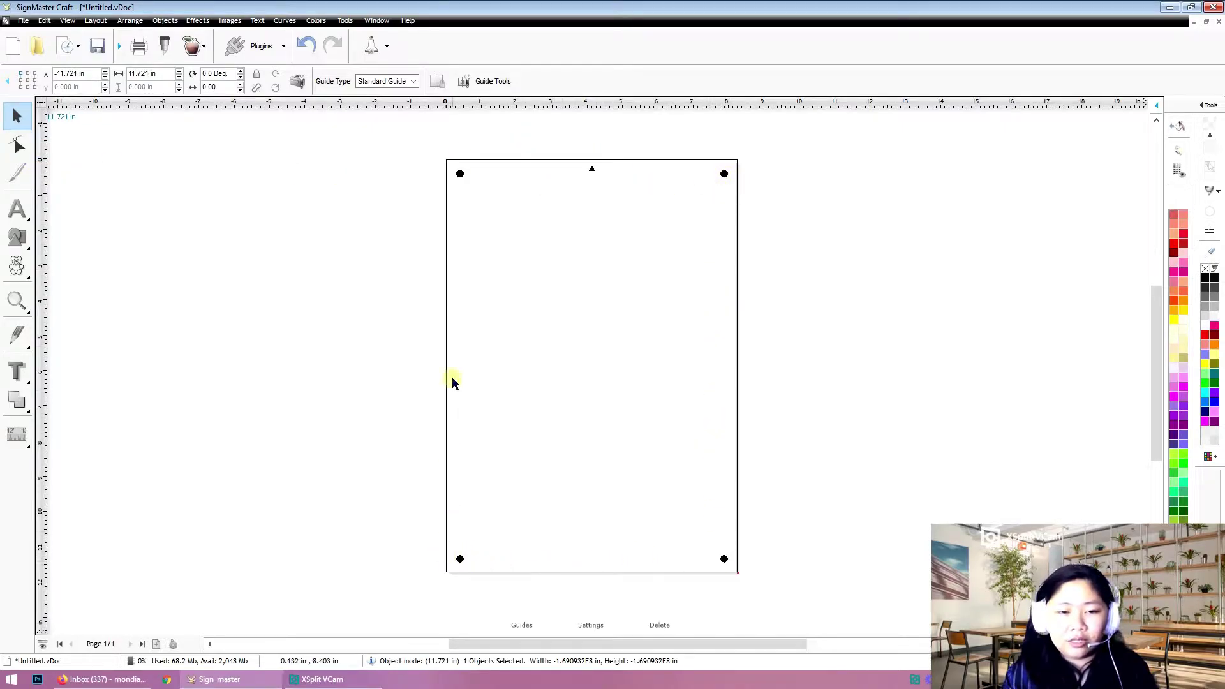
pyautogui.moveTo(43, 150); pyautogui.dragTo(463, 128)
pyautogui.moveTo(41, 142); pyautogui.dragTo(721, 151)
pyautogui.moveTo(589, 104); pyautogui.dragTo(601, 175)
pyautogui.press('Delete')
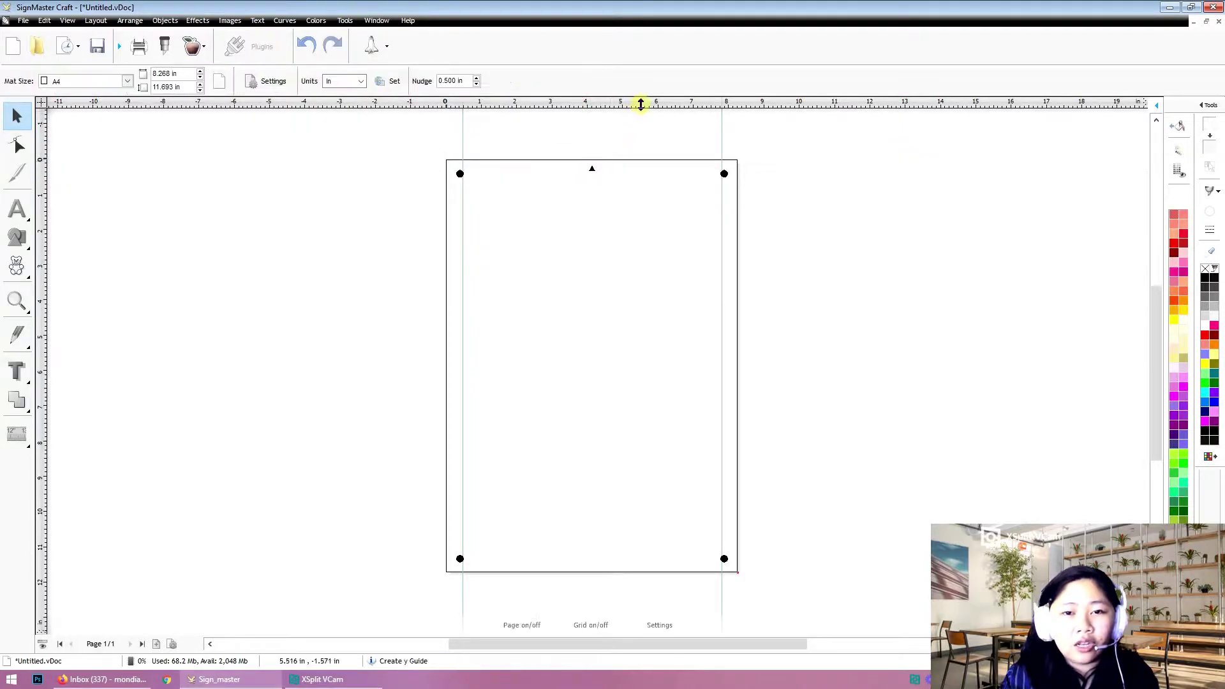
pyautogui.moveTo(638, 103); pyautogui.dragTo(654, 177)
pyautogui.moveTo(575, 104); pyautogui.dragTo(710, 556)
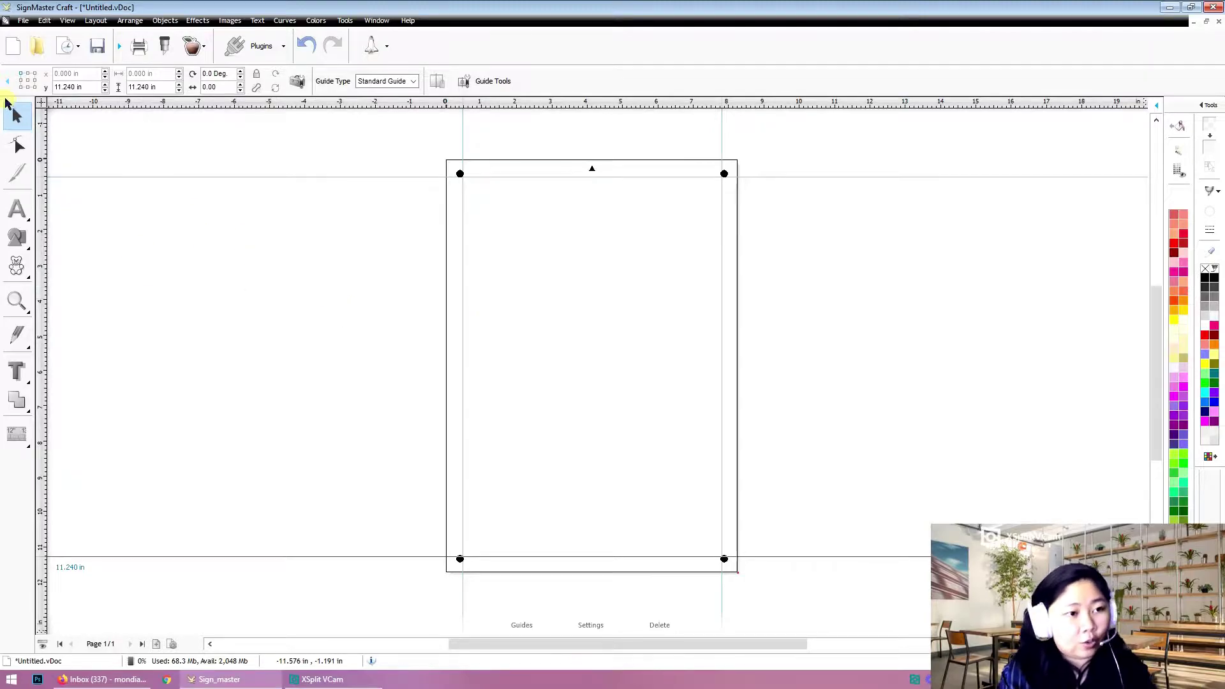
# Open D:\DWG.IE\STICKER in File Explorer to reach the sticker images.
pyautogui.press('super+e')
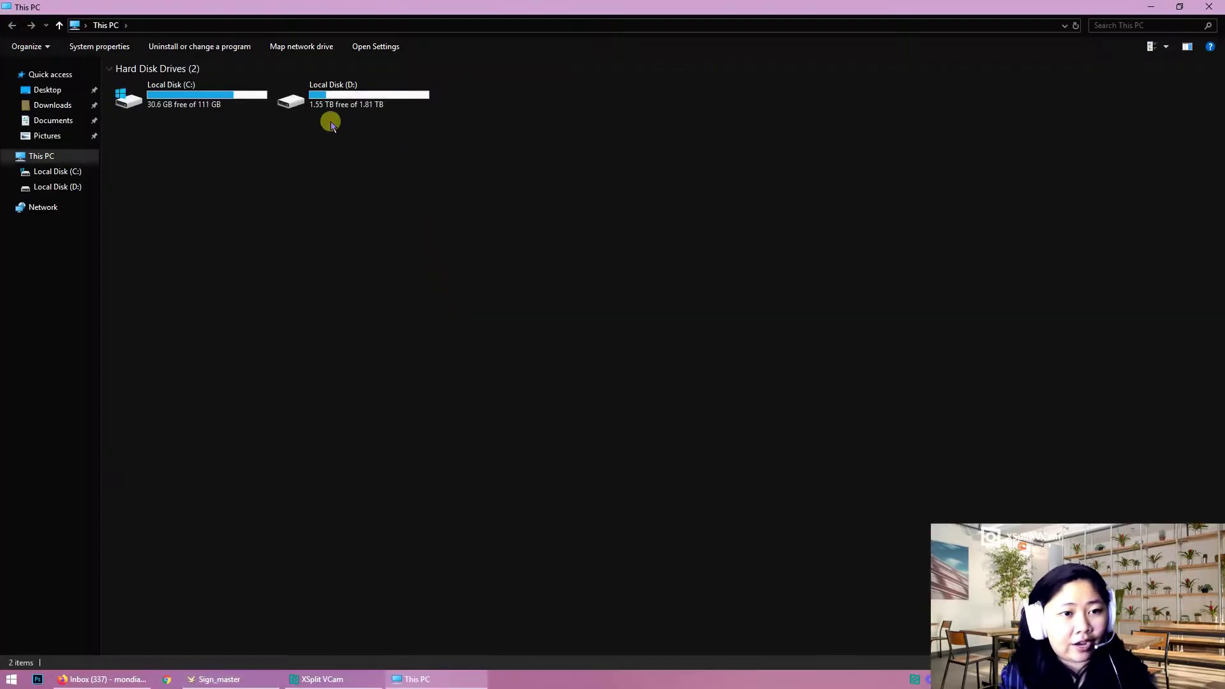
pyautogui.doubleClick(348, 95)
pyautogui.press('Return')
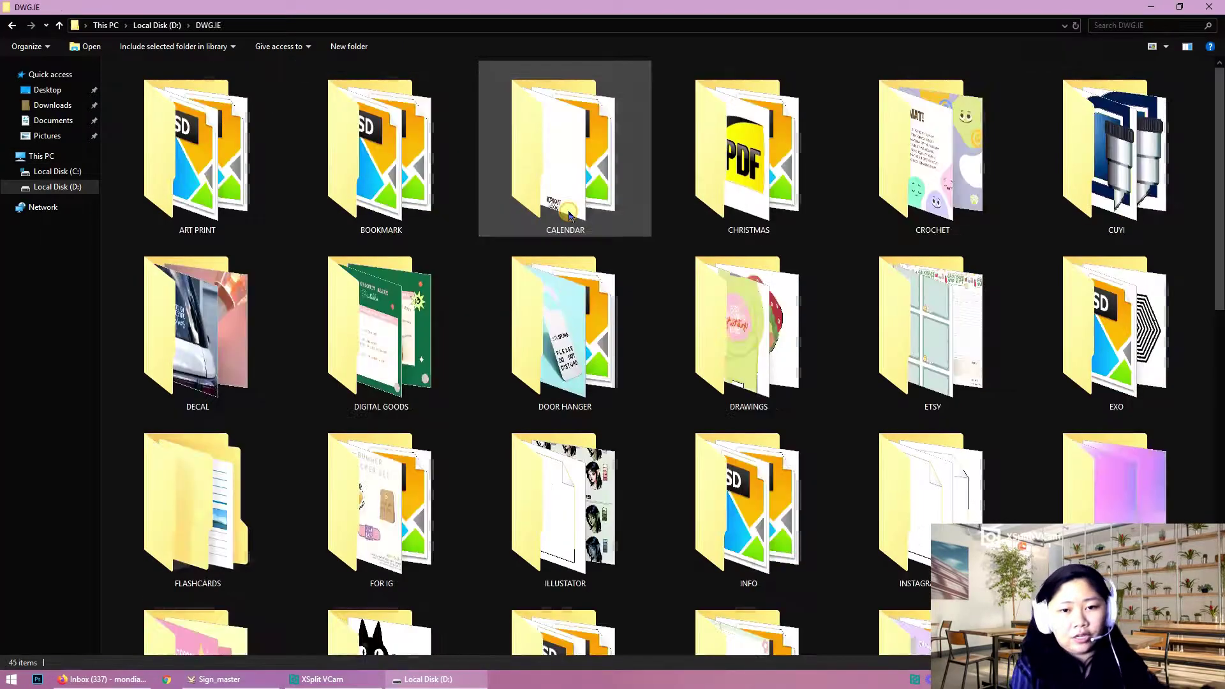
pyautogui.write('dr')
pyautogui.press('Return')
pyautogui.write('st')
pyautogui.press('Return')
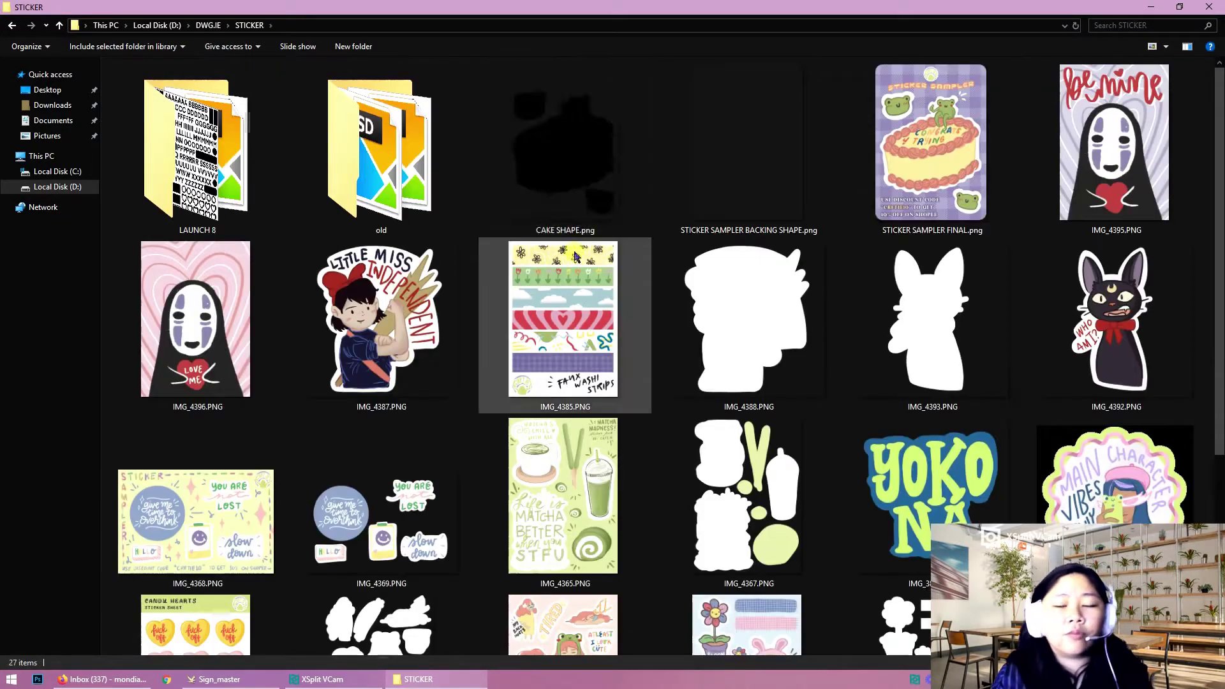
# Copy IMG_4365.PNG from Explorer and paste it onto the page.
pyautogui.click(949, 179)
pyautogui.click(612, 531)
pyautogui.hotkey('ctrl', 'c')
pyautogui.hotkey('alt', 'Tab')
pyautogui.hotkey('ctrl', 'v')
pyautogui.click(491, 324)
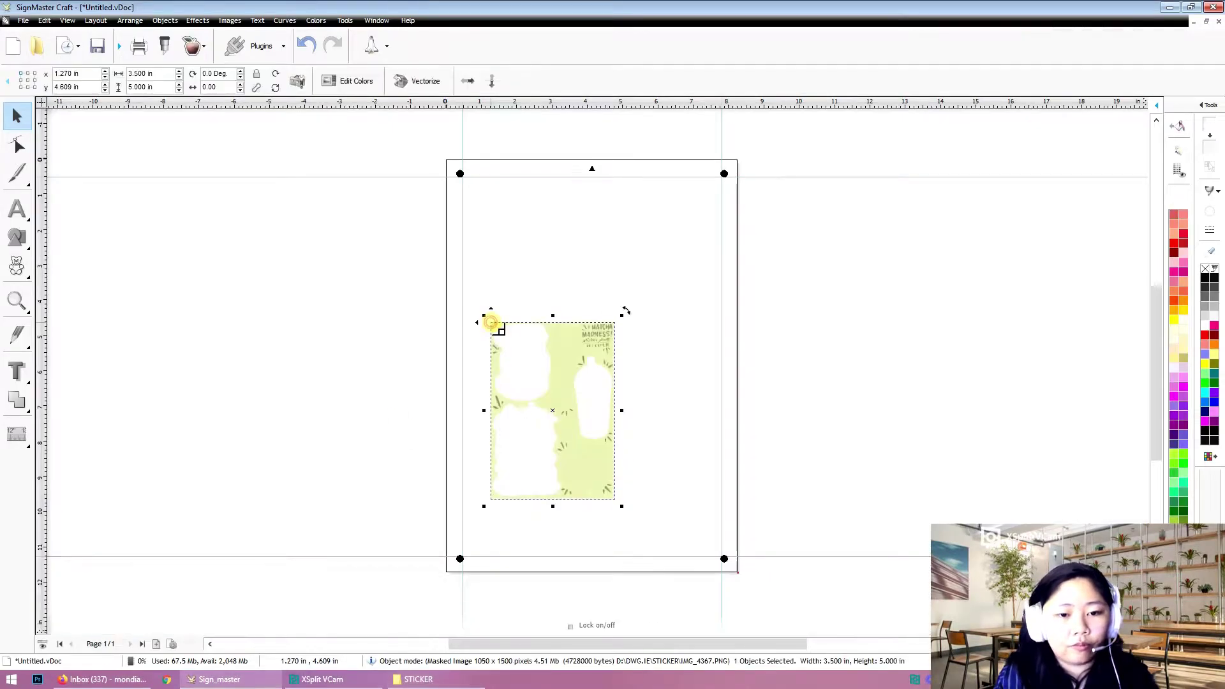
pyautogui.click(724, 378)
pyautogui.click(560, 419)
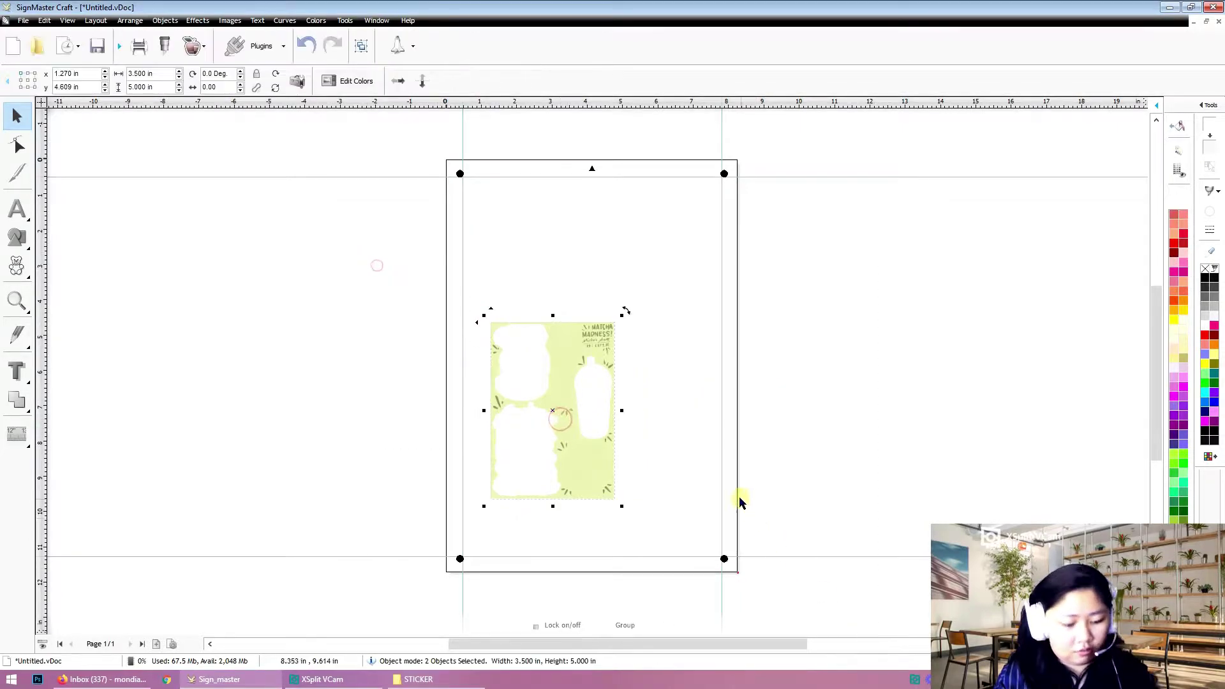
# Duplicate the matcha shape image and move the copy lower beside the page.
pyautogui.click(804, 350)
pyautogui.click(566, 413)
pyautogui.hotkey('ctrl', 'c')
pyautogui.hotkey('ctrl', 'v')
pyautogui.click(929, 495)
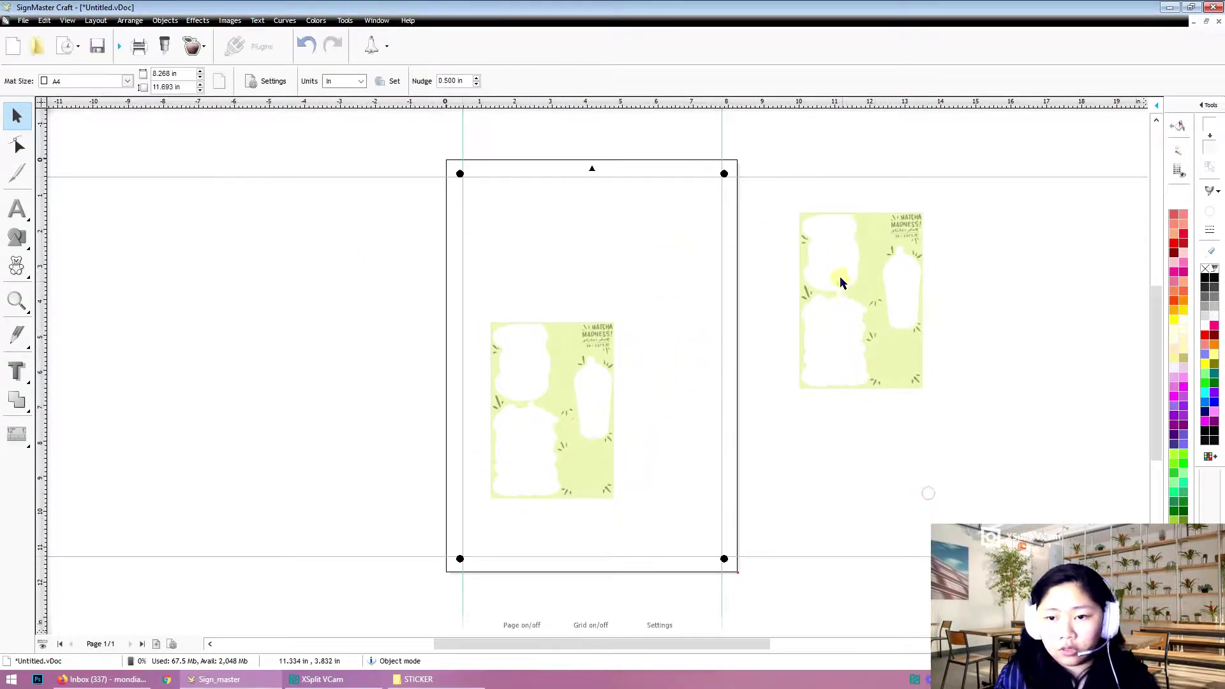
pyautogui.click(824, 254)
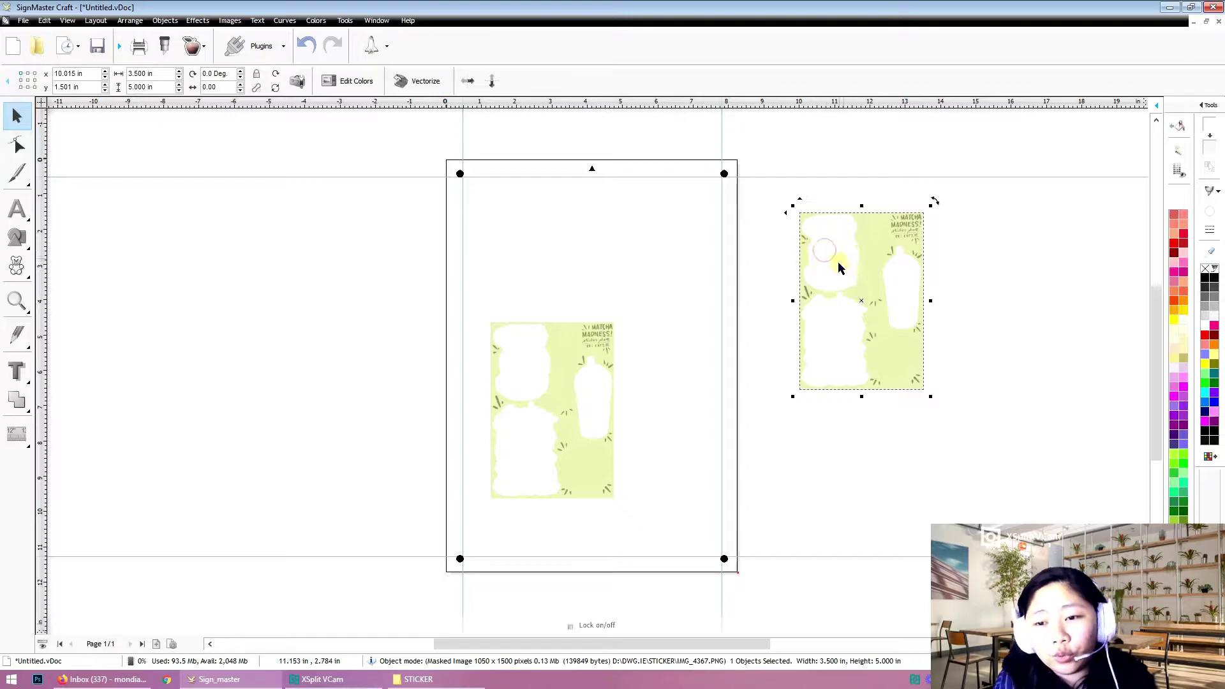
pyautogui.moveTo(820, 252); pyautogui.dragTo(757, 320)
pyautogui.click(688, 587)
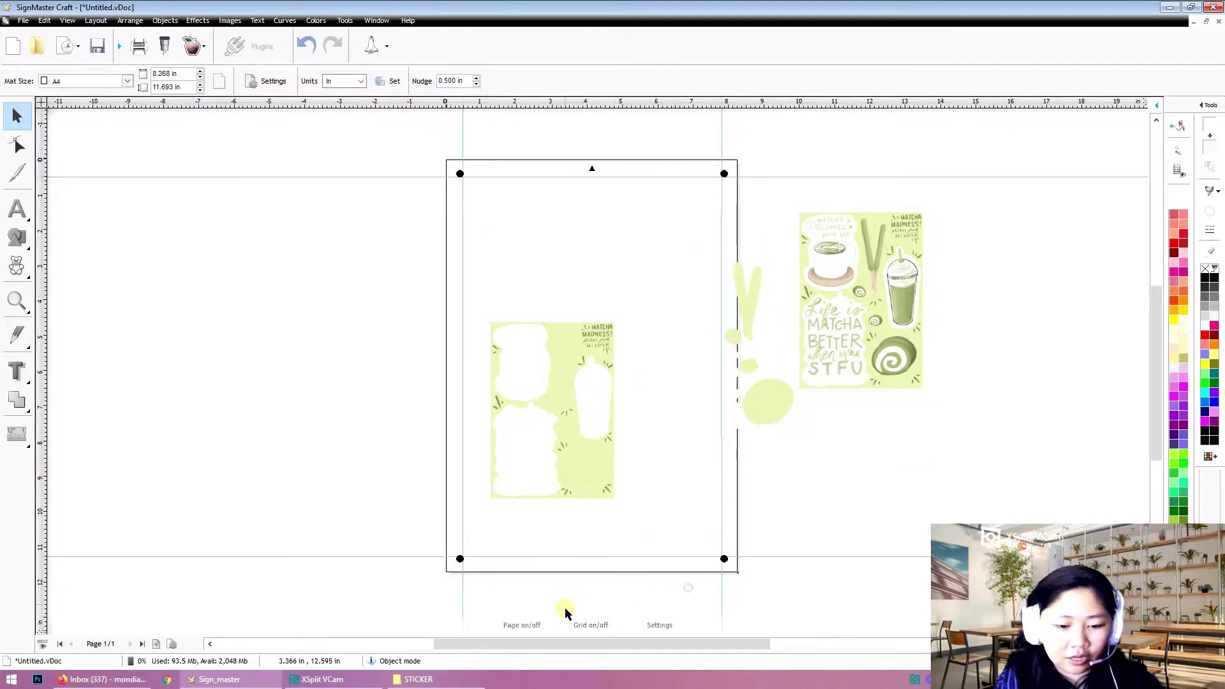
# Turn on the canvas grid and select the white shape copy.
pyautogui.click(603, 625)
pyautogui.click(694, 236)
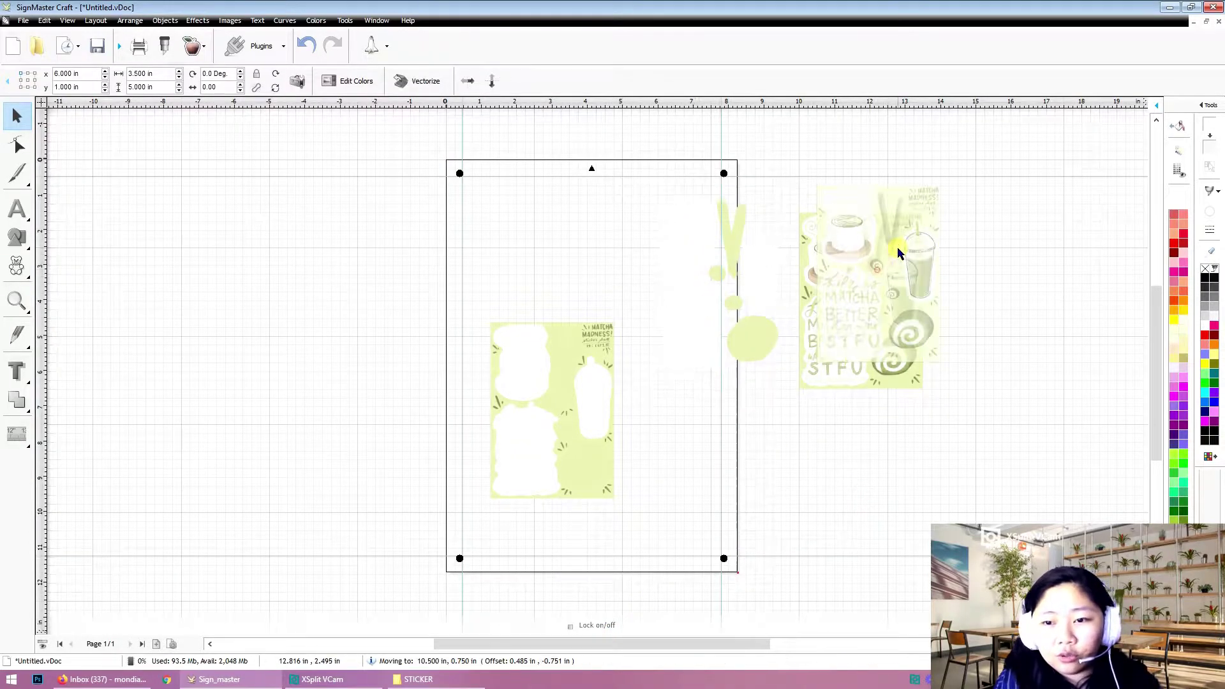
pyautogui.click(720, 280)
pyautogui.click(670, 227)
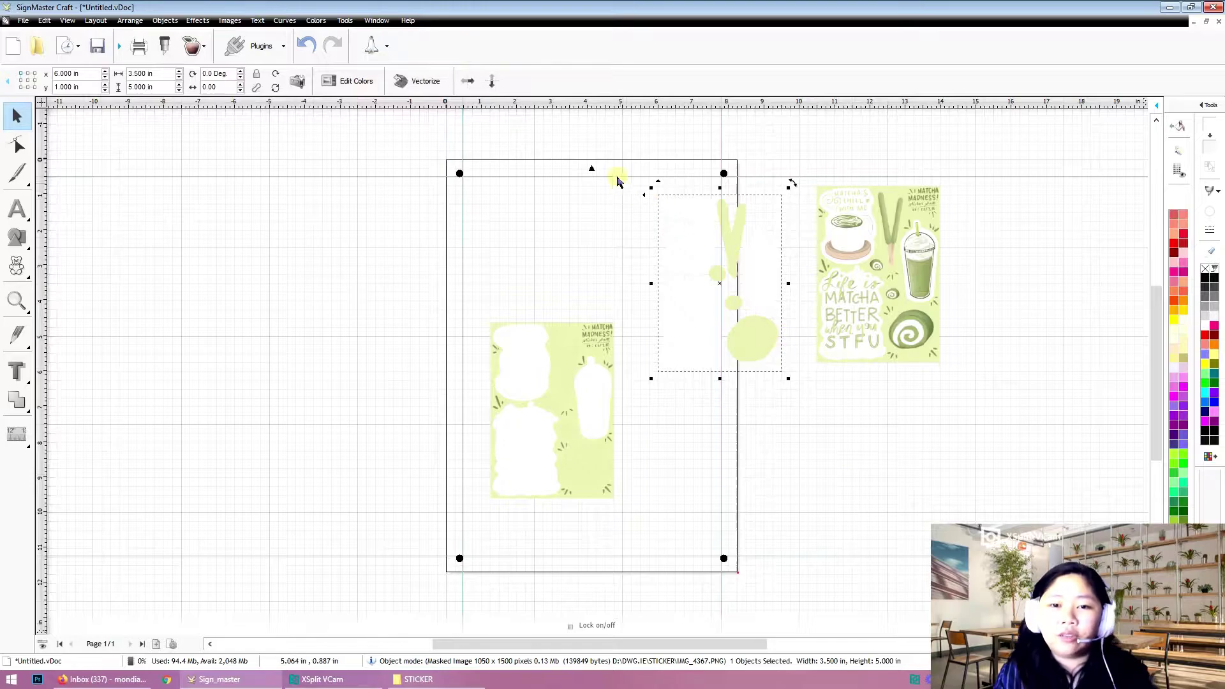
pyautogui.click(779, 424)
pyautogui.click(683, 206)
# Move the white shape image onto the page's upper right.
pyautogui.moveTo(701, 228)
pyautogui.mouseDown()
pyautogui.moveTo(638, 213)
pyautogui.moveTo(787, 377)
pyautogui.moveTo(1028, 339)
pyautogui.moveTo(870, 405)
pyautogui.moveTo(698, 231)
pyautogui.moveTo(692, 249)
pyautogui.moveTo(697, 231)
pyautogui.mouseUp()
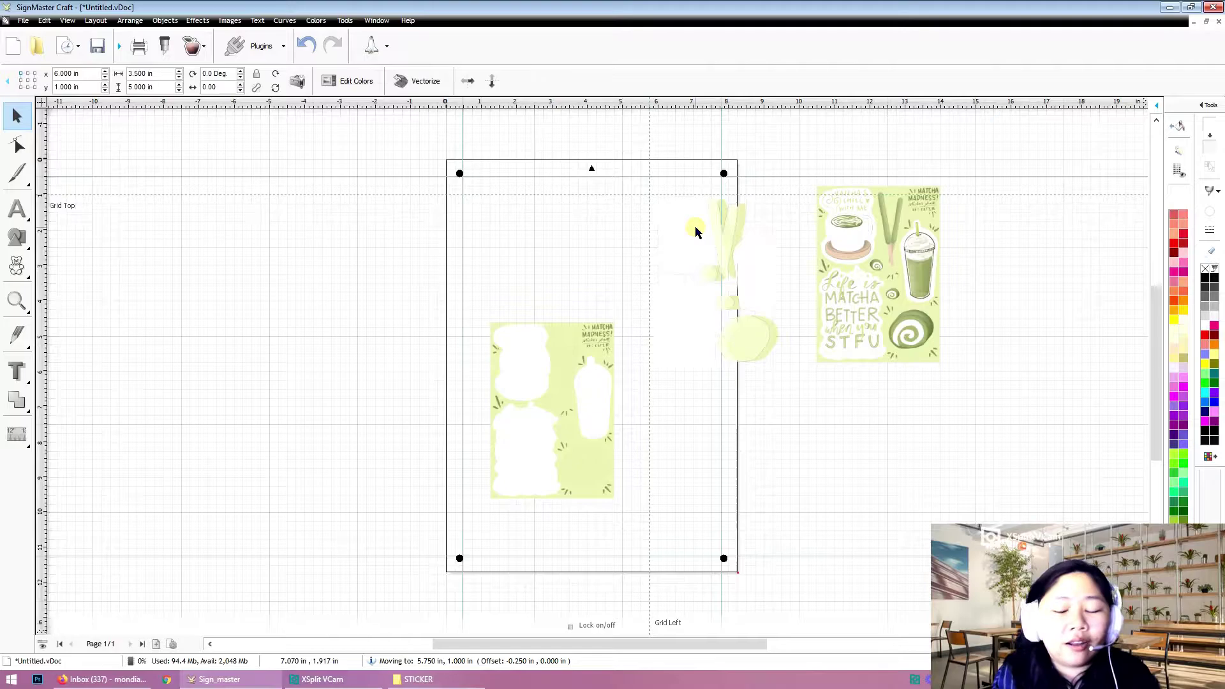
pyautogui.moveTo(696, 231); pyautogui.dragTo(696, 232)
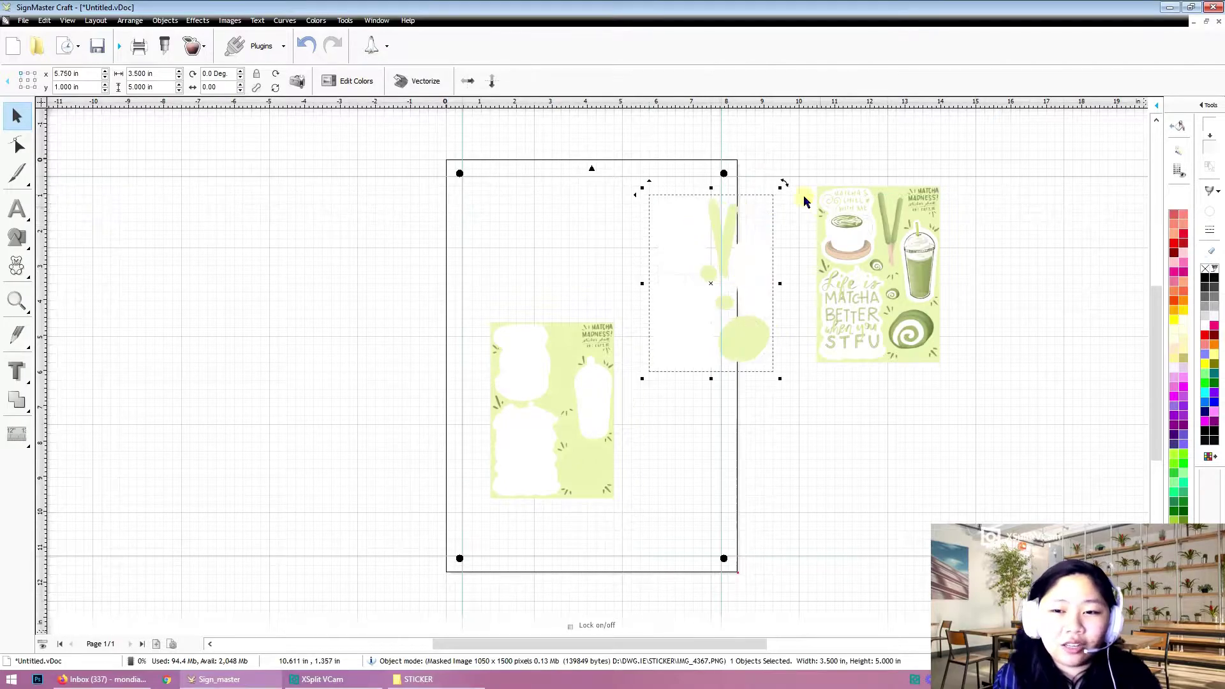
pyautogui.click(857, 221)
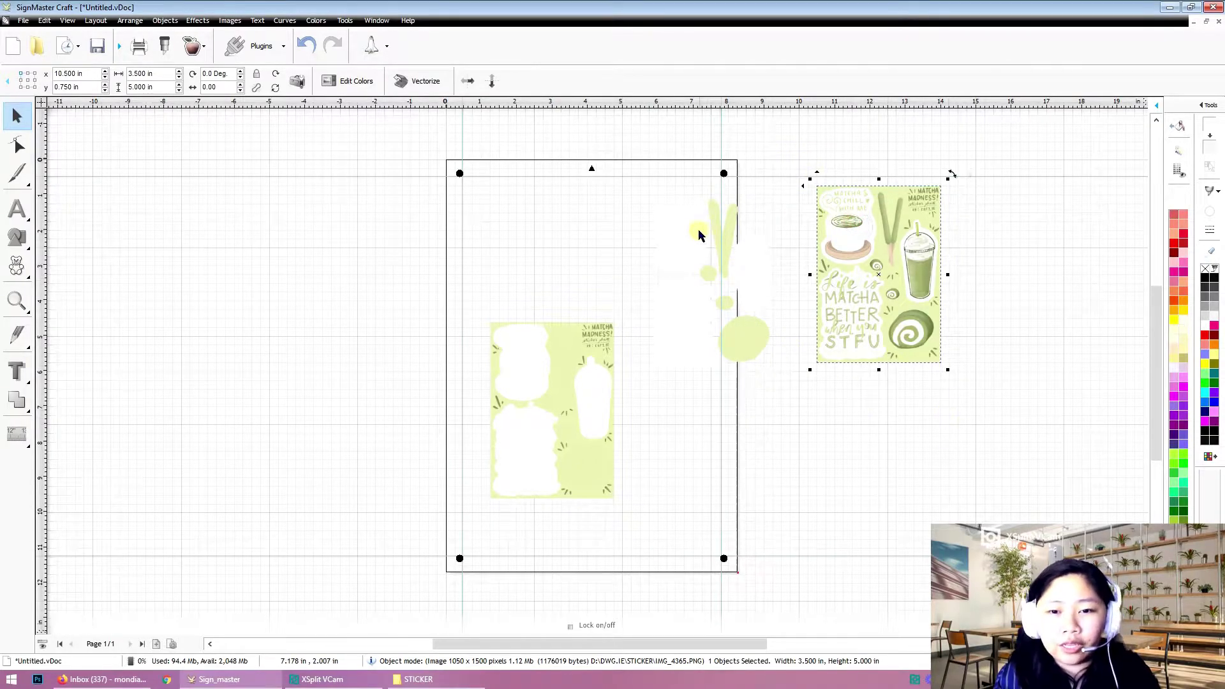
pyautogui.moveTo(434, 268); pyautogui.dragTo(643, 532)
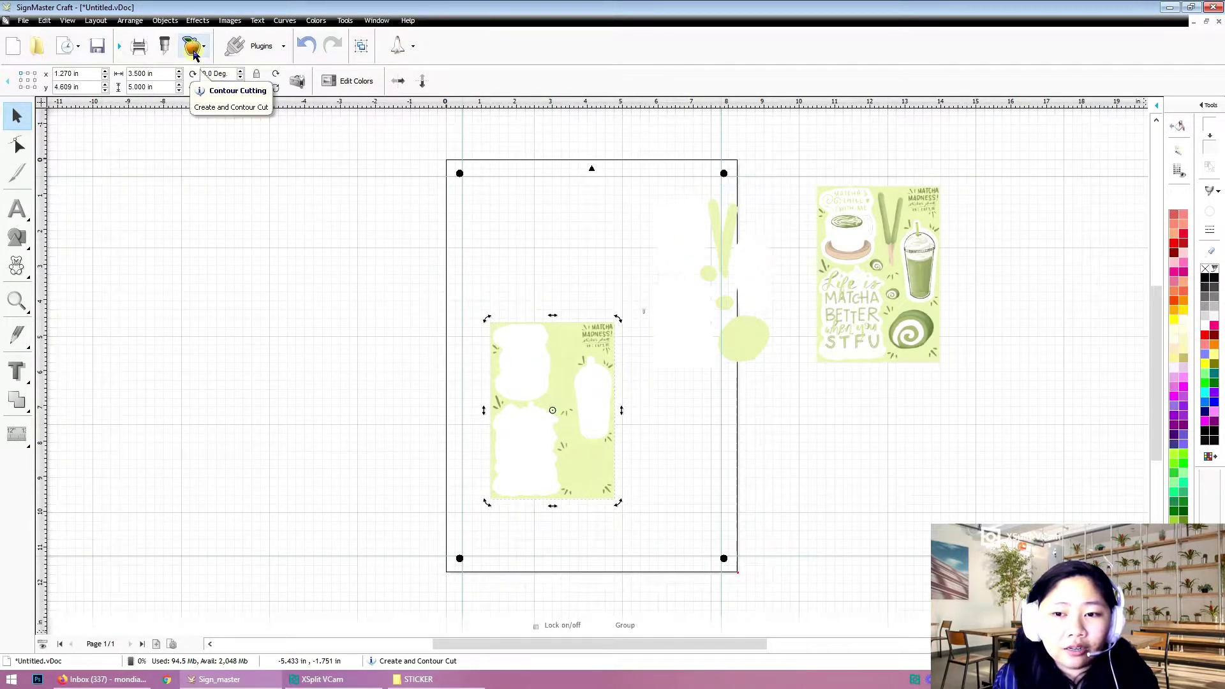
# Isolate the masked matcha image on the page as the only selected object.
pyautogui.click(598, 125)
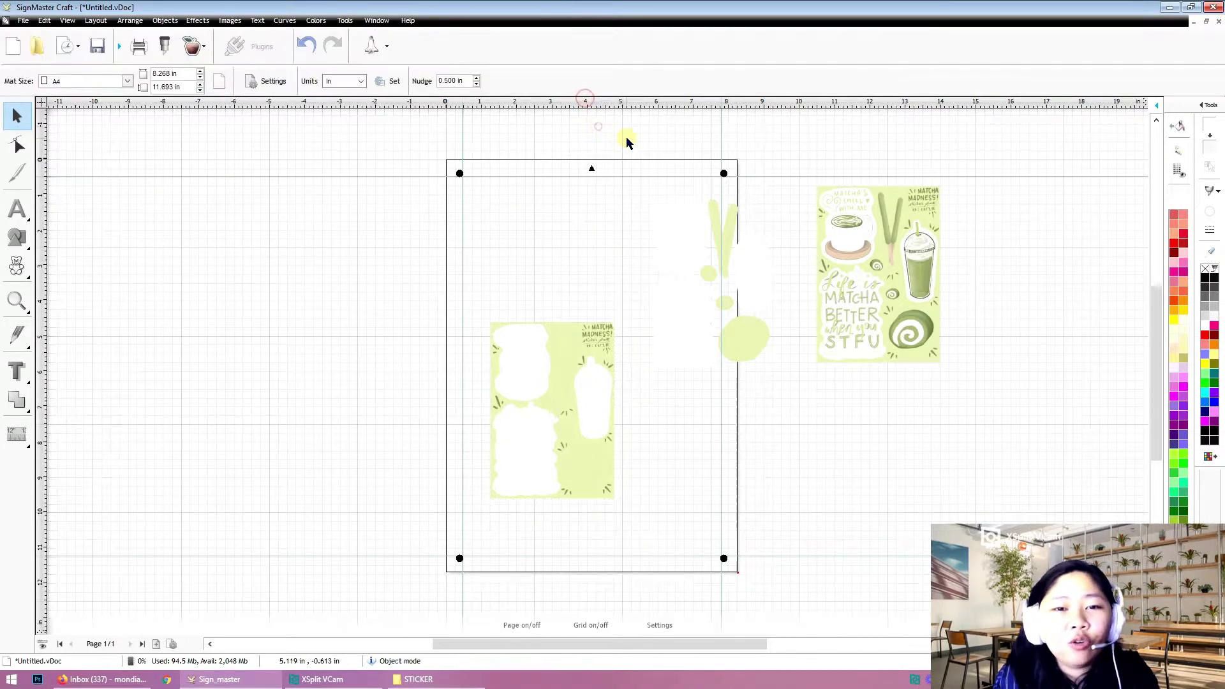
pyautogui.moveTo(613, 133); pyautogui.dragTo(1033, 428)
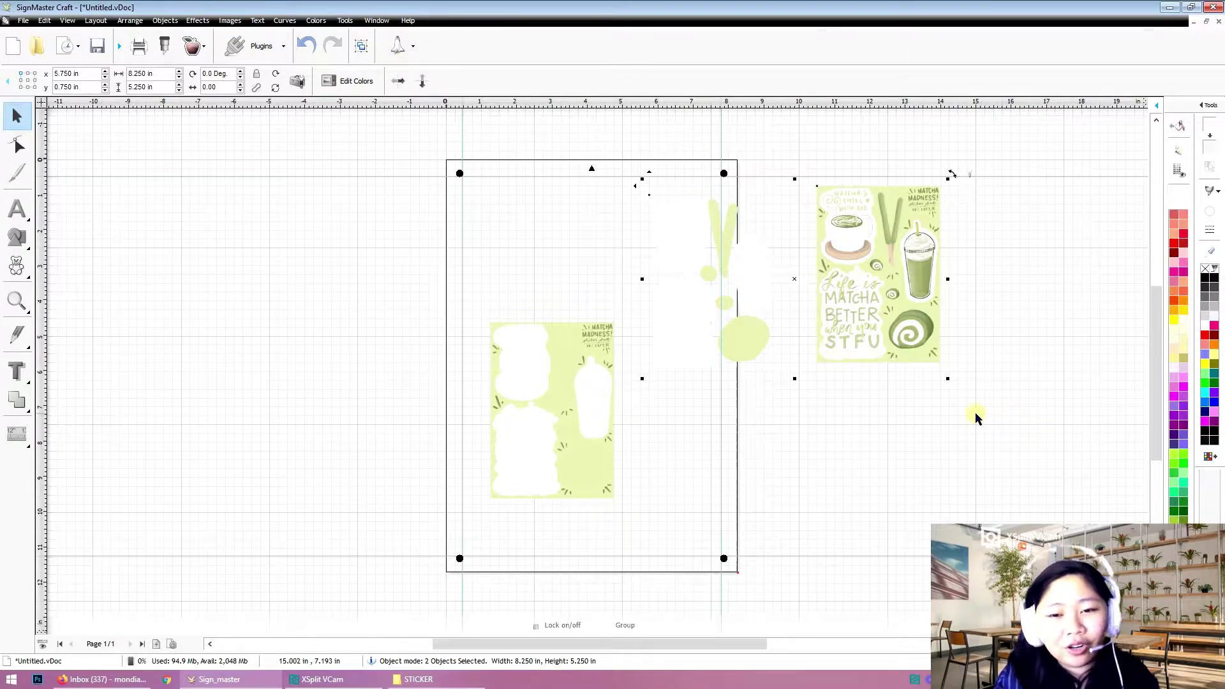
pyautogui.click(681, 201)
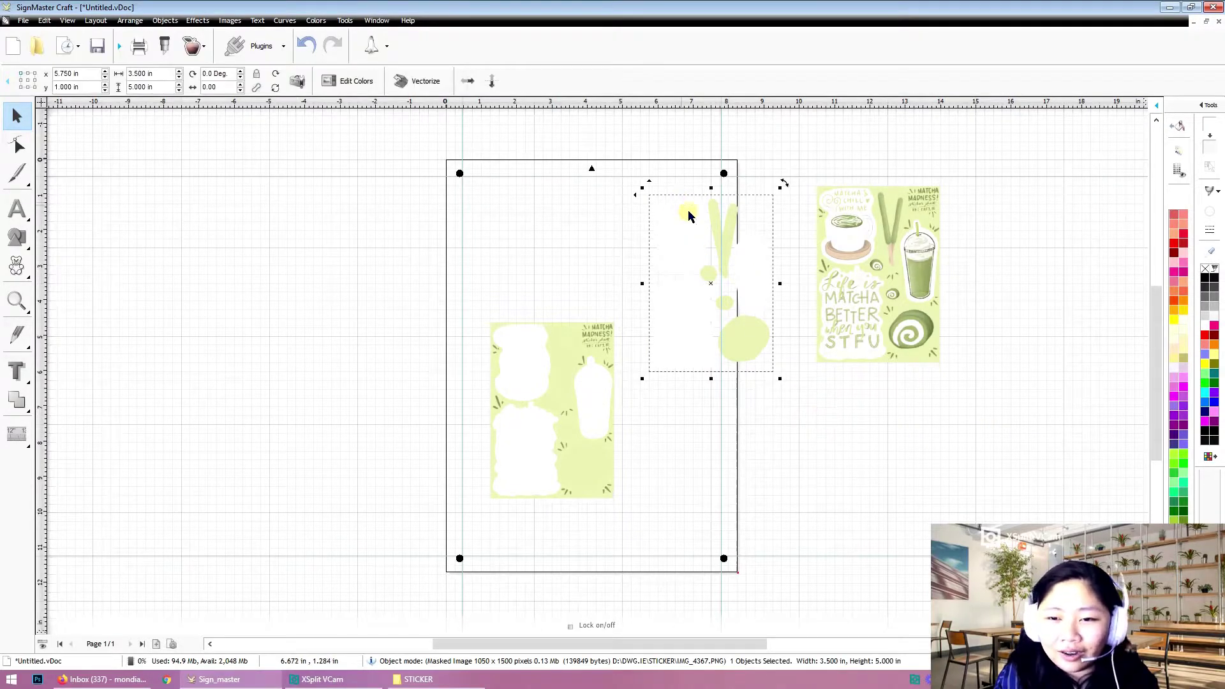
pyautogui.click(891, 263)
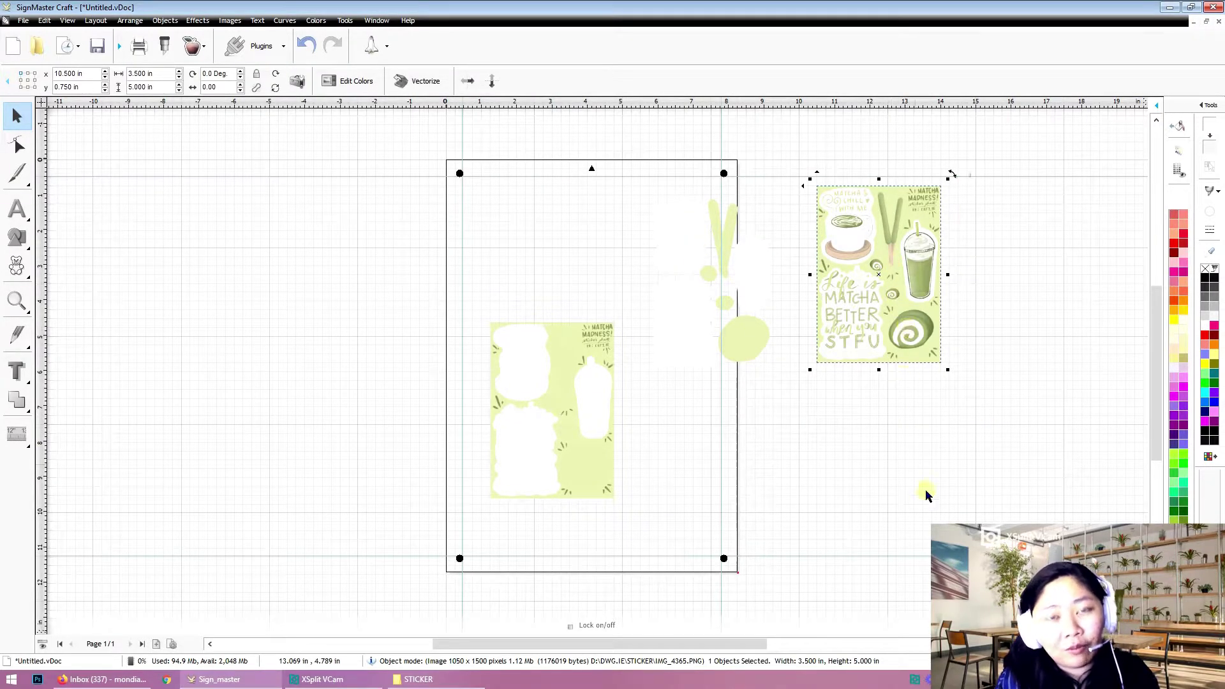
pyautogui.click(939, 508)
pyautogui.moveTo(391, 265); pyautogui.dragTo(725, 566)
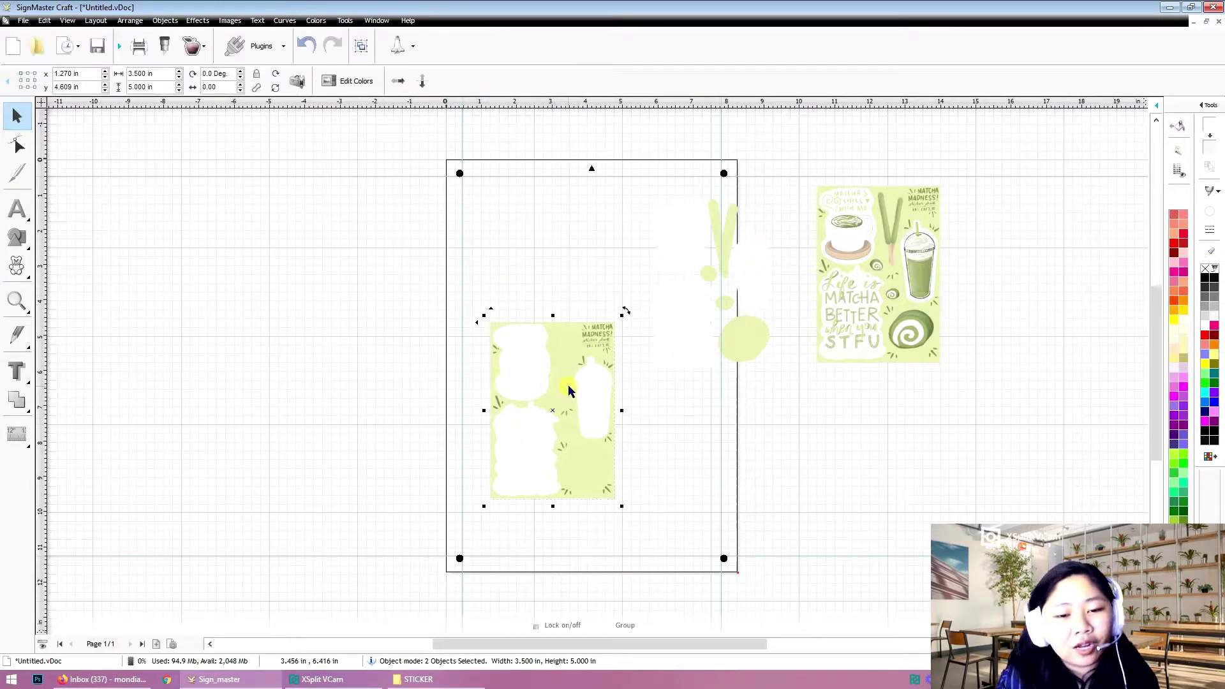
pyautogui.click(593, 418)
pyautogui.click(527, 377)
pyautogui.click(509, 415)
pyautogui.moveTo(394, 275); pyautogui.dragTo(626, 511)
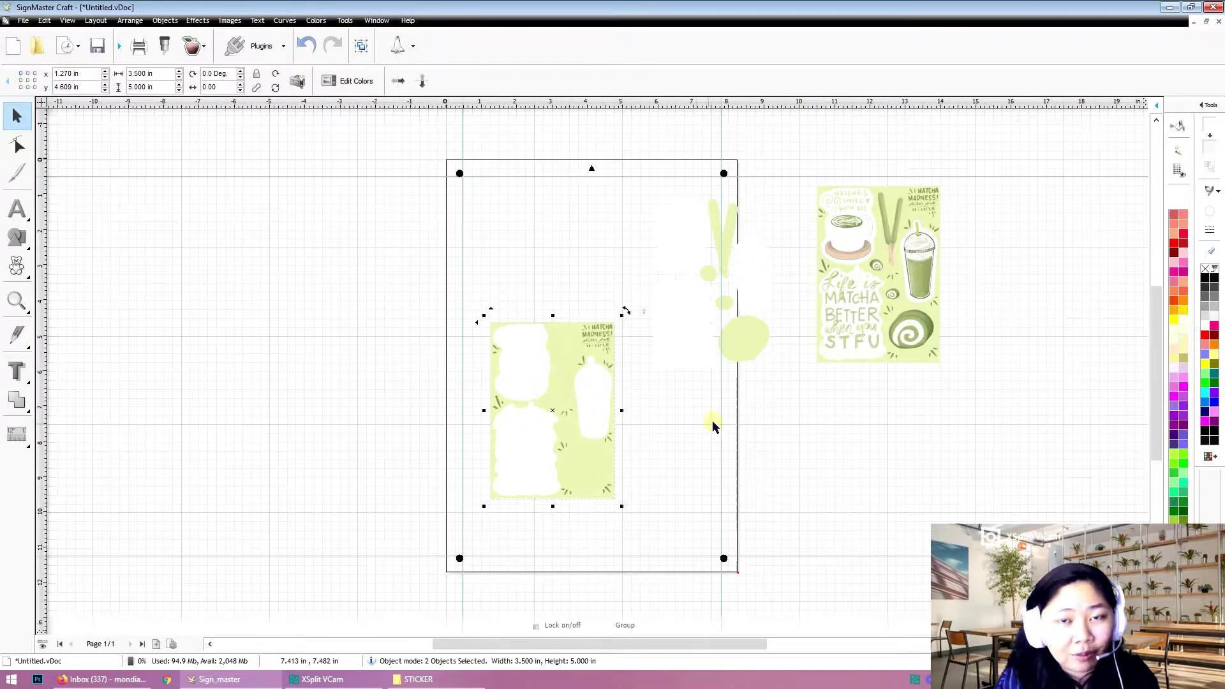
pyautogui.click(681, 420)
pyautogui.click(528, 376)
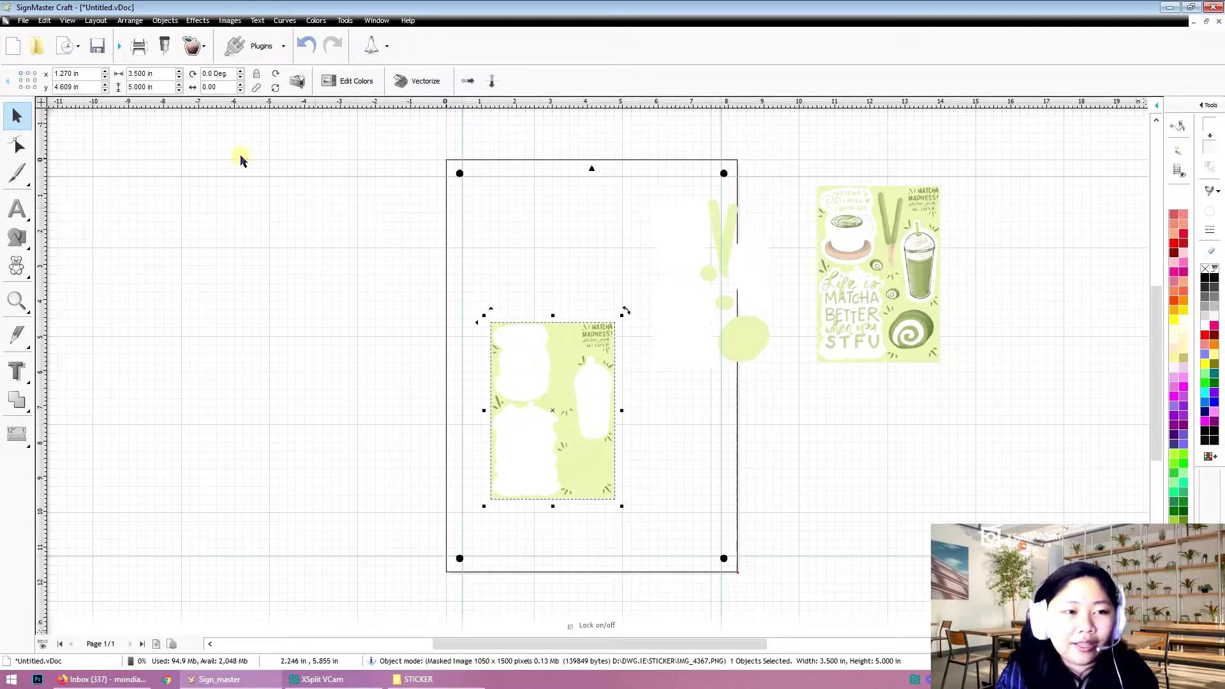
# Create an auto-traced cut contour around the masked image's sticker shapes with -0.25% outline.
pyautogui.click(195, 47)
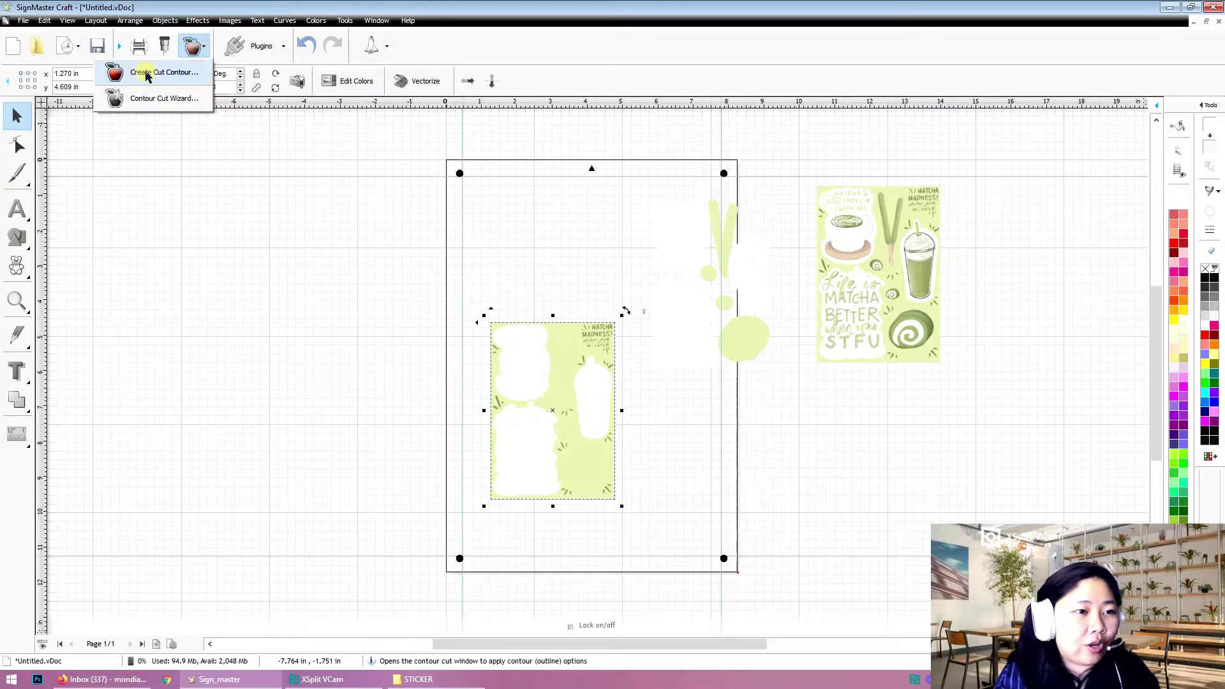
pyautogui.click(148, 75)
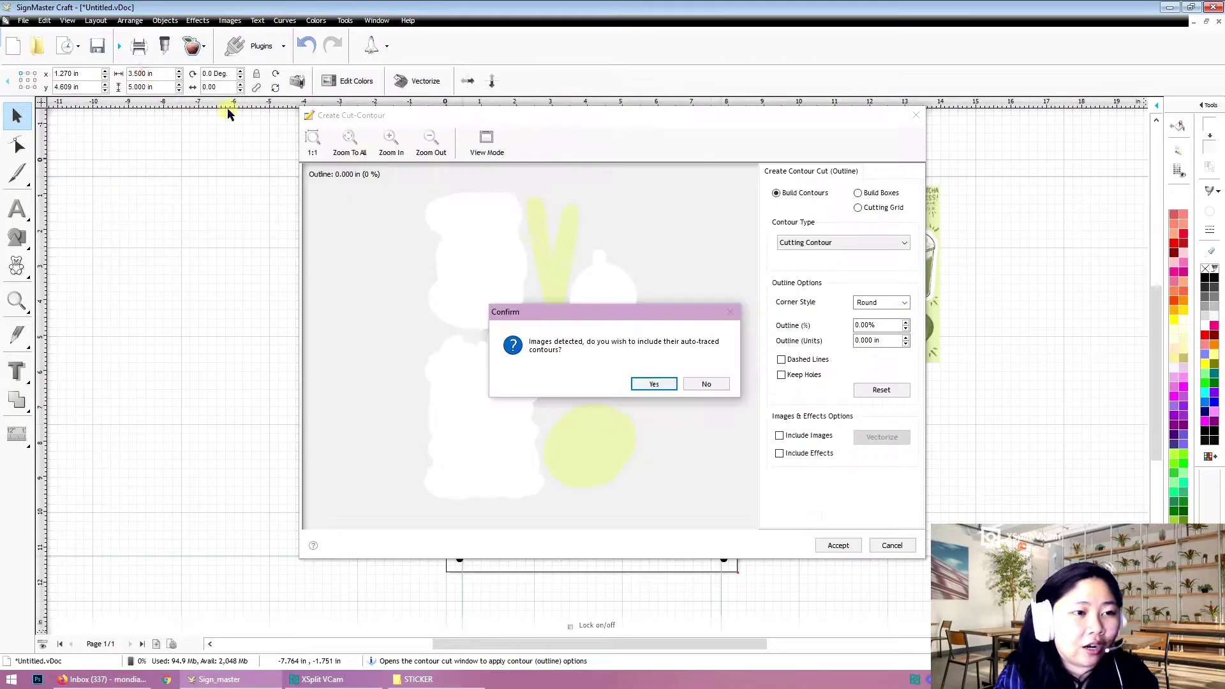
pyautogui.click(655, 386)
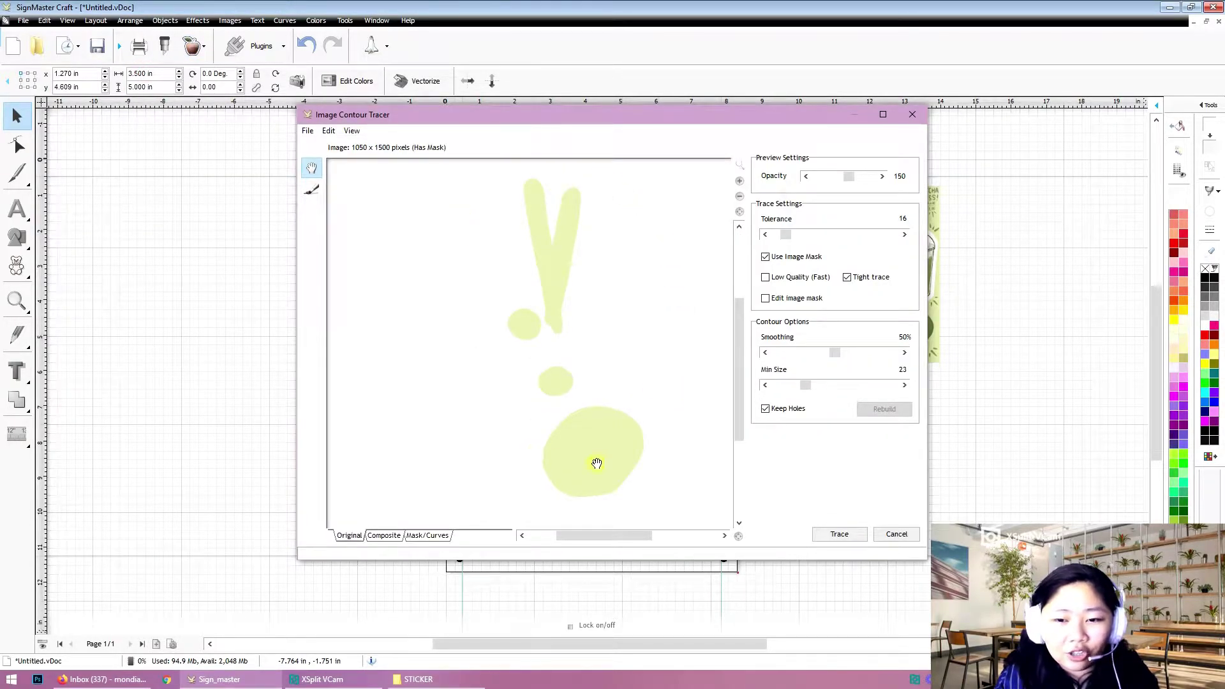
pyautogui.click(841, 536)
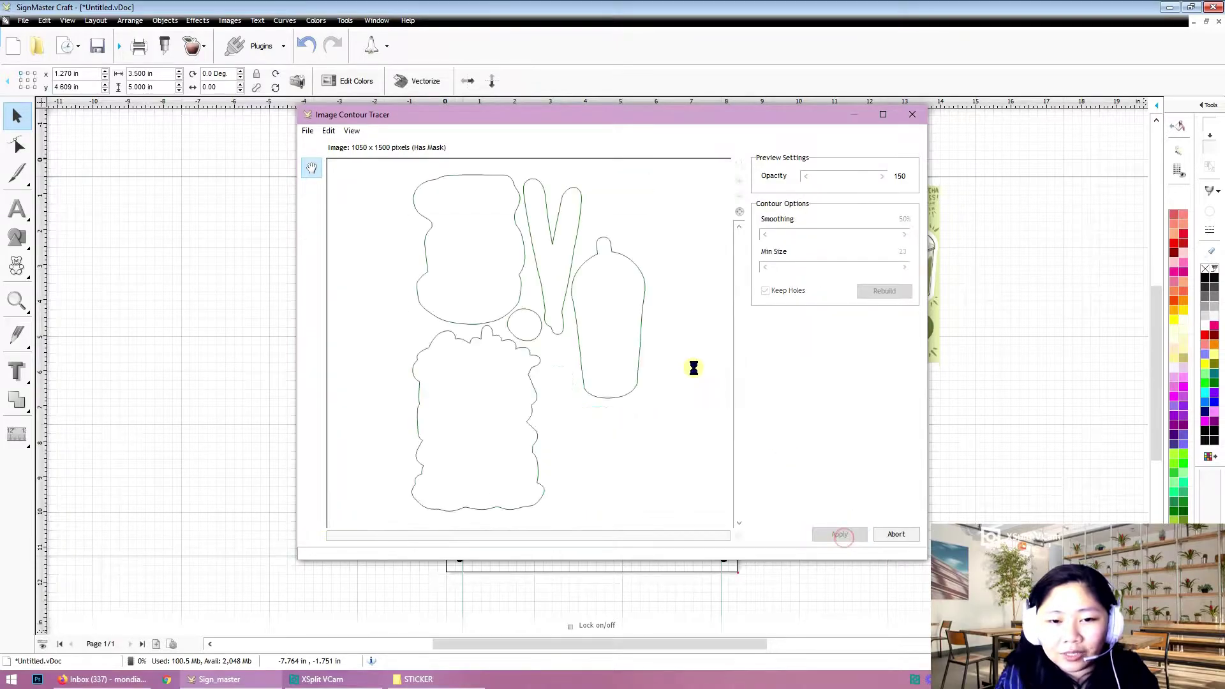
pyautogui.click(840, 535)
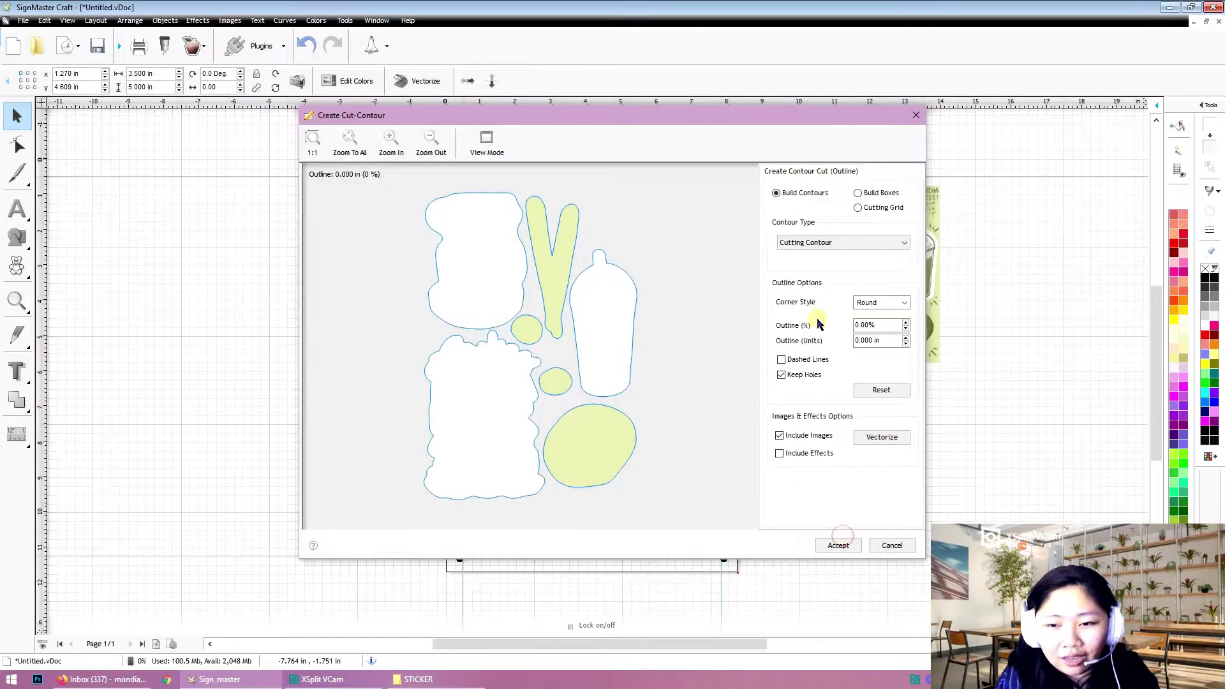
pyautogui.write('-0.5')
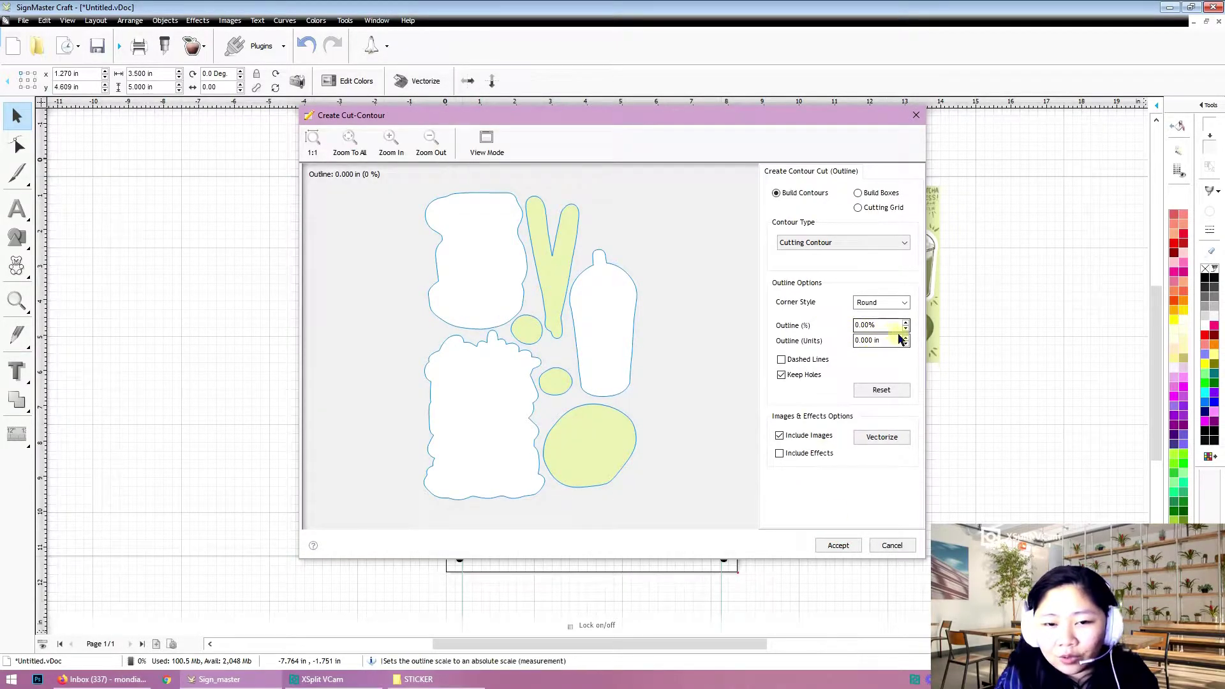
pyautogui.press('Return')
pyautogui.click(875, 325)
pyautogui.write('25')
pyautogui.press('Tab')
pyautogui.click(534, 276)
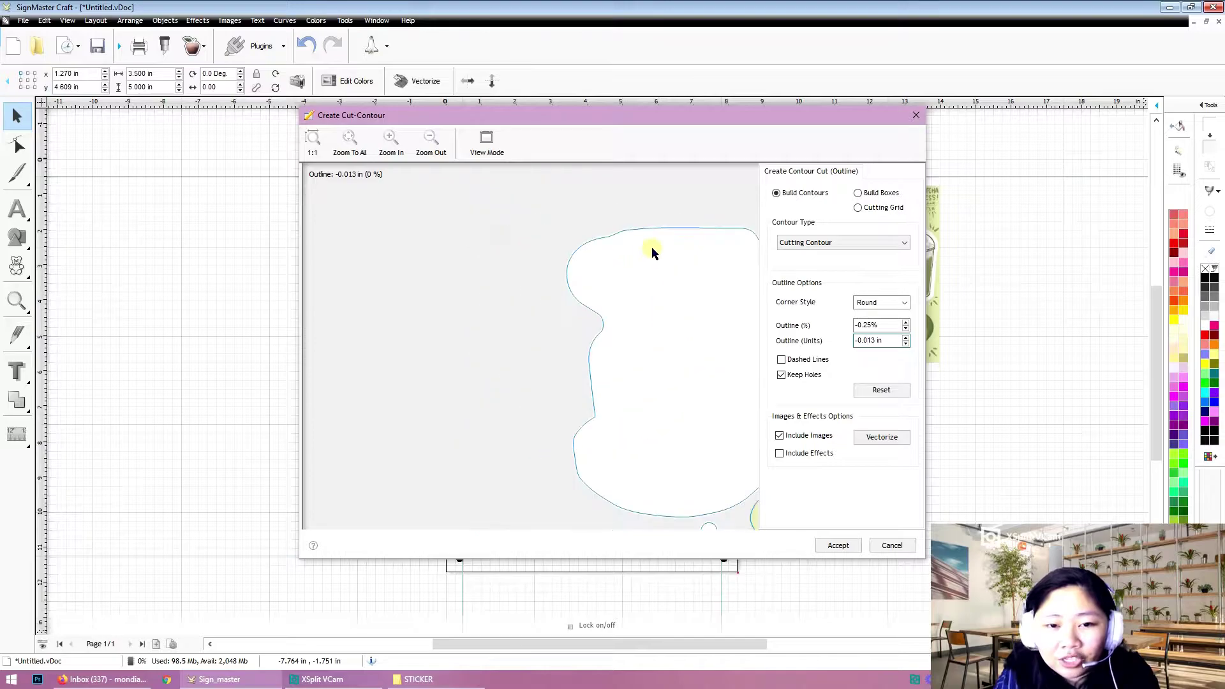
pyautogui.click(651, 249)
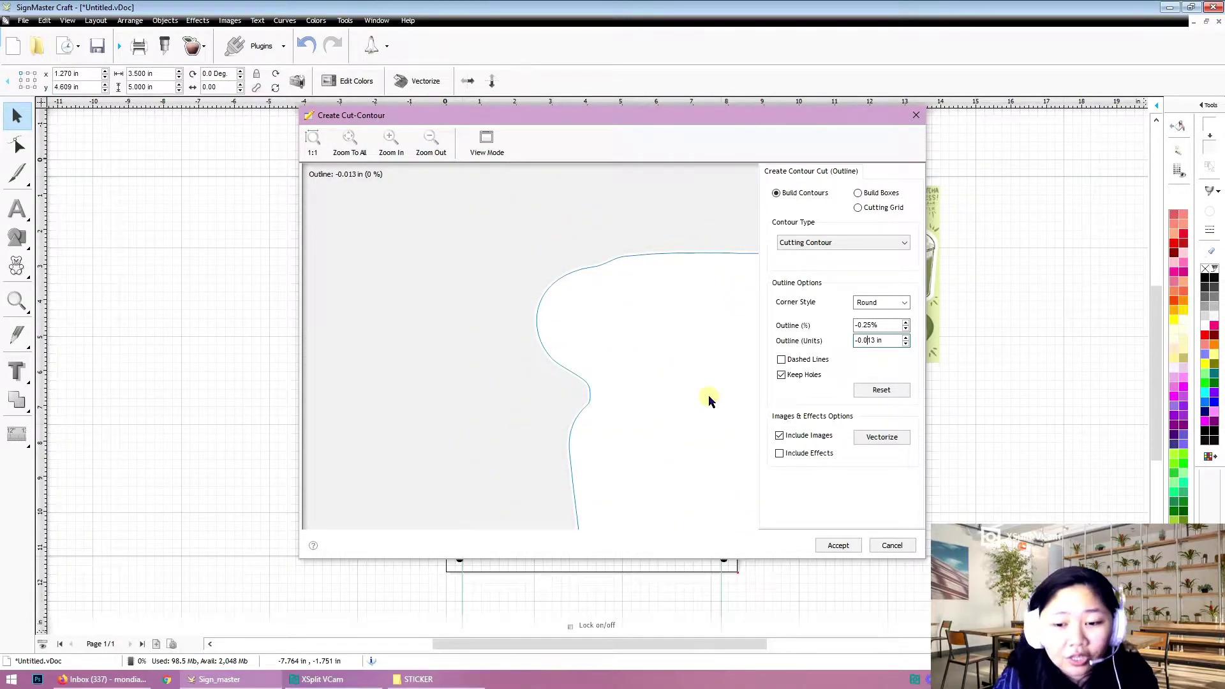
# Accept the cut contour and clear the selection, leaving the sticker image in place.
pyautogui.click(830, 545)
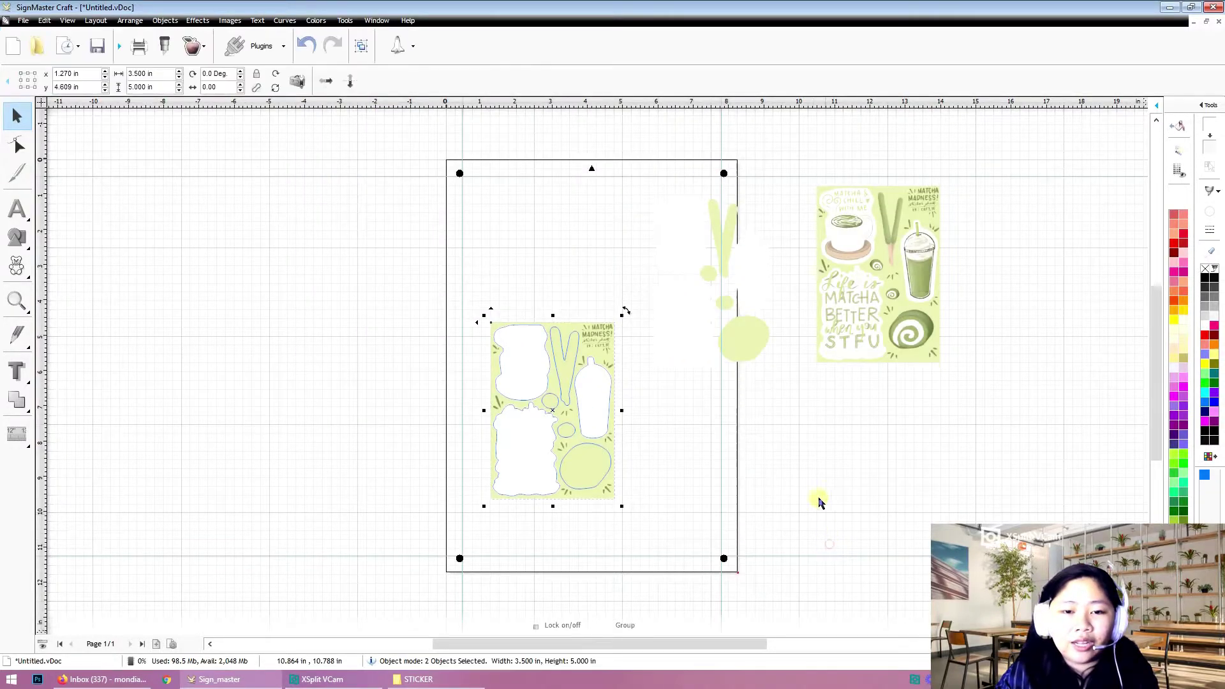
pyautogui.click(810, 446)
pyautogui.moveTo(536, 375); pyautogui.dragTo(520, 404)
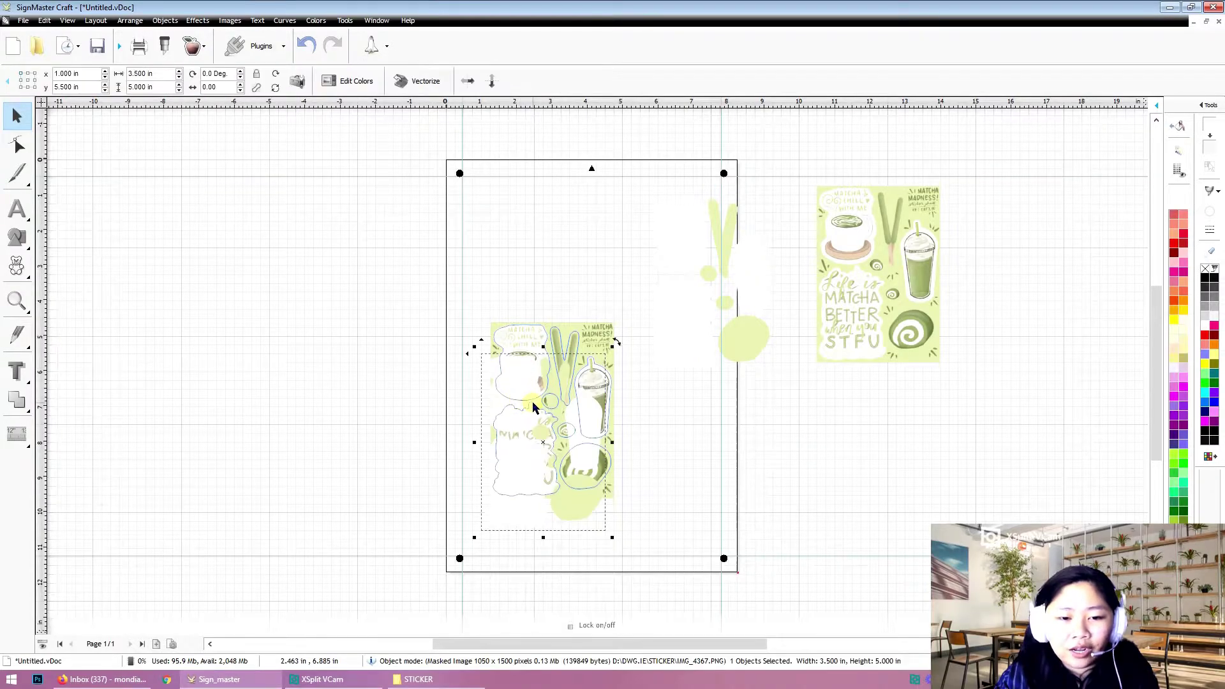
pyautogui.press('Escape')
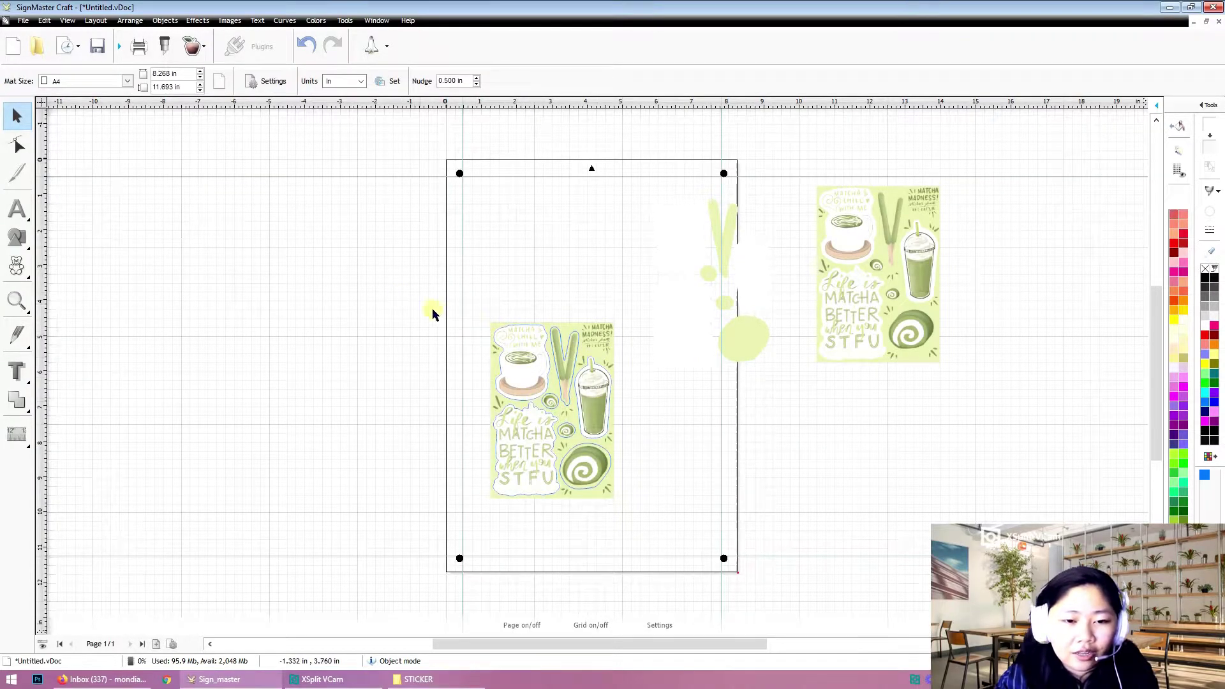
pyautogui.click(536, 331)
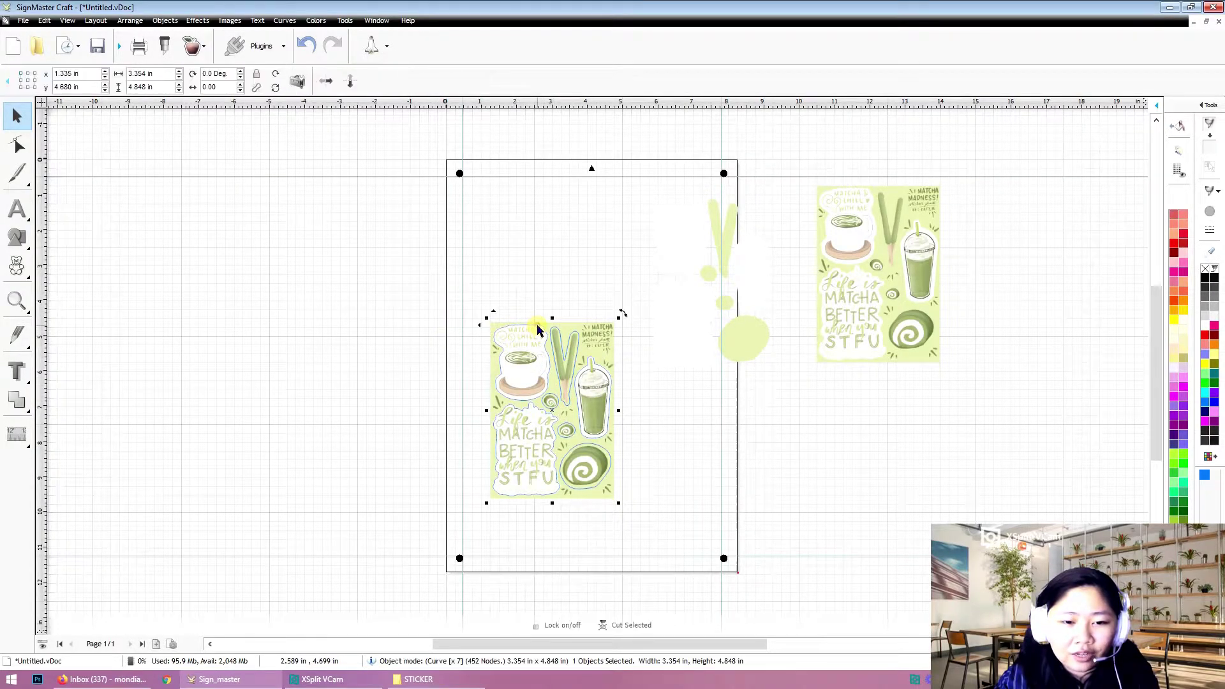
pyautogui.click(664, 392)
# Move the faint masked shapes to X 5.250, Y 4.500 in and deselect.
pyautogui.scroll(2, 590, 383)
pyautogui.scroll(1, 600, 418)
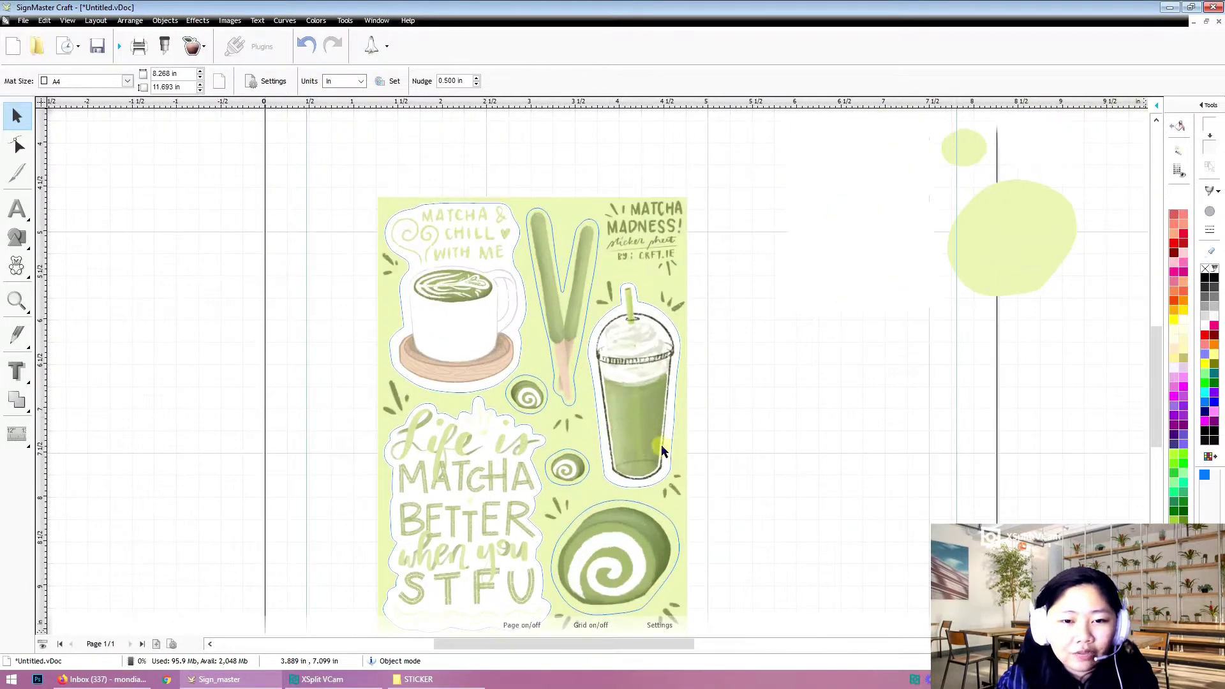
pyautogui.scroll(-2, 697, 391)
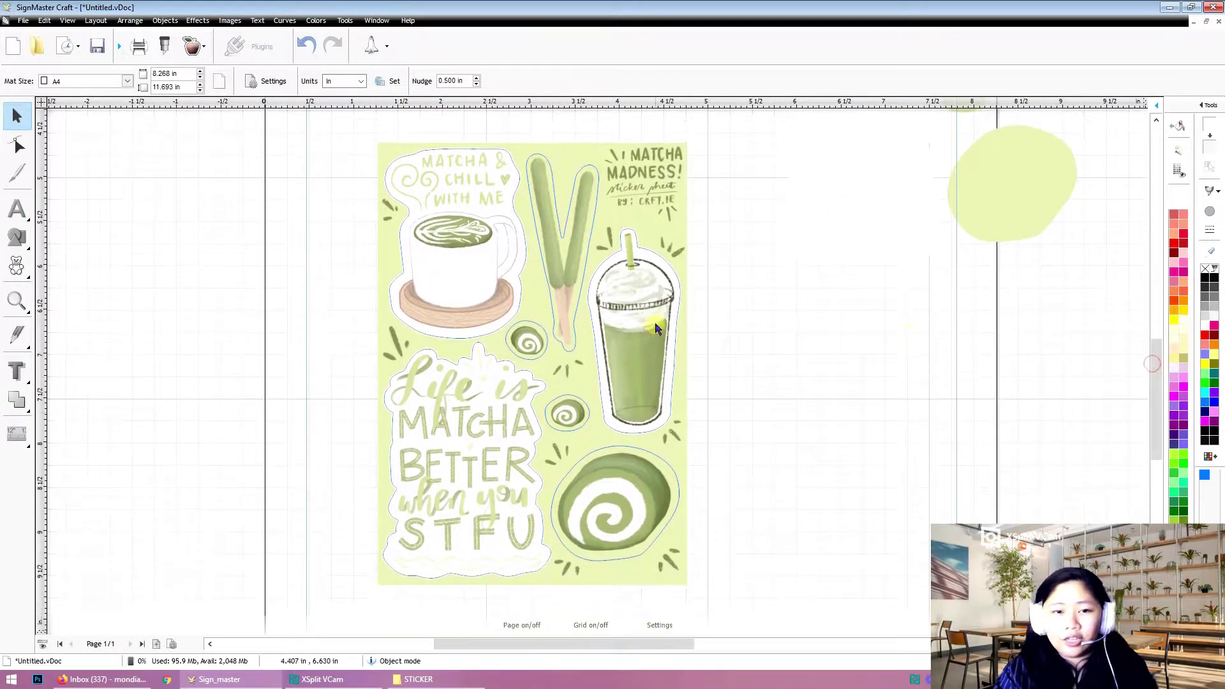
pyautogui.click(662, 307)
pyautogui.moveTo(861, 197); pyautogui.dragTo(816, 504)
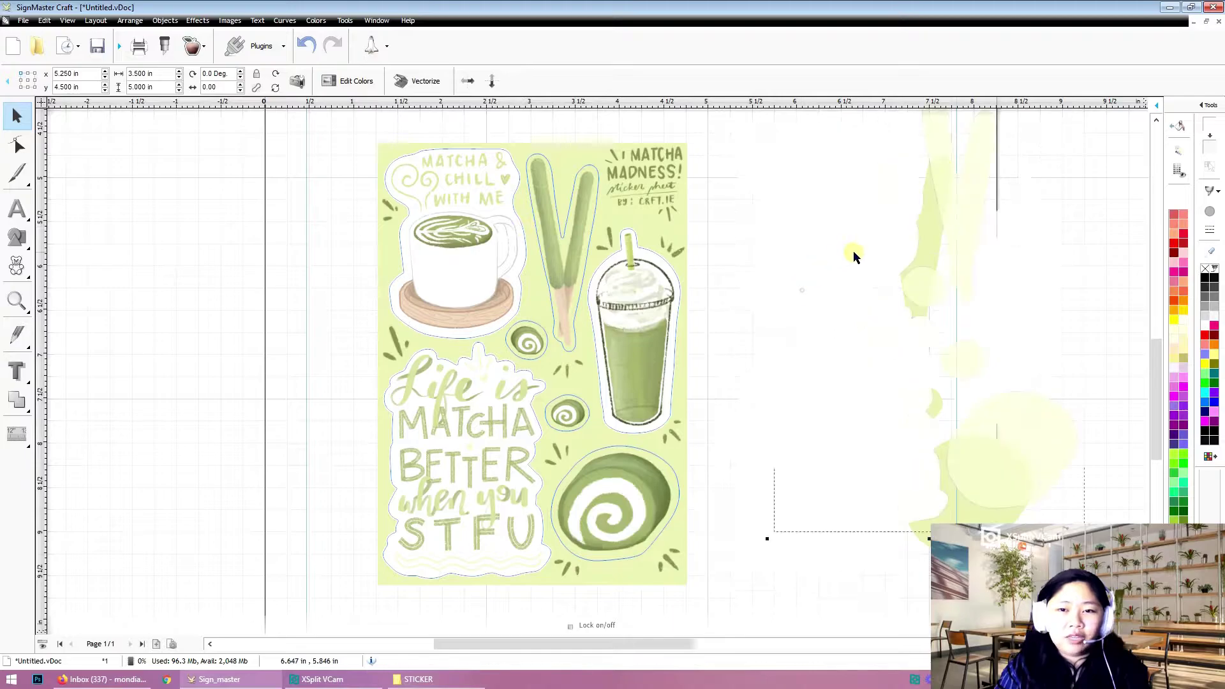
pyautogui.click(765, 196)
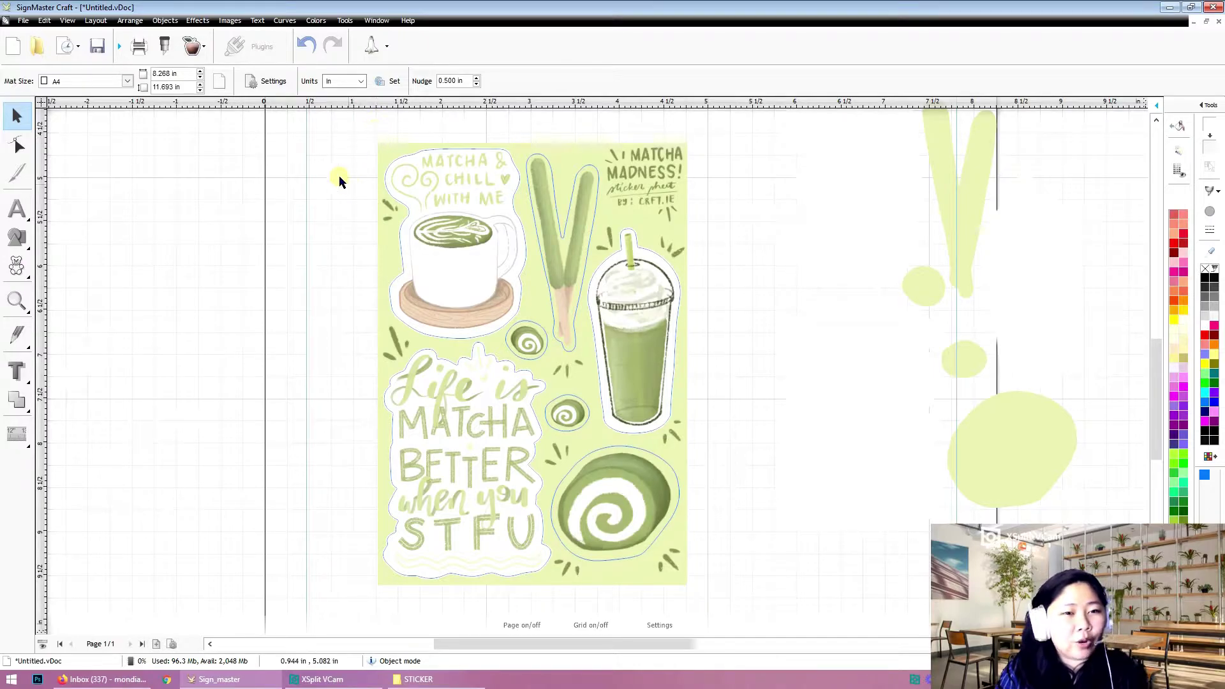
# Draw a rectangle to the left of the sticker sheet.
pyautogui.click(16, 238)
pyautogui.click(59, 238)
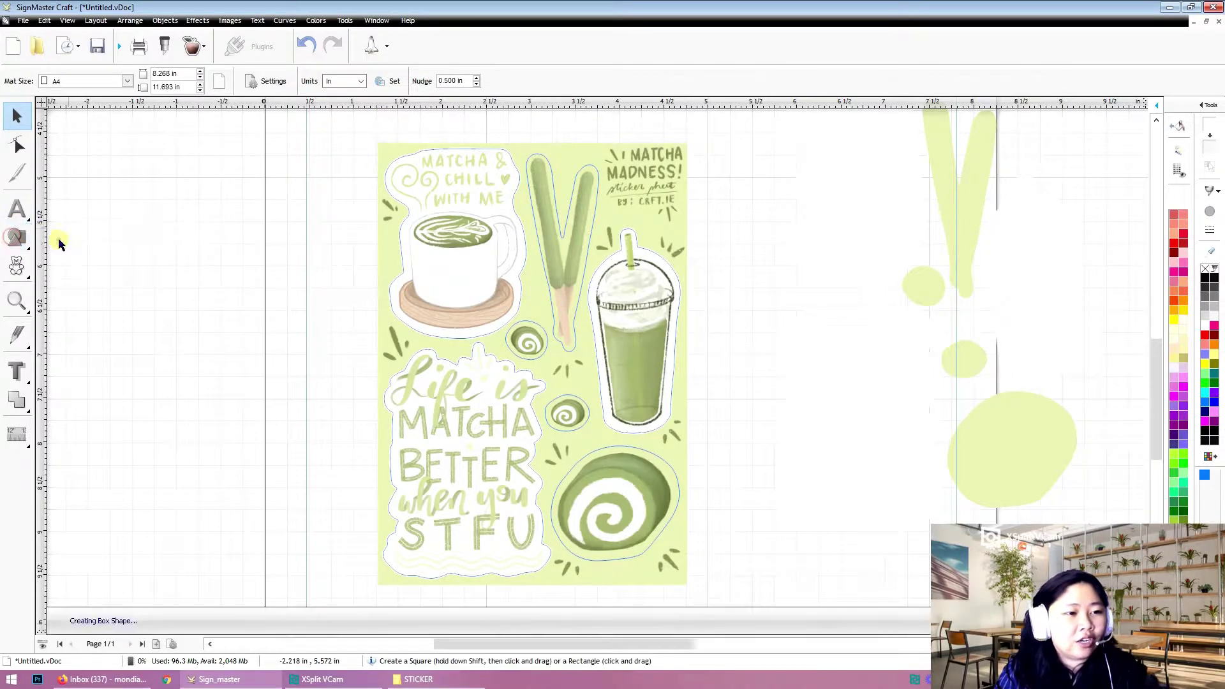
pyautogui.moveTo(88, 171); pyautogui.dragTo(331, 509)
pyautogui.hotkey('ctrl', 'z')
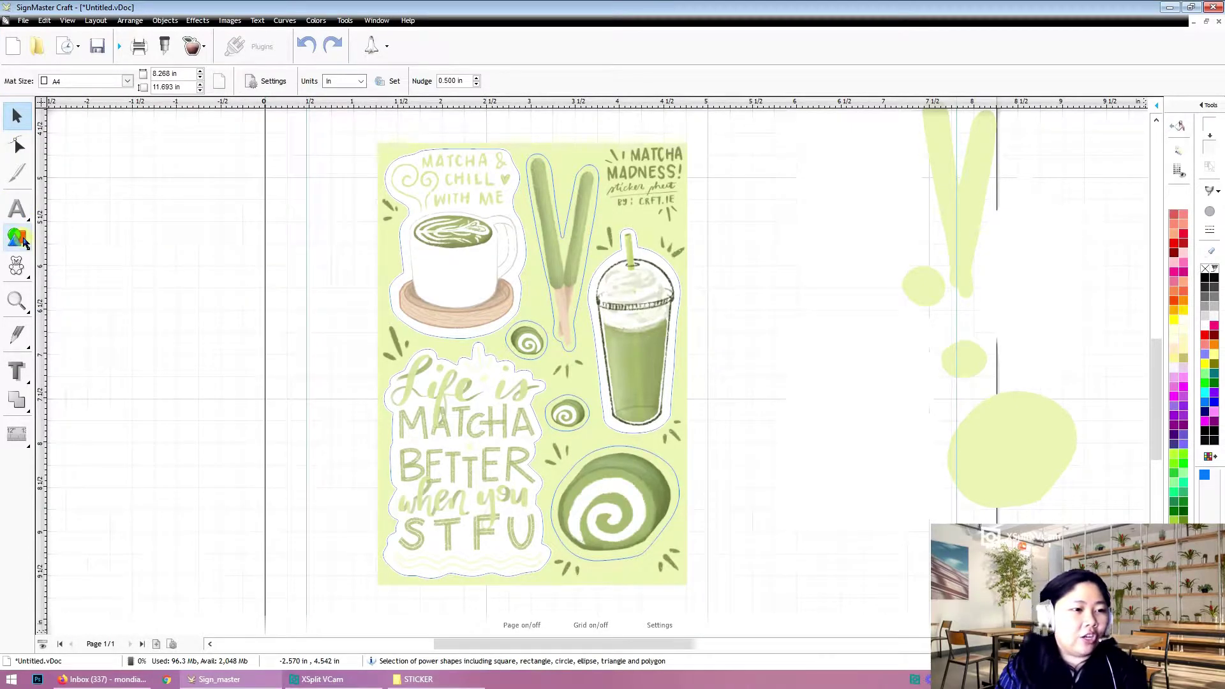
pyautogui.click(24, 241)
pyautogui.click(54, 239)
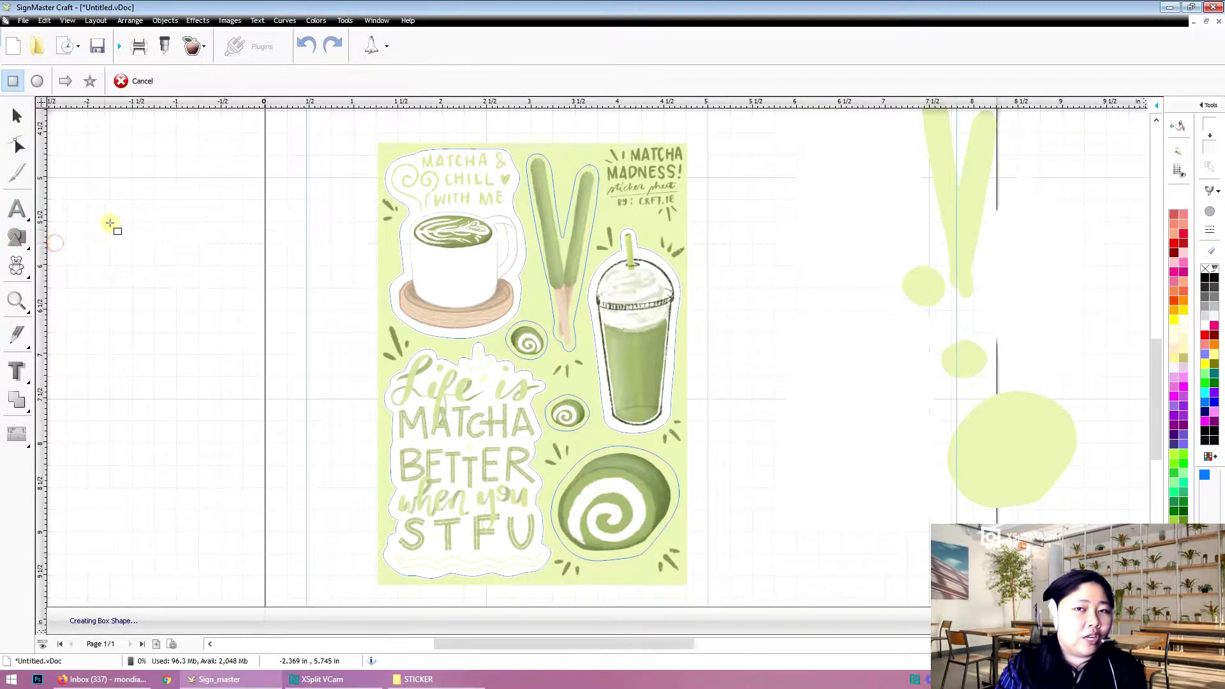
pyautogui.moveTo(132, 178); pyautogui.dragTo(331, 509)
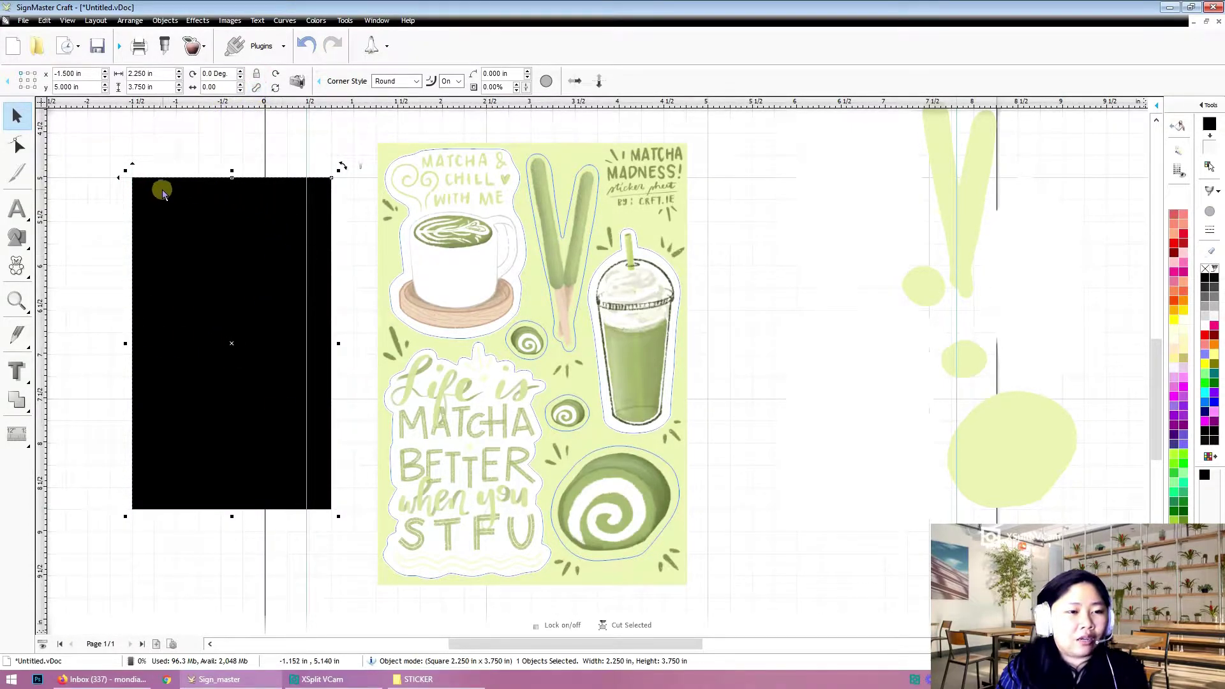
# Resize the black rectangle to 3.5 x 5 in and move it up and left.
pyautogui.click(392, 155)
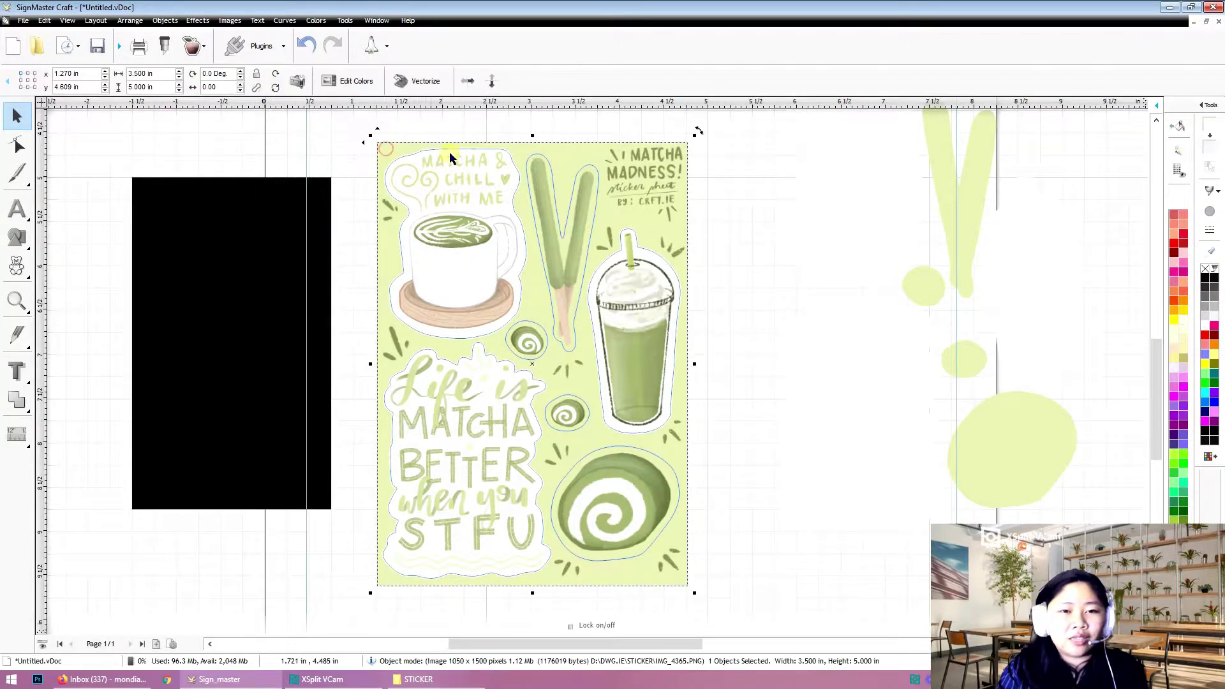
pyautogui.click(251, 139)
pyautogui.click(241, 180)
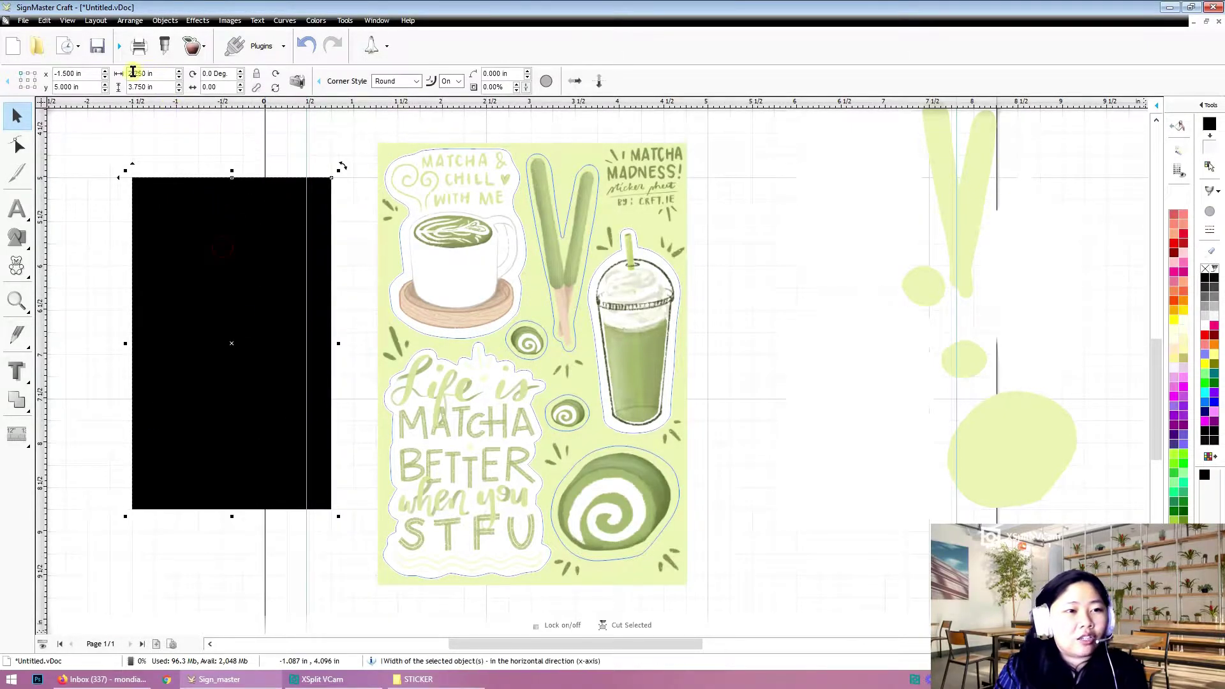
pyautogui.press('Return')
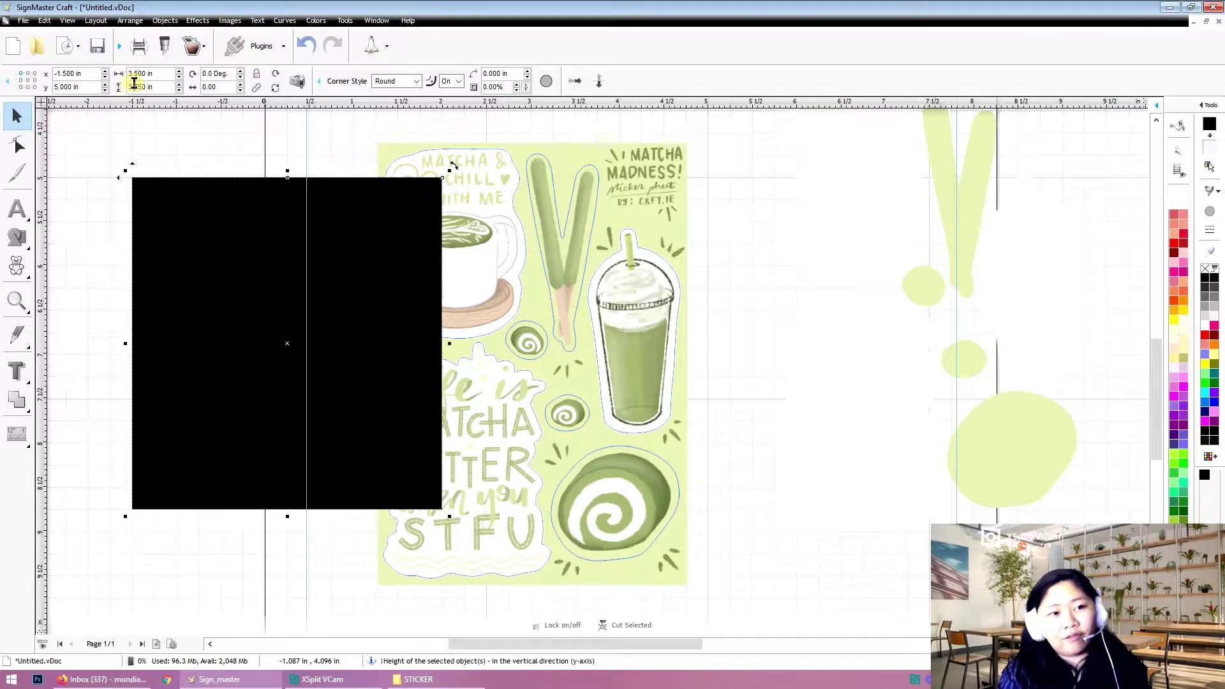
pyautogui.write('5')
pyautogui.press('Return')
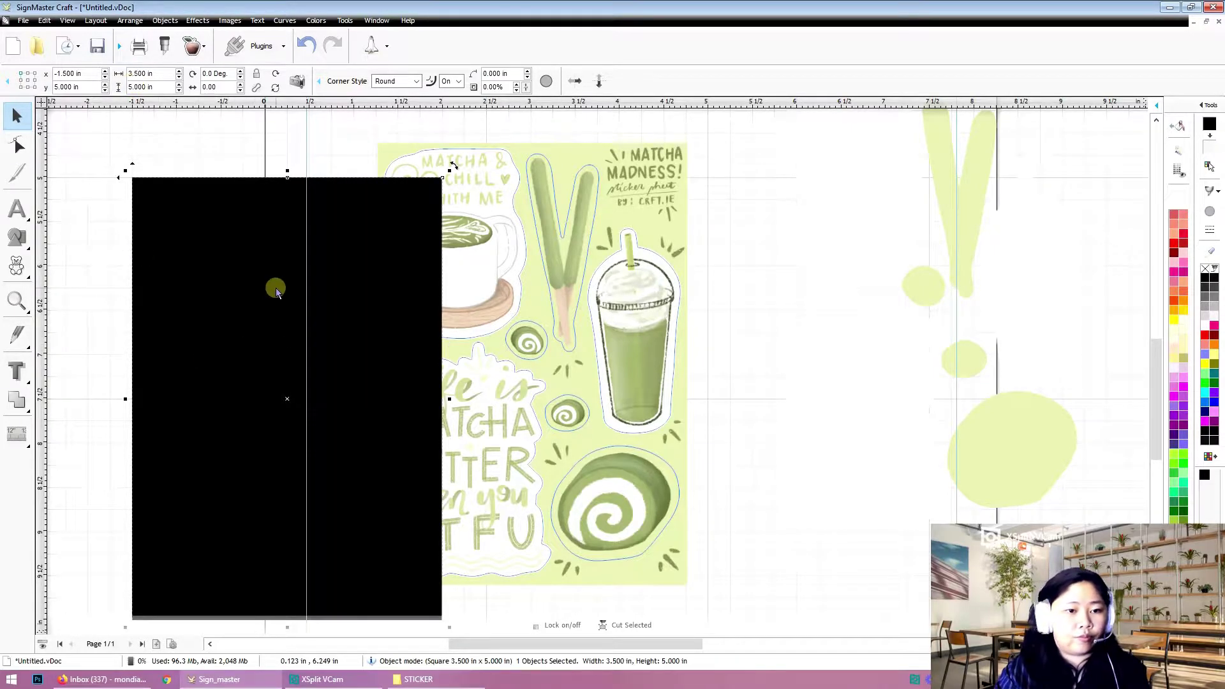
pyautogui.scroll(-2, 764, 285)
pyautogui.moveTo(323, 330); pyautogui.dragTo(229, 284)
# Place the matcha sticker sheet image on the canvas and select the black rectangle.
pyautogui.moveTo(523, 316)
pyautogui.mouseDown()
pyautogui.moveTo(443, 307)
pyautogui.moveTo(522, 313)
pyautogui.mouseUp()
pyautogui.click(260, 279)
pyautogui.click(711, 321)
pyautogui.click(302, 203)
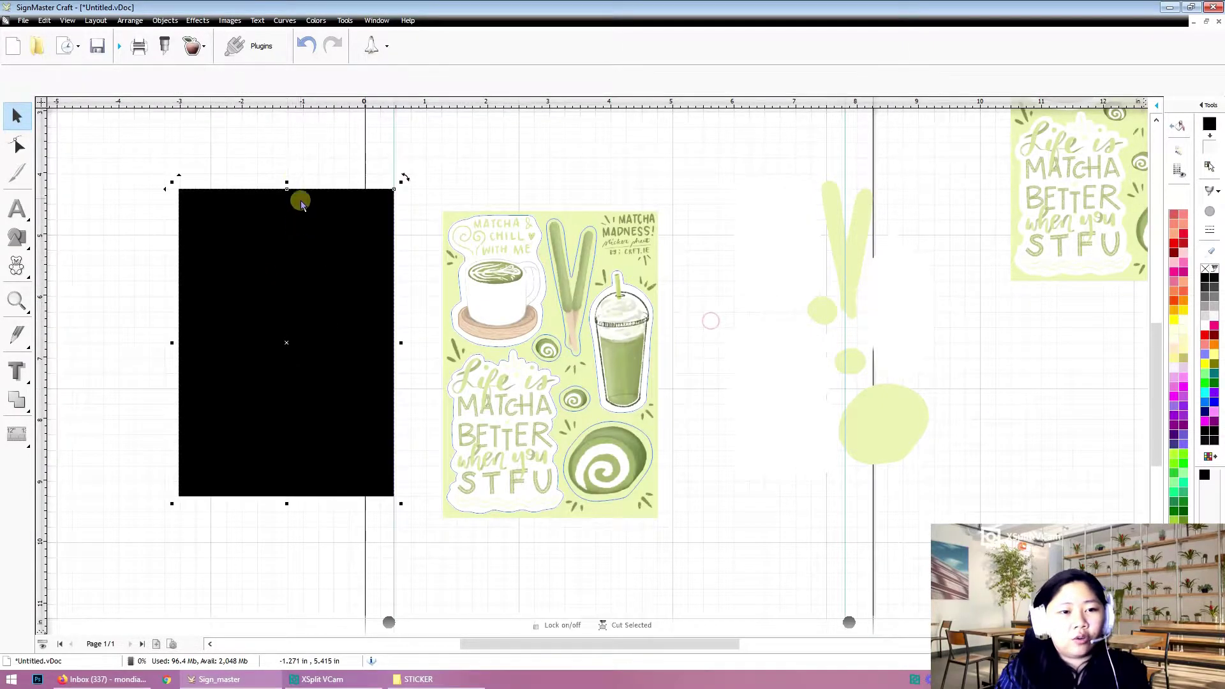
# Give the black rectangle a cut contour with a -0.25% outline offset.
pyautogui.click(194, 54)
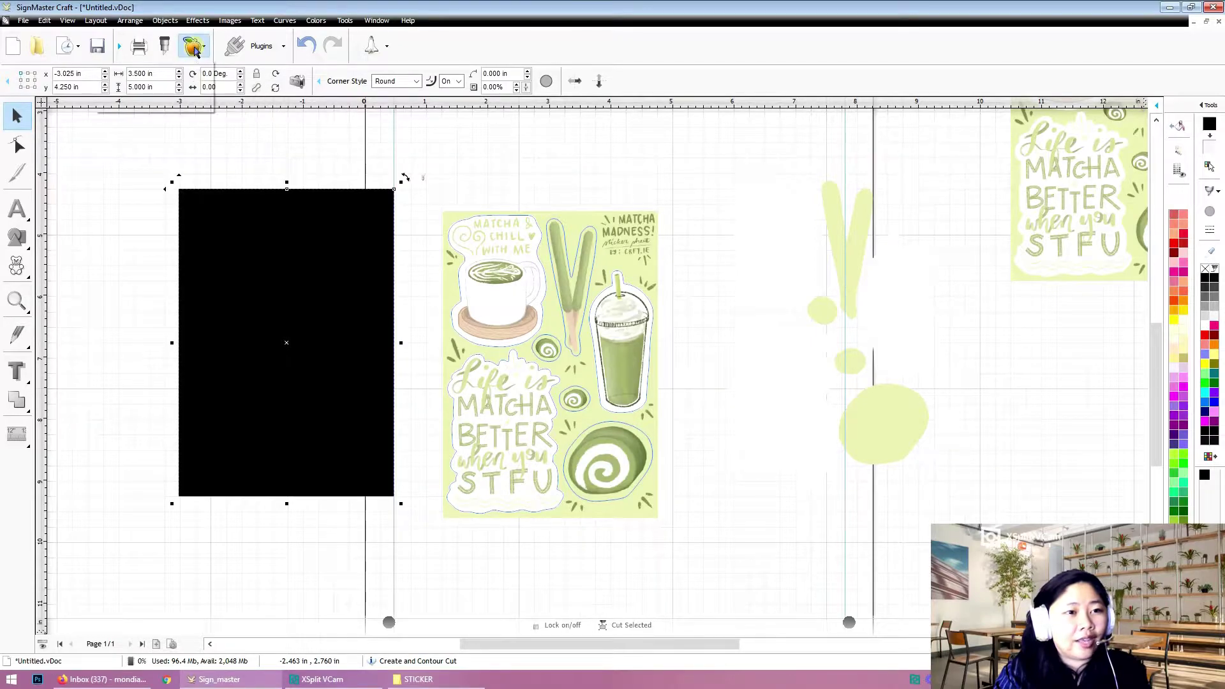
pyautogui.click(192, 72)
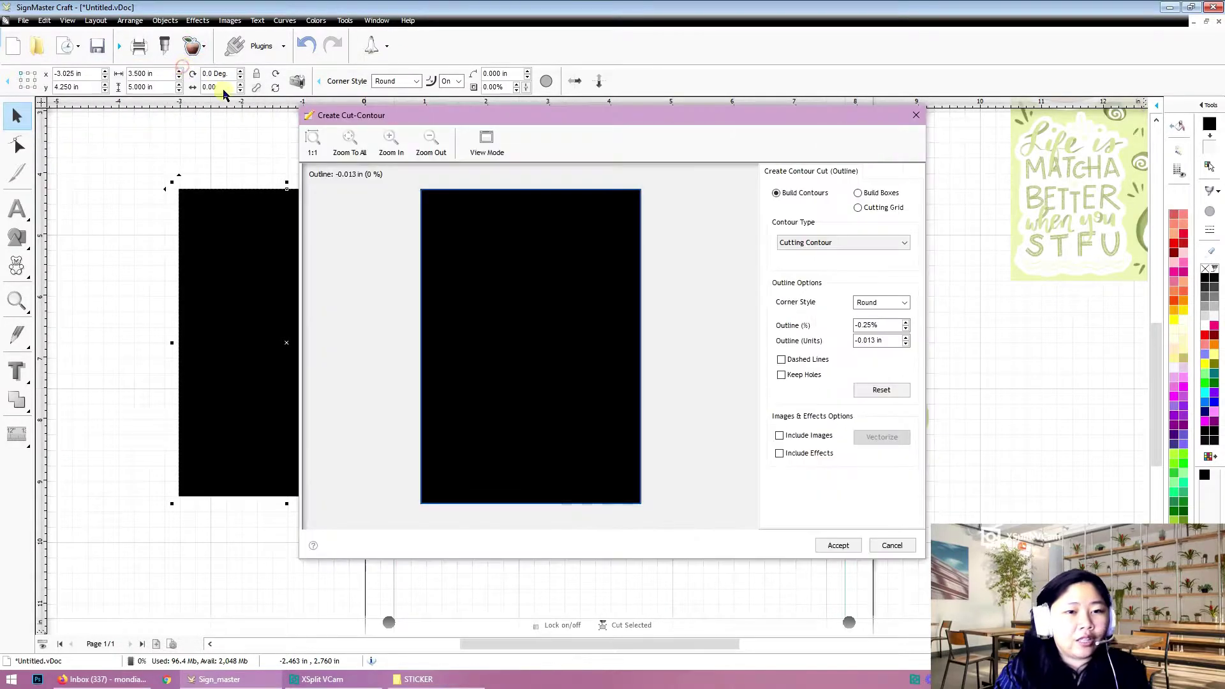
pyautogui.doubleClick(864, 340)
pyautogui.write('00')
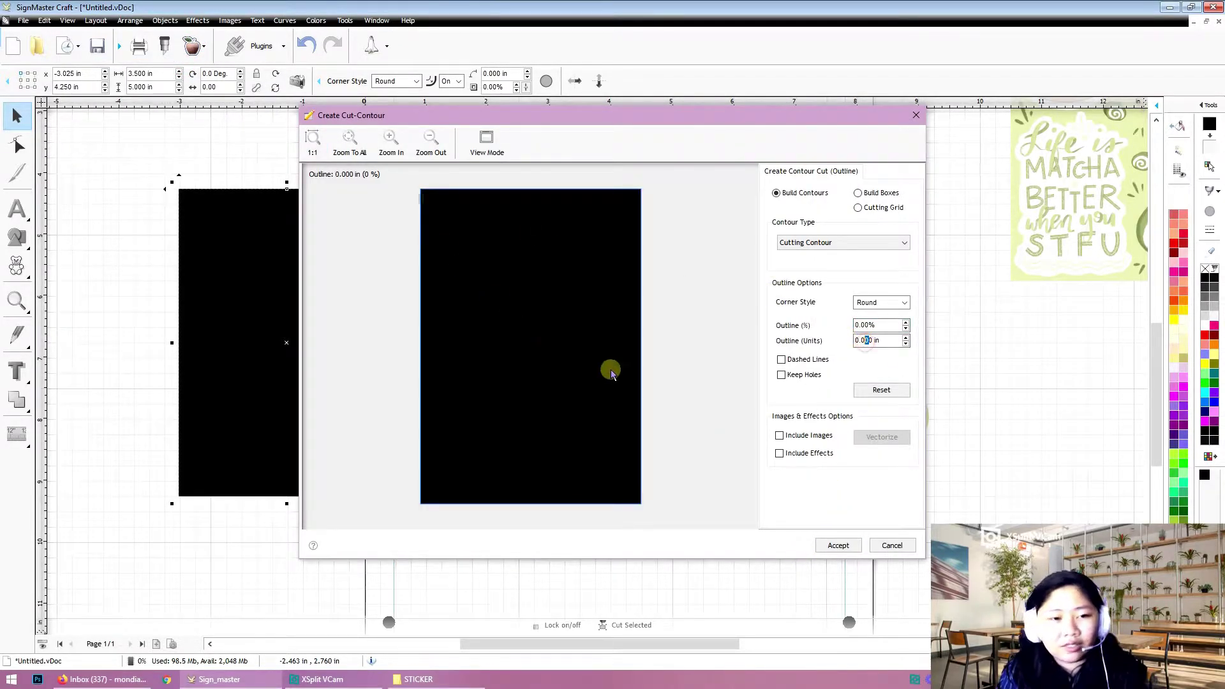
pyautogui.click(906, 329)
pyautogui.write('-0.5')
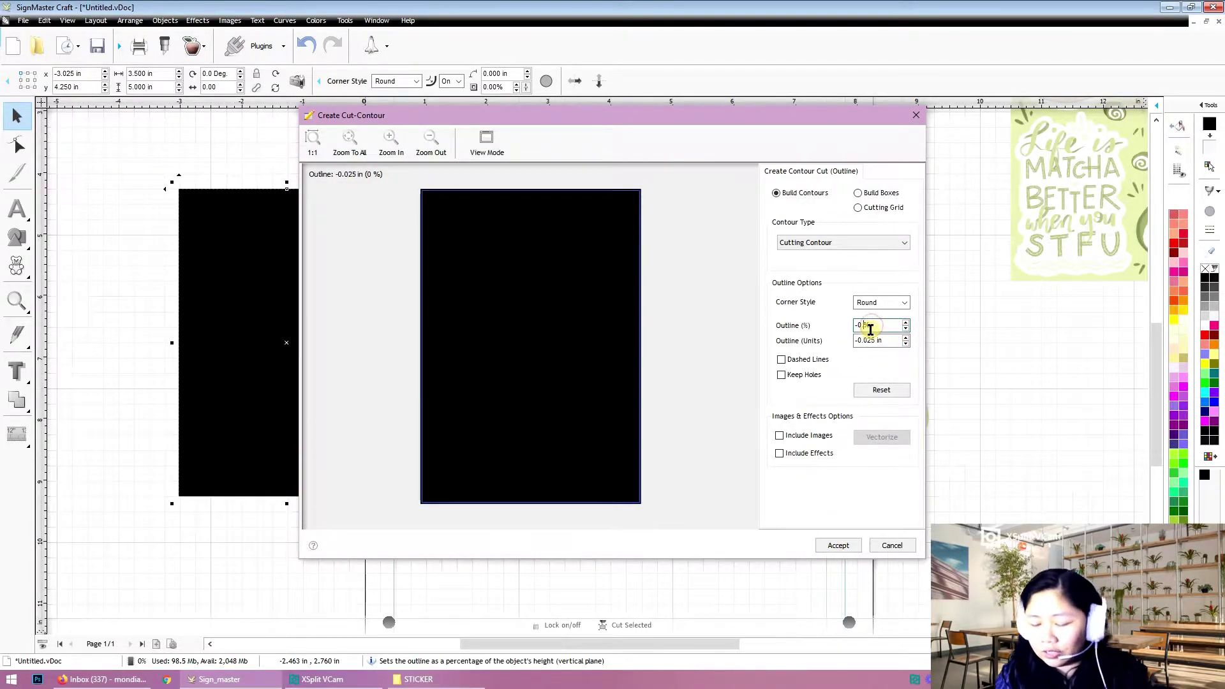
pyautogui.click(867, 340)
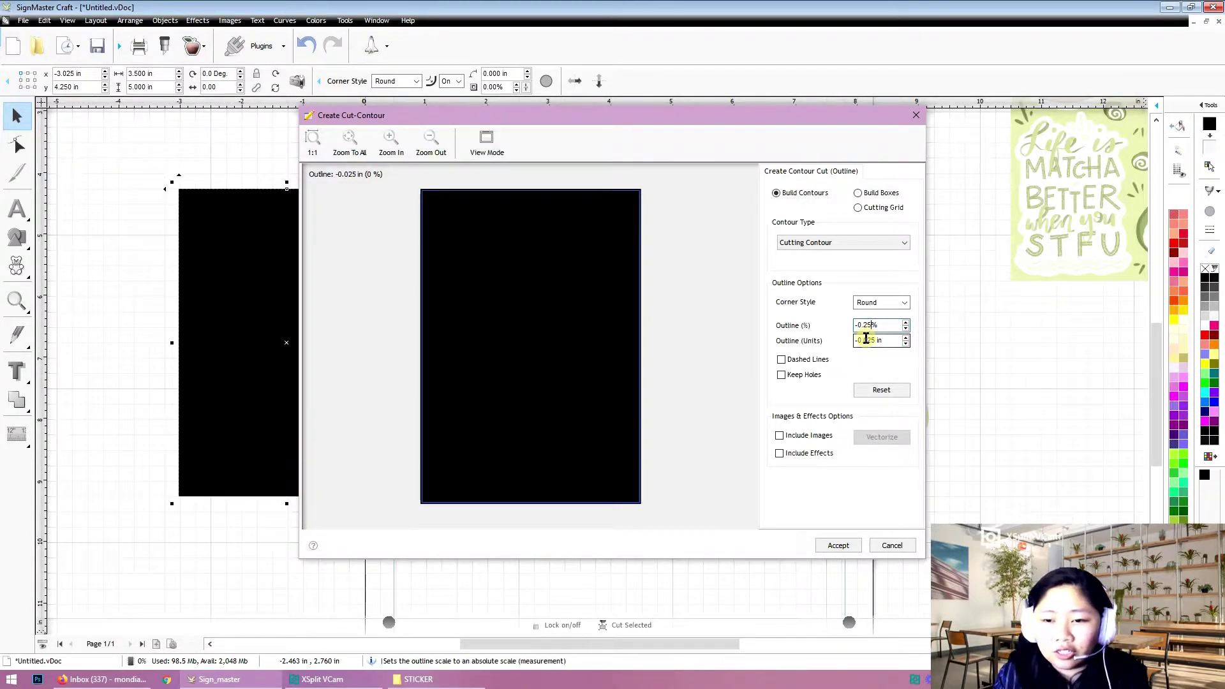
pyautogui.click(838, 546)
# Shift the contour outline down about half an inch and nudge it left.
pyautogui.click(136, 274)
pyautogui.click(281, 240)
pyautogui.click(397, 314)
pyautogui.moveTo(349, 190); pyautogui.dragTo(348, 223)
pyautogui.press('Left')
pyautogui.press('Left')
pyautogui.click(320, 189)
pyautogui.click(319, 220)
pyautogui.click(312, 169)
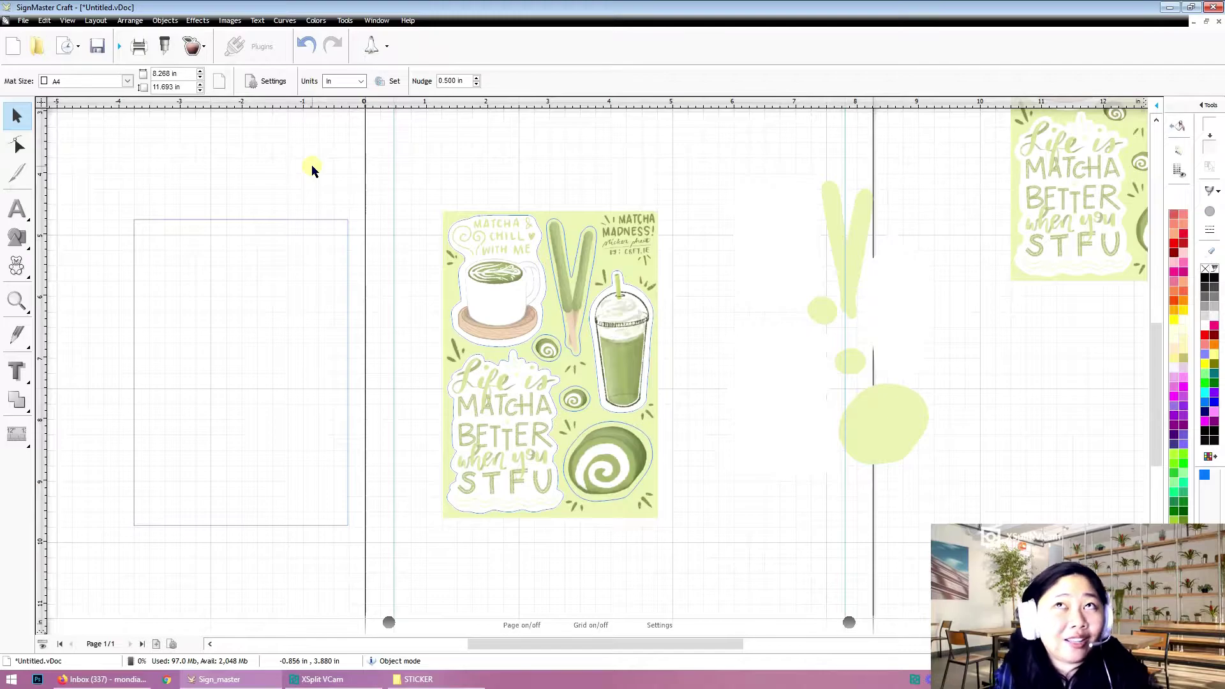
# Change the 3.475 x 4.975 in rectangle outline's contour type to Fold Contour.
pyautogui.click(311, 220)
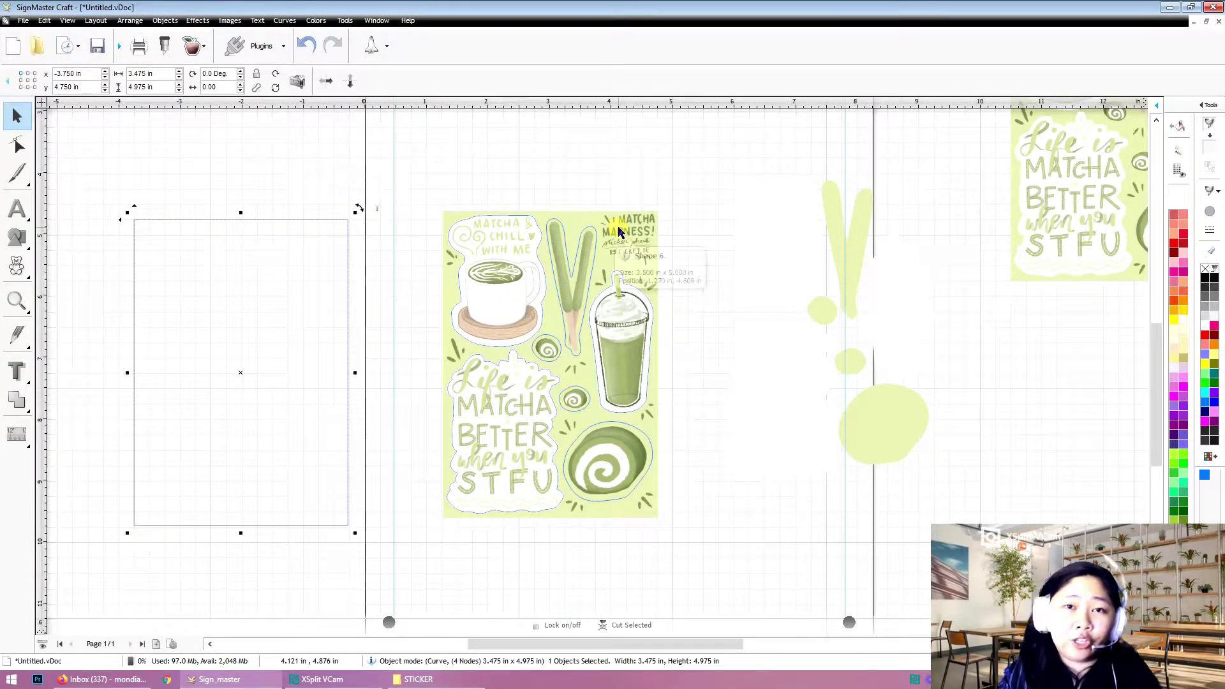
pyautogui.click(276, 175)
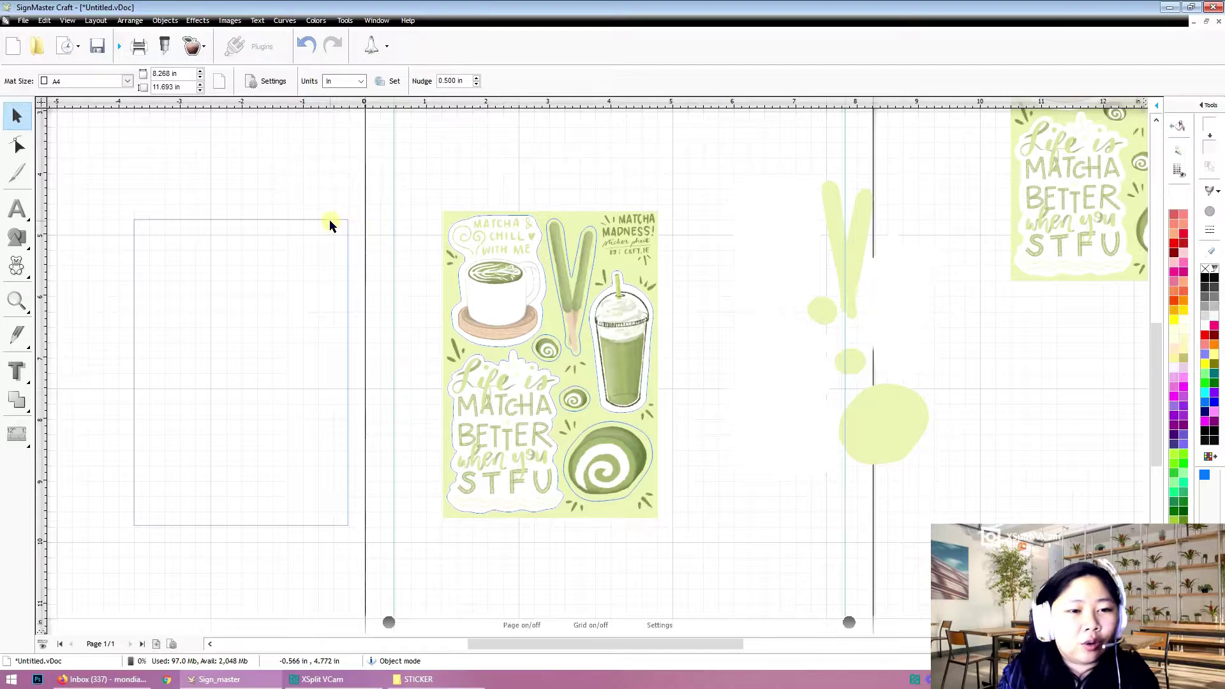
pyautogui.click(330, 220)
pyautogui.click(333, 191)
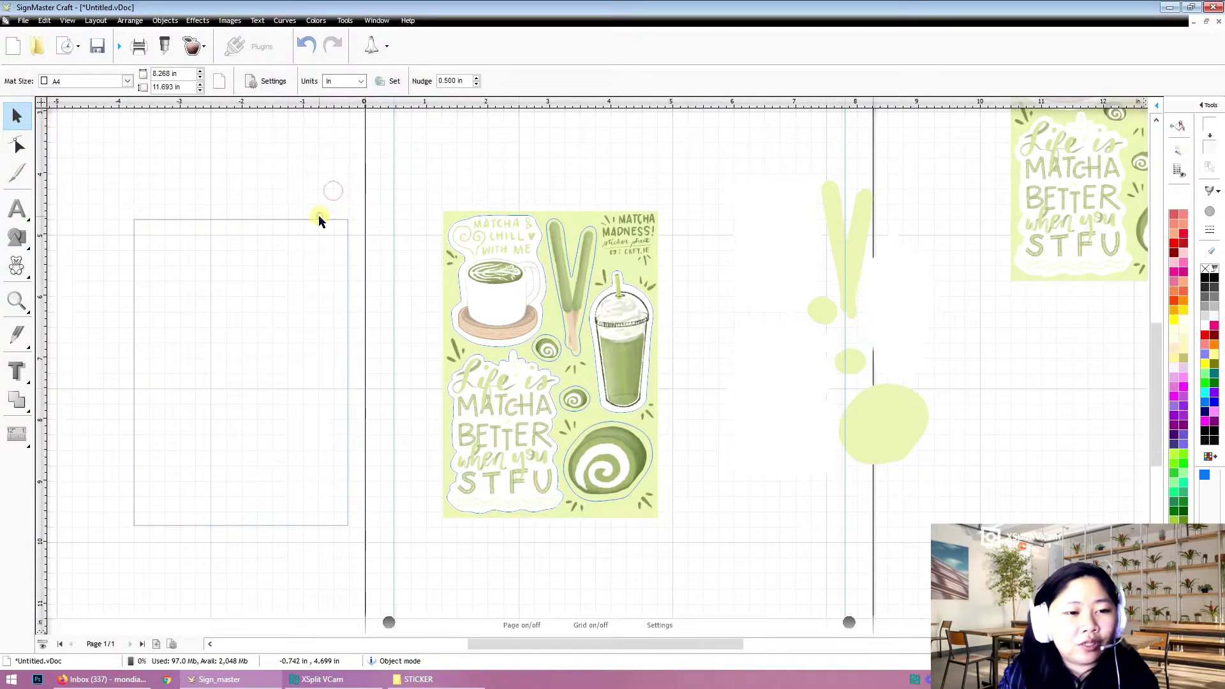
pyautogui.click(320, 219)
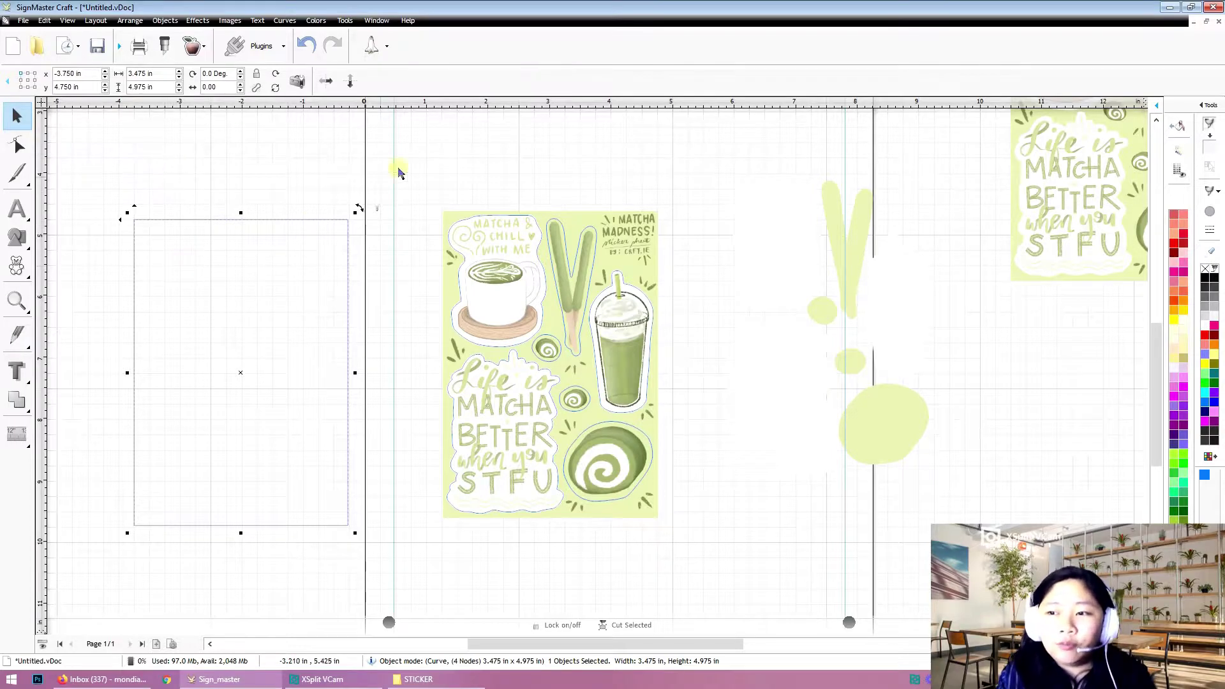
pyautogui.click(1212, 195)
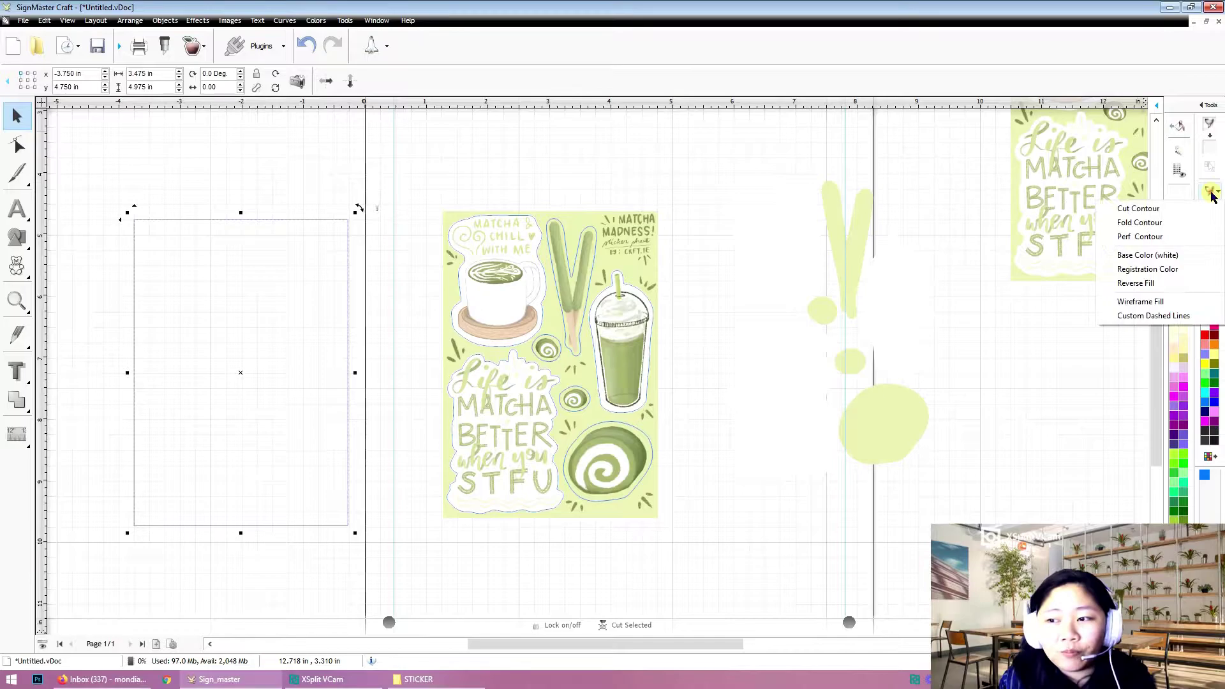
pyautogui.click(1159, 230)
# Reposition the empty rectangle on the canvas, settling it up and to the left.
pyautogui.click(402, 189)
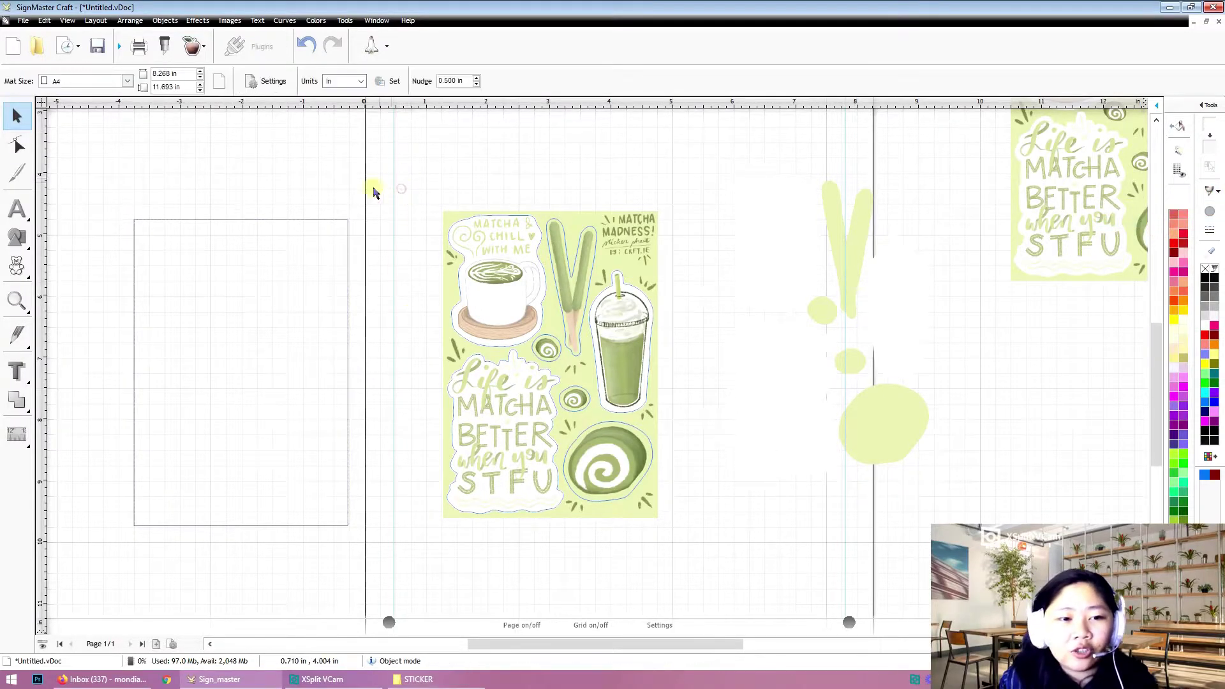
pyautogui.click(338, 223)
pyautogui.moveTo(333, 219); pyautogui.dragTo(325, 189)
pyautogui.click(473, 216)
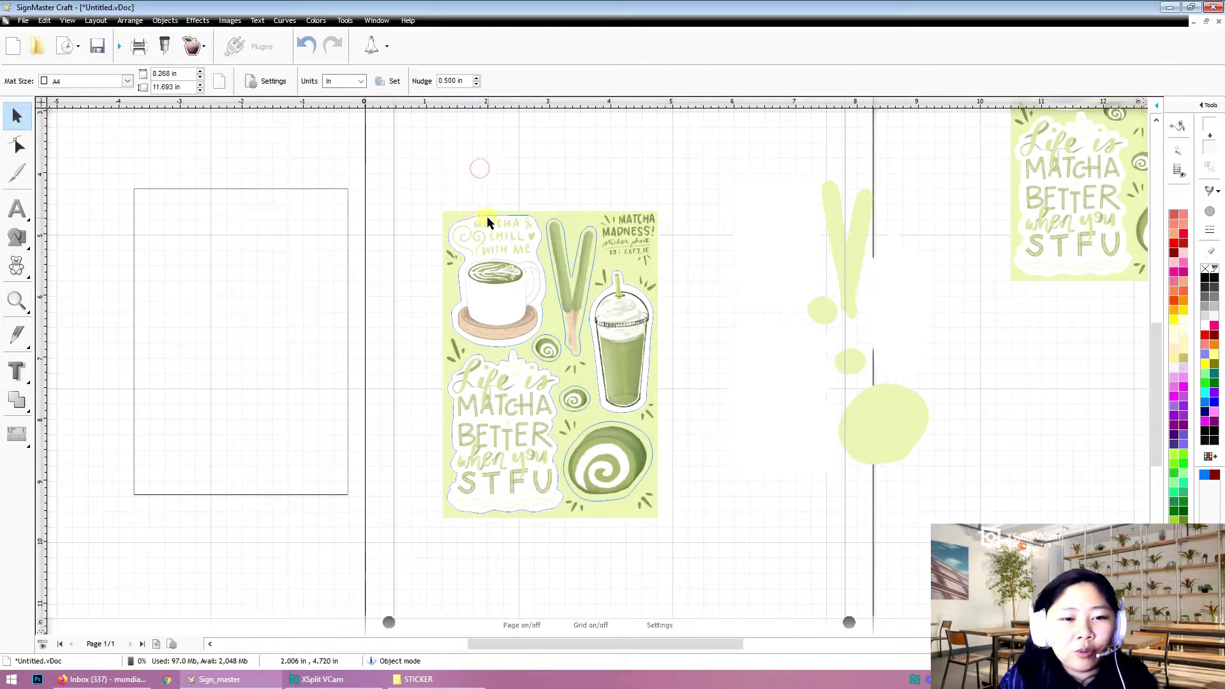
pyautogui.click(522, 215)
pyautogui.click(318, 191)
pyautogui.click(481, 122)
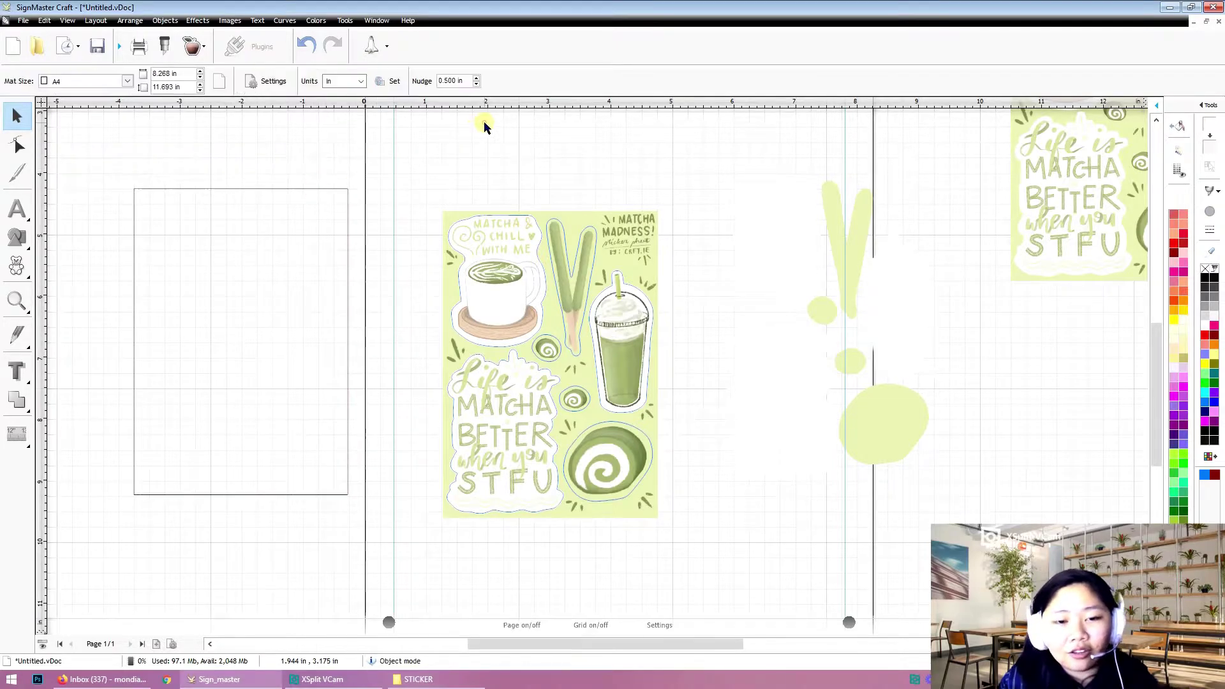
pyautogui.click(471, 220)
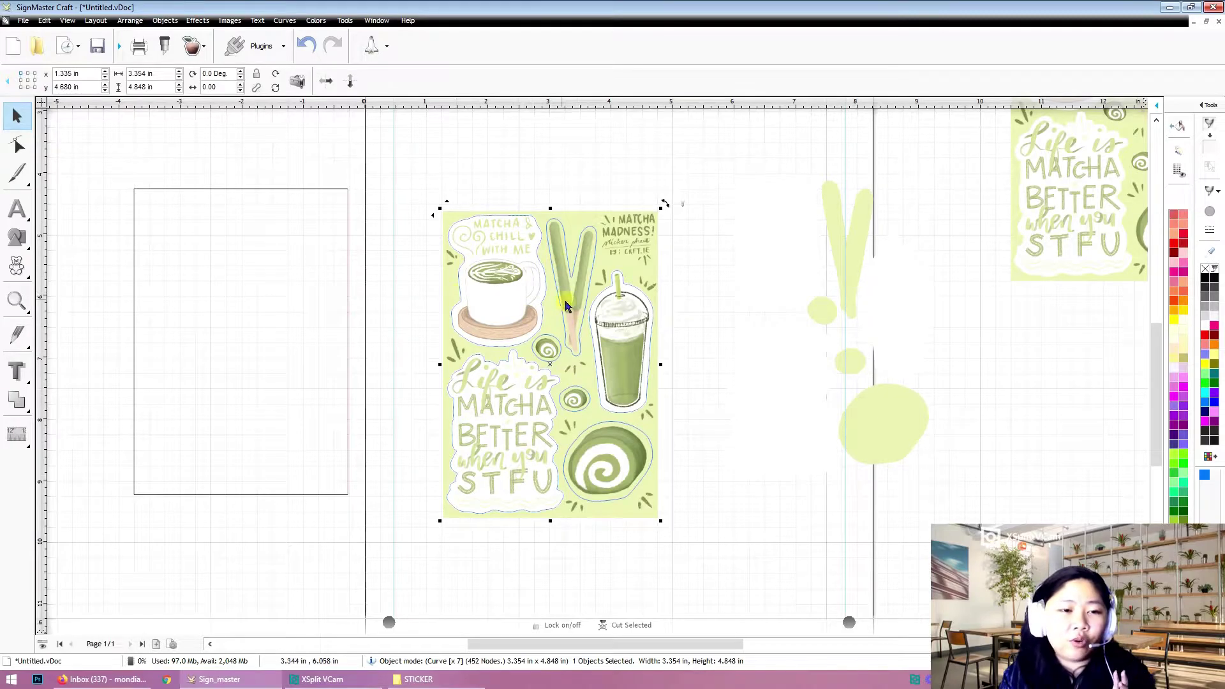
pyautogui.click(235, 189)
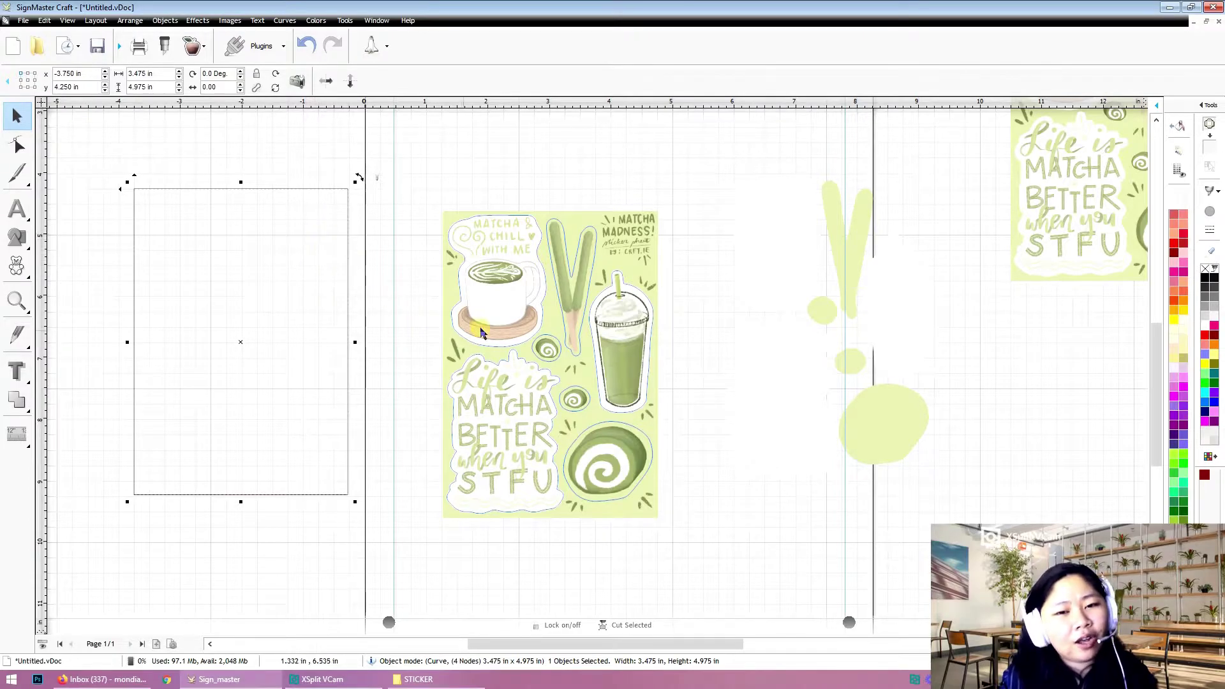
pyautogui.click(416, 189)
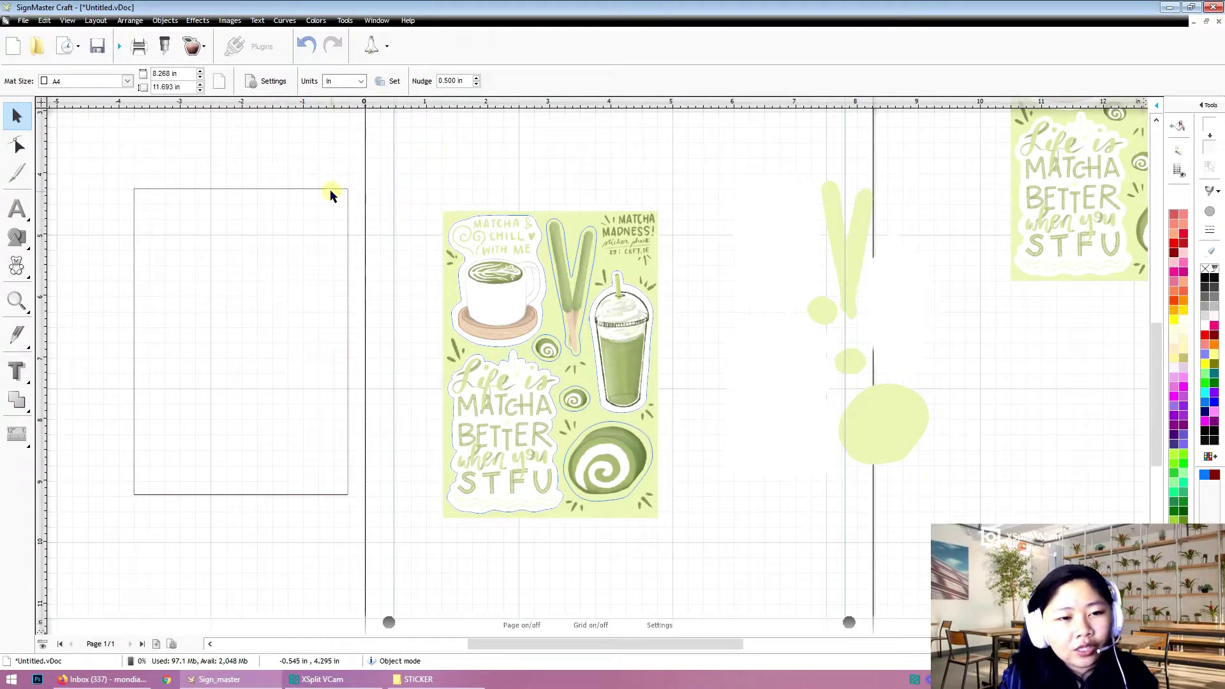
pyautogui.moveTo(337, 188); pyautogui.dragTo(394, 228)
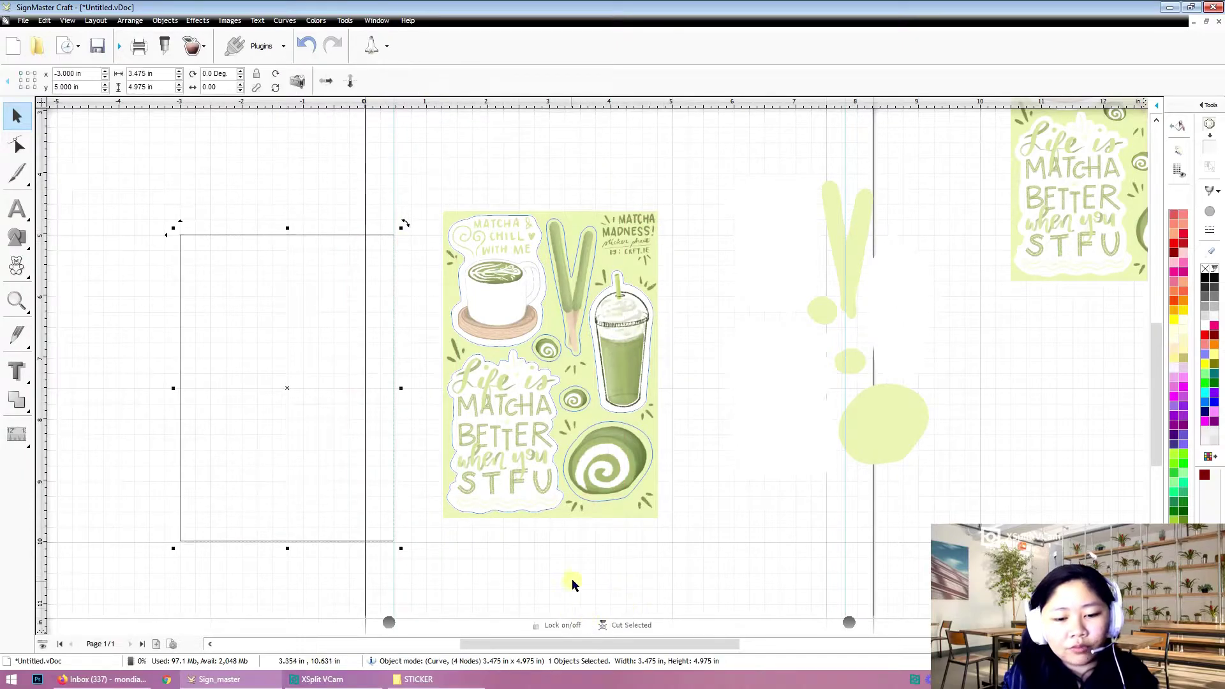
pyautogui.moveTo(343, 541); pyautogui.dragTo(297, 526)
# Shift the sticker sheet group up and left to 1.000, 3.750 in, then select it with the empty rectangle.
pyautogui.click(507, 580)
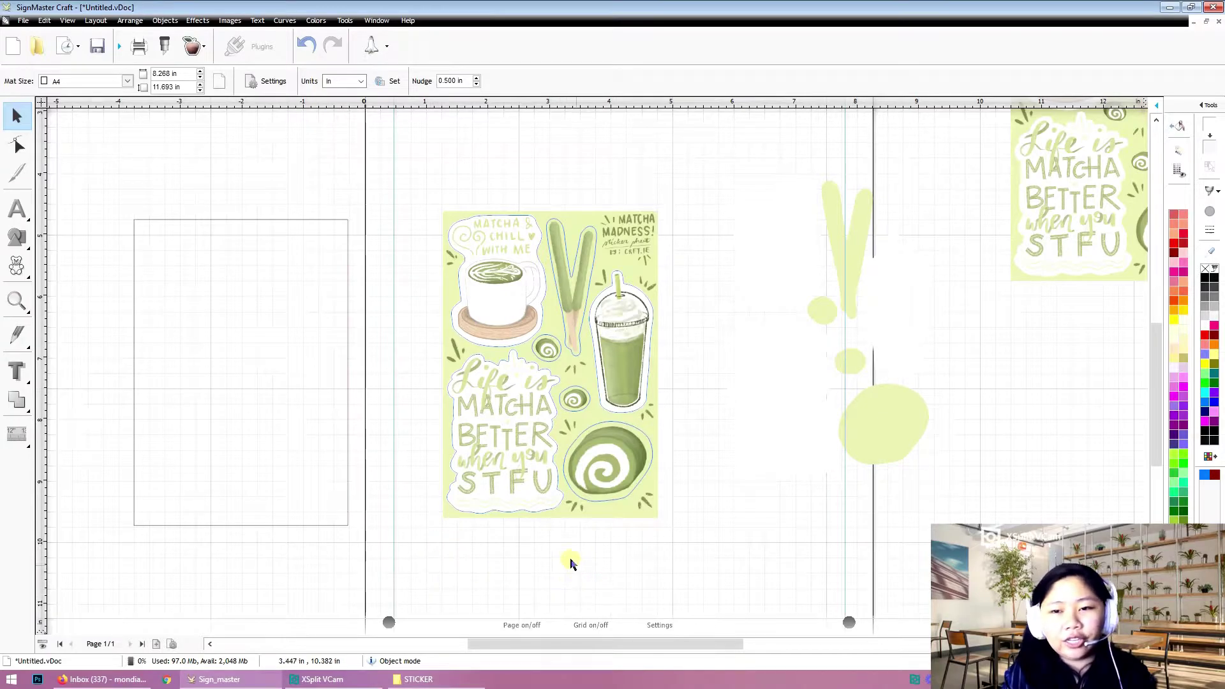
pyautogui.moveTo(402, 581); pyautogui.dragTo(706, 145)
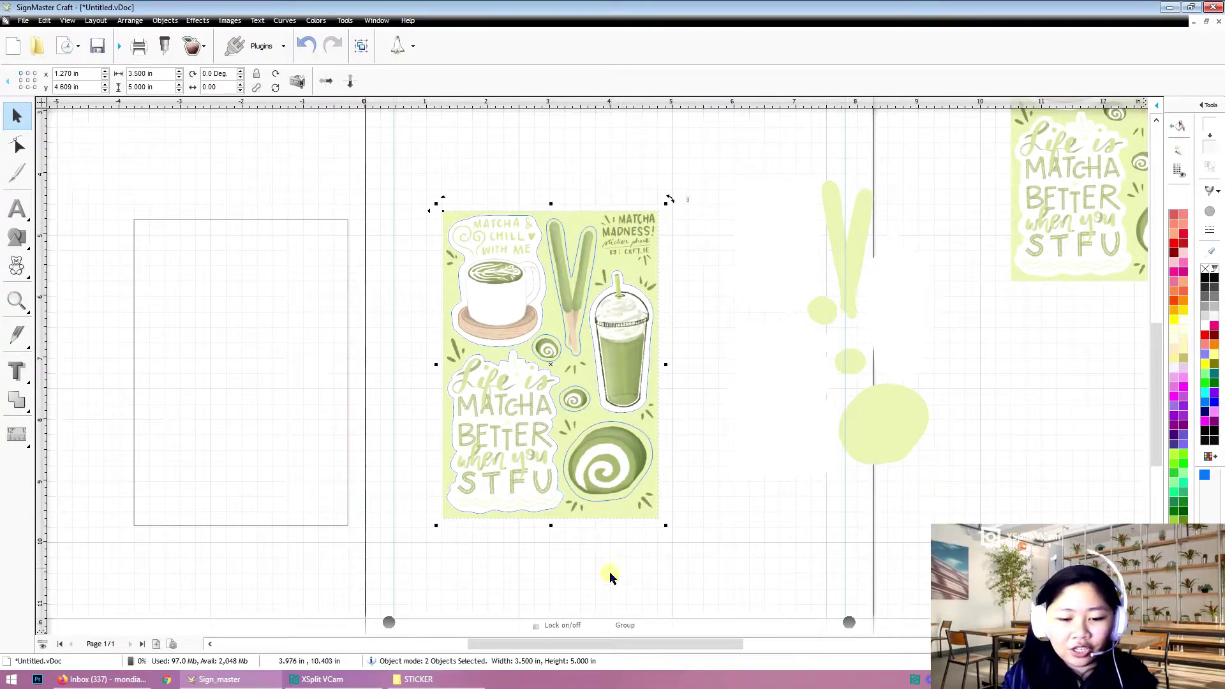
pyautogui.click(700, 580)
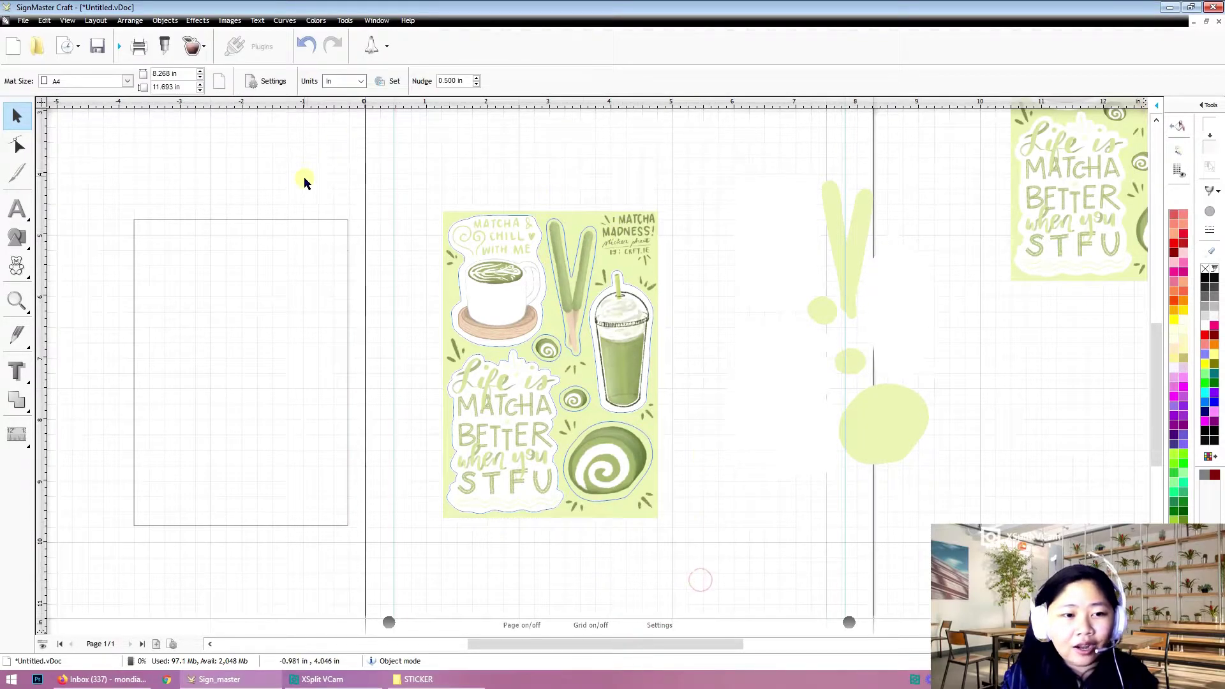
pyautogui.click(285, 220)
pyautogui.click(565, 220)
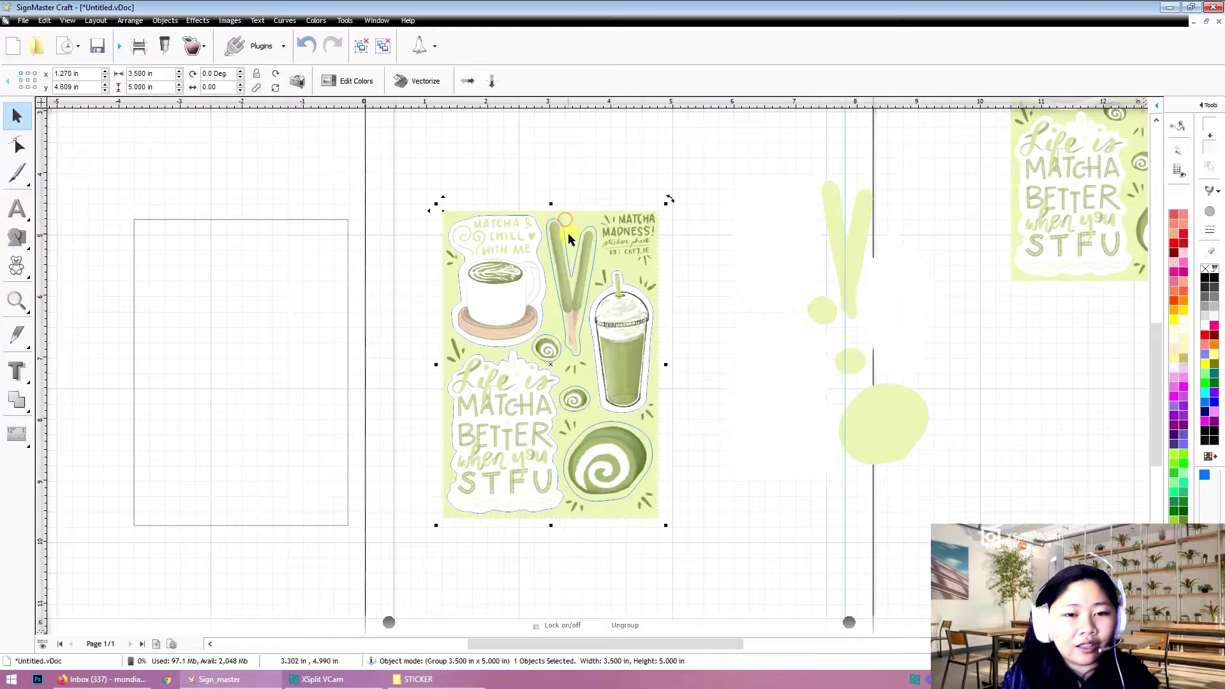
pyautogui.keyDown('shift'); pyautogui.click(313, 224); pyautogui.keyUp('shift')
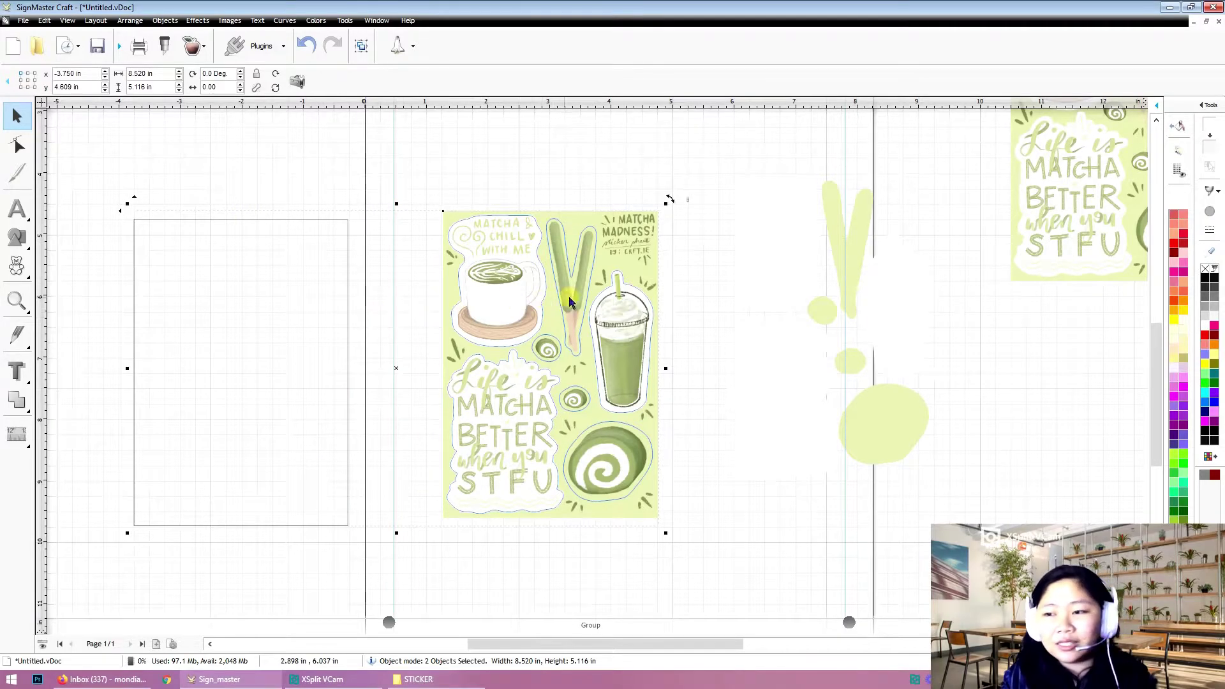
pyautogui.click(600, 545)
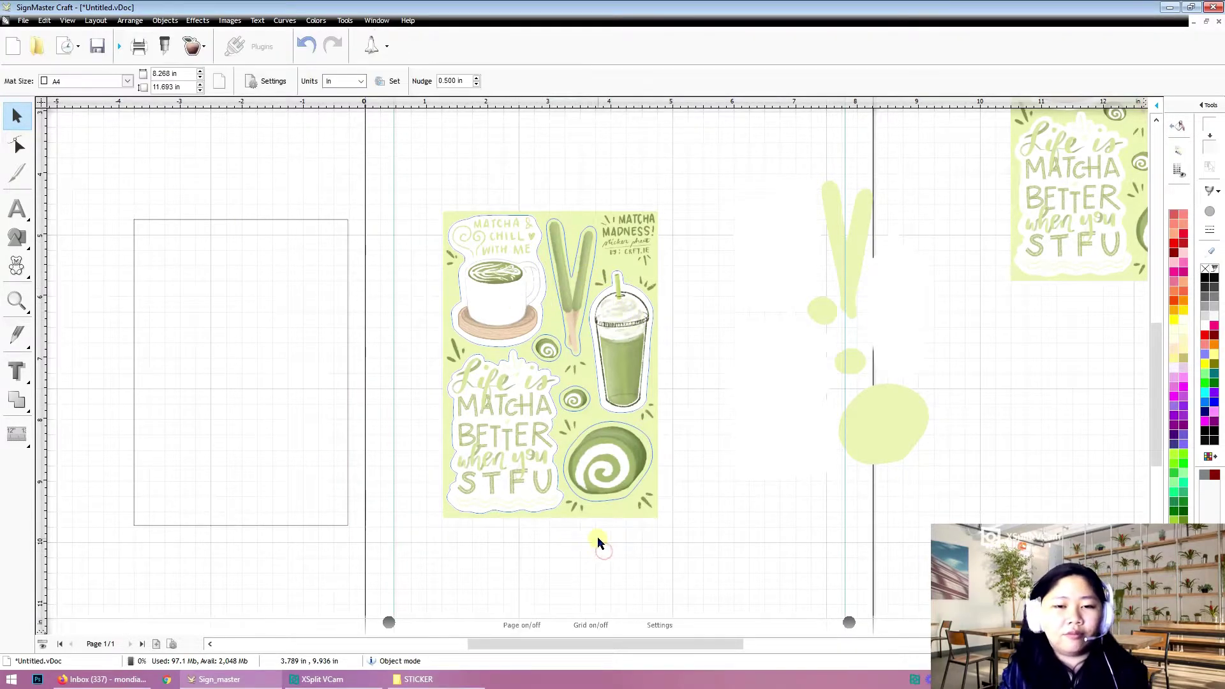
pyautogui.moveTo(556, 250); pyautogui.dragTo(553, 212)
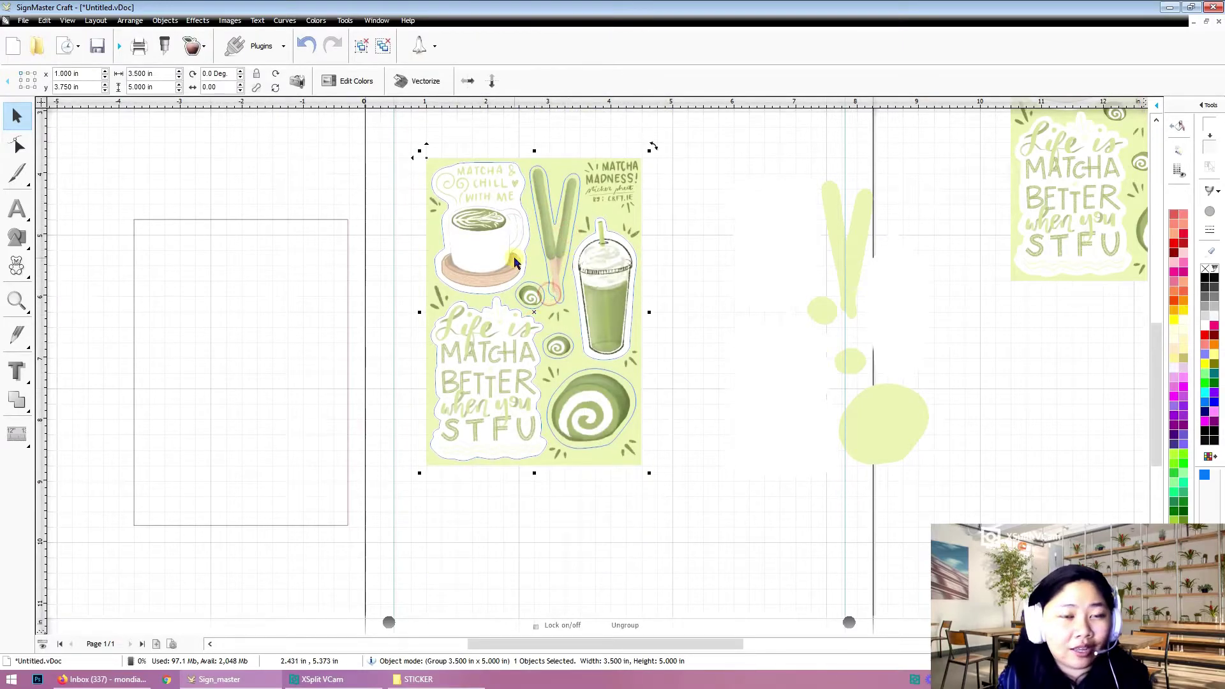
pyautogui.press('Escape')
pyautogui.hotkey('ctrl', 'a')
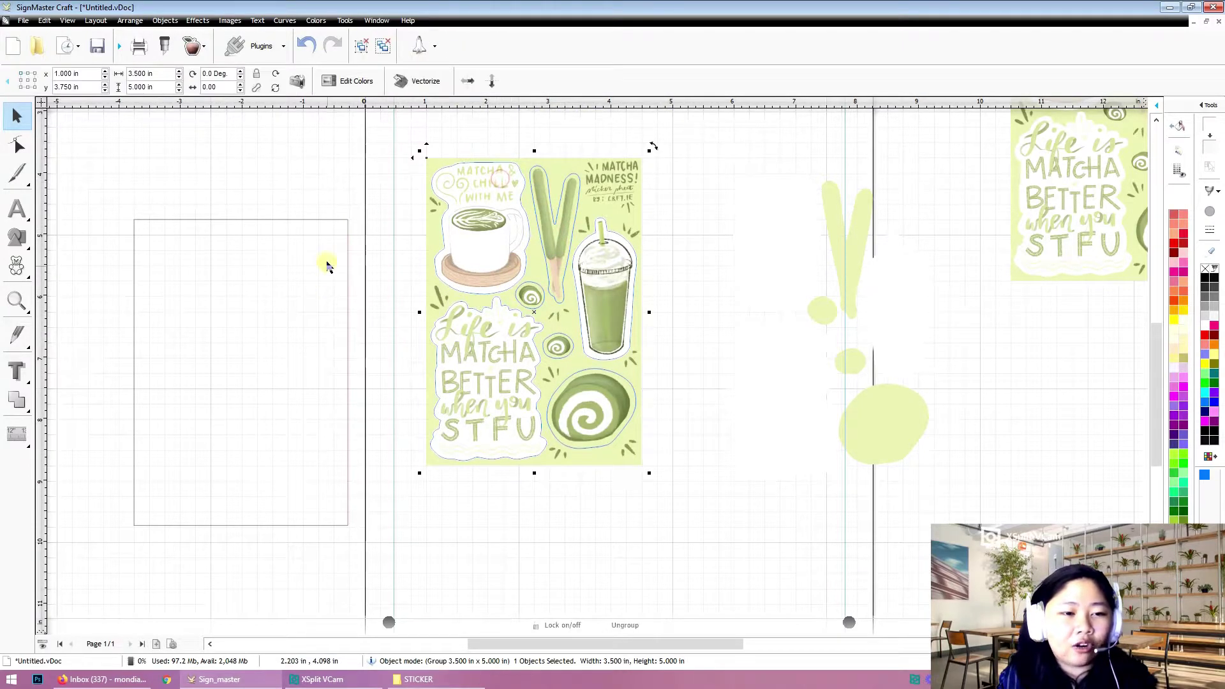
pyautogui.keyDown('shift'); pyautogui.click(331, 220); pyautogui.keyUp('shift')
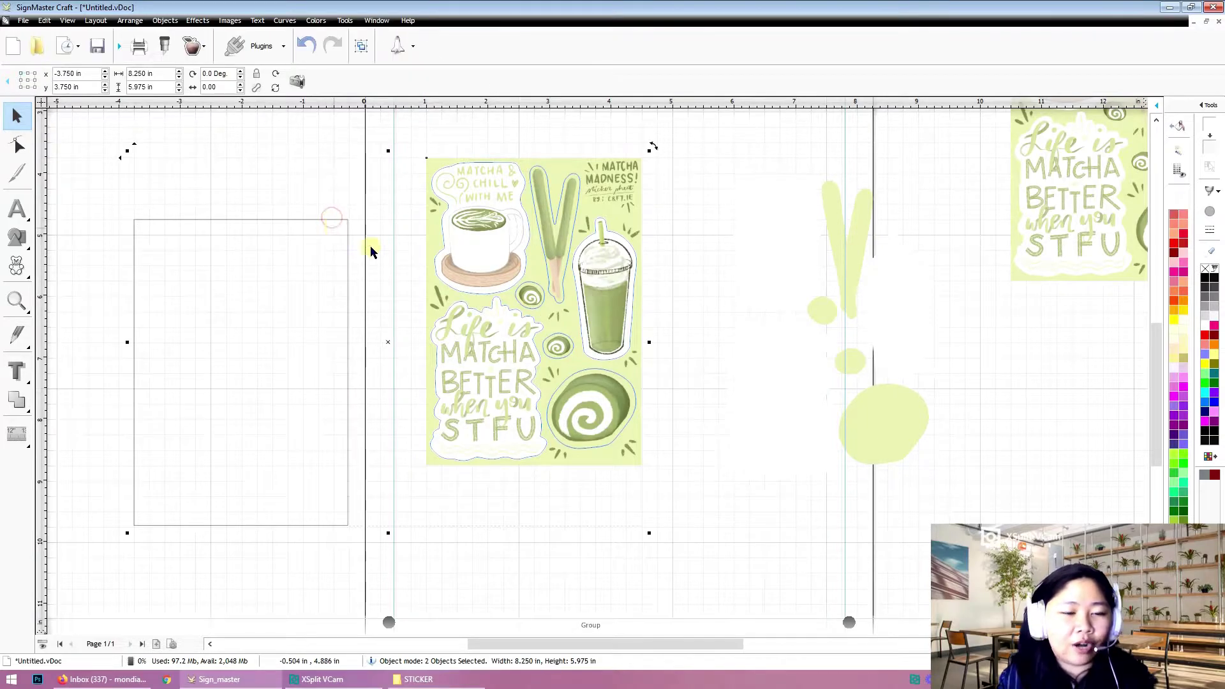
# Dock the Align & Distribute panel from the sticker sheet's Object & Display Tools > Alignment menu.
pyautogui.rightClick(598, 332)
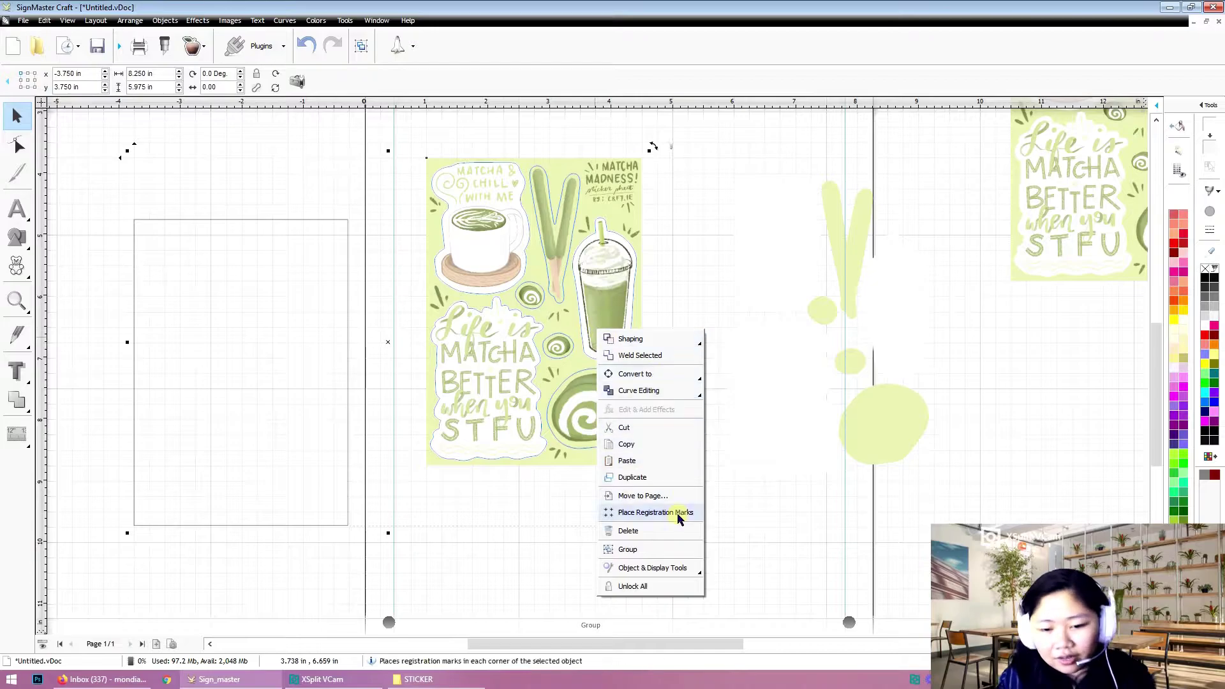
pyautogui.moveTo(681, 573)
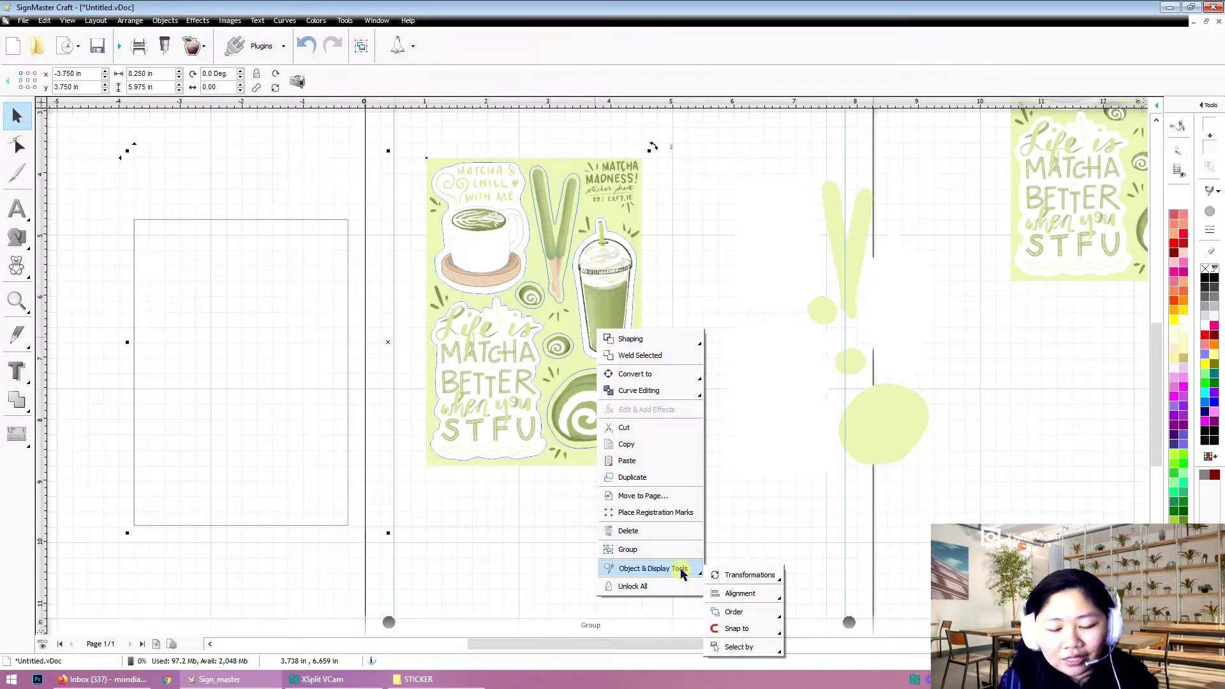
pyautogui.moveTo(750, 596)
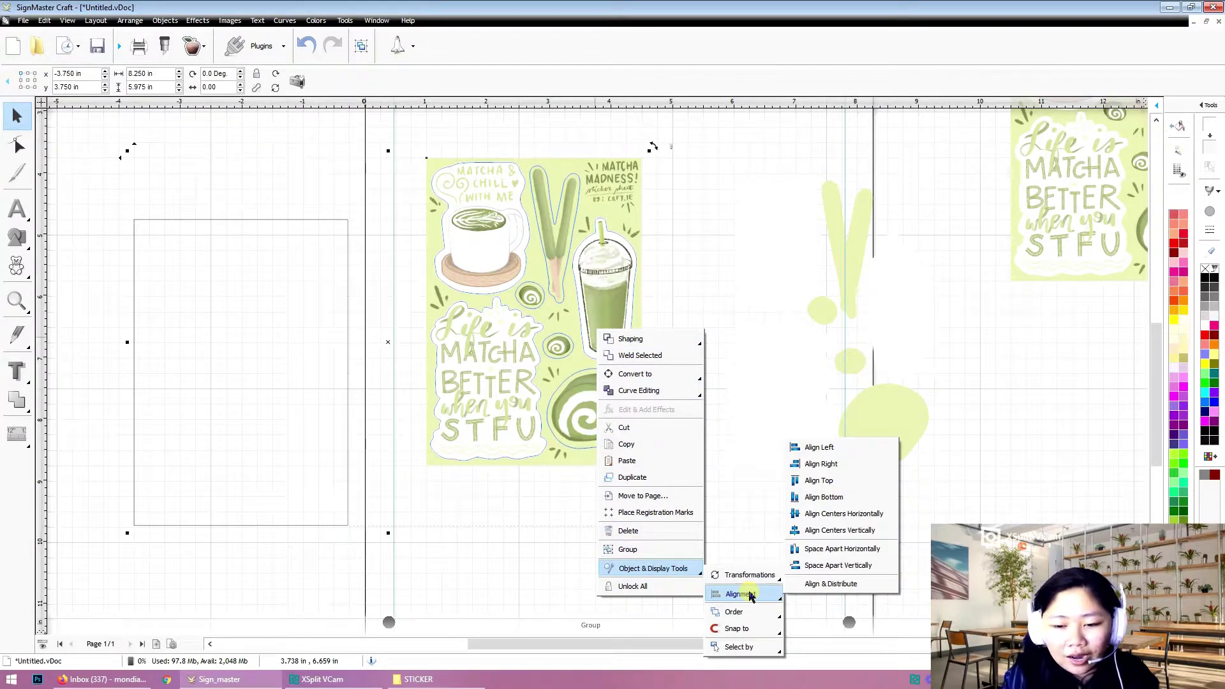
pyautogui.click(814, 585)
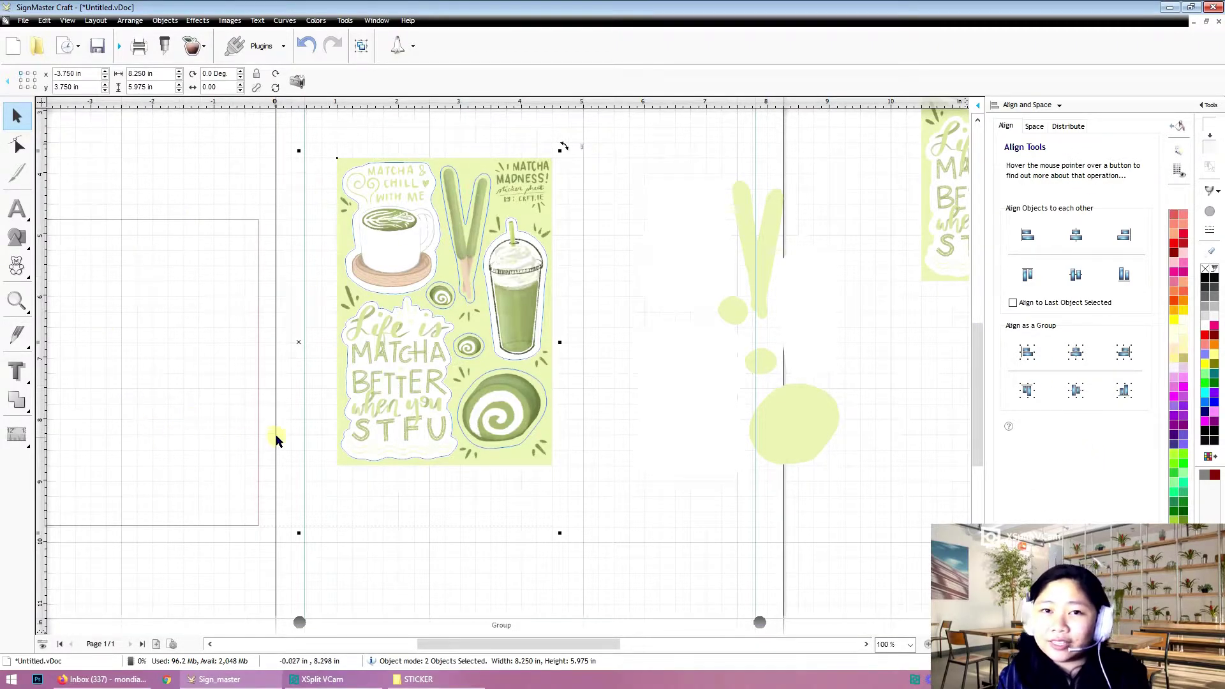
# Center the matcha sticker image on its rectangle cutline both ways, spanning 3.500 x 5.000 in.
pyautogui.click(1077, 237)
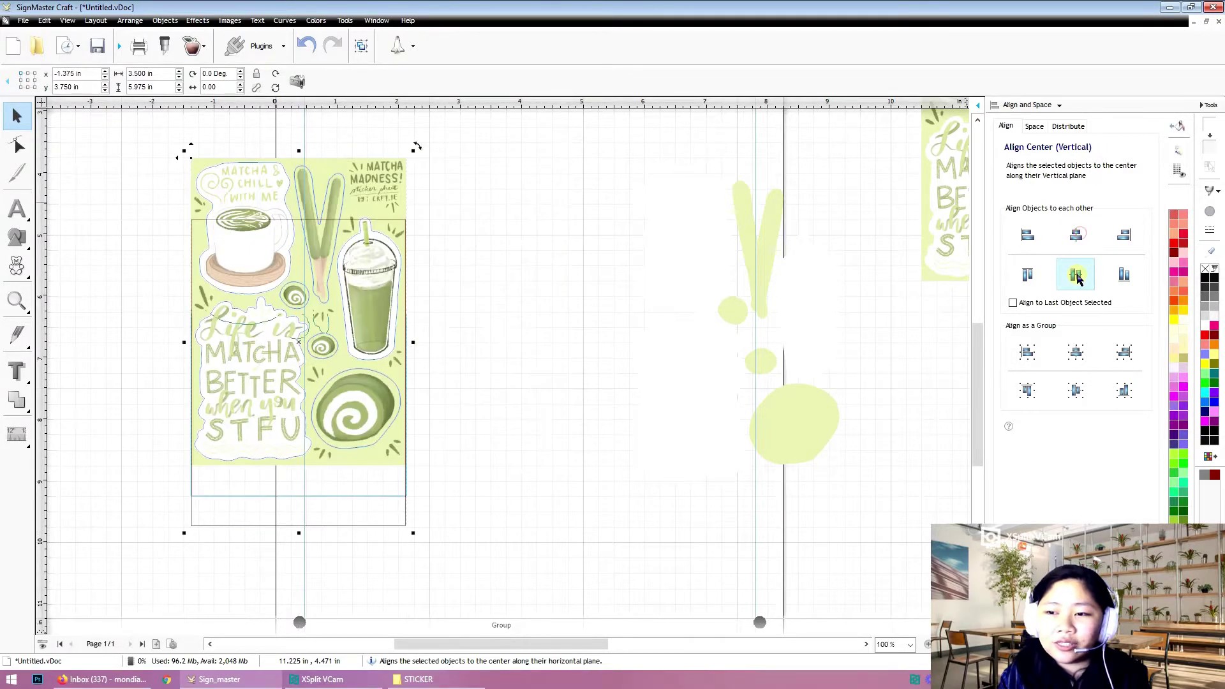
pyautogui.click(1076, 276)
pyautogui.hotkey('ctrl', 'z')
pyautogui.hotkey('ctrl', 'z')
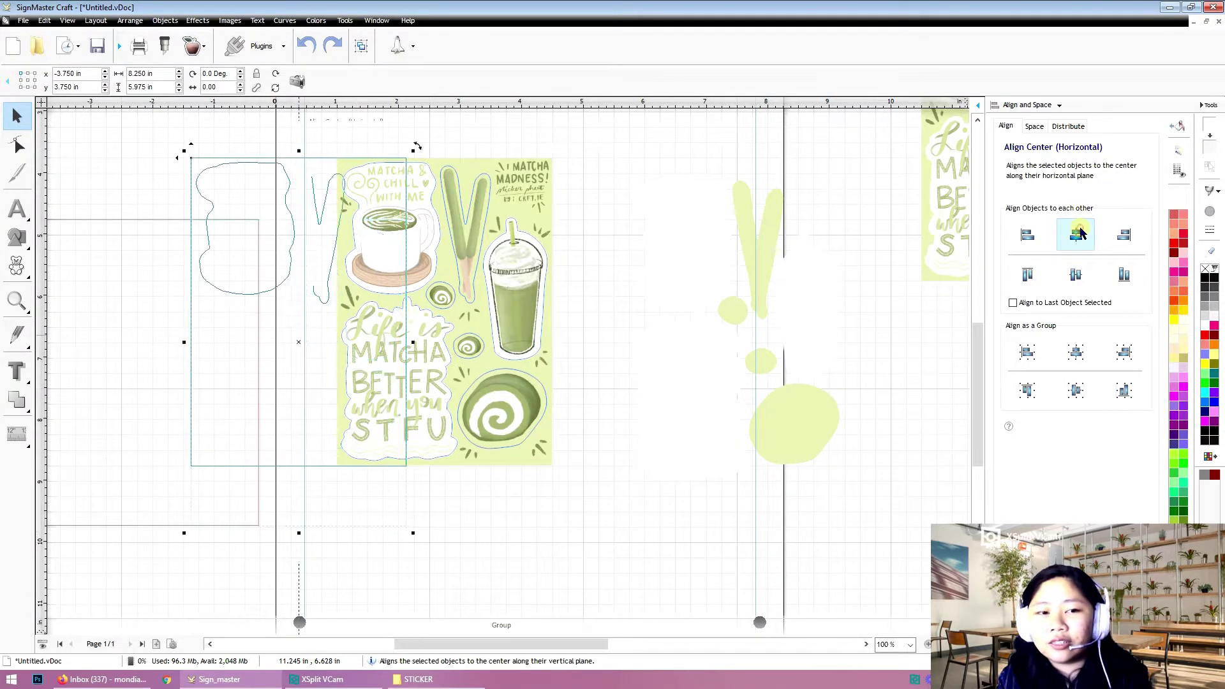
pyautogui.click(1078, 235)
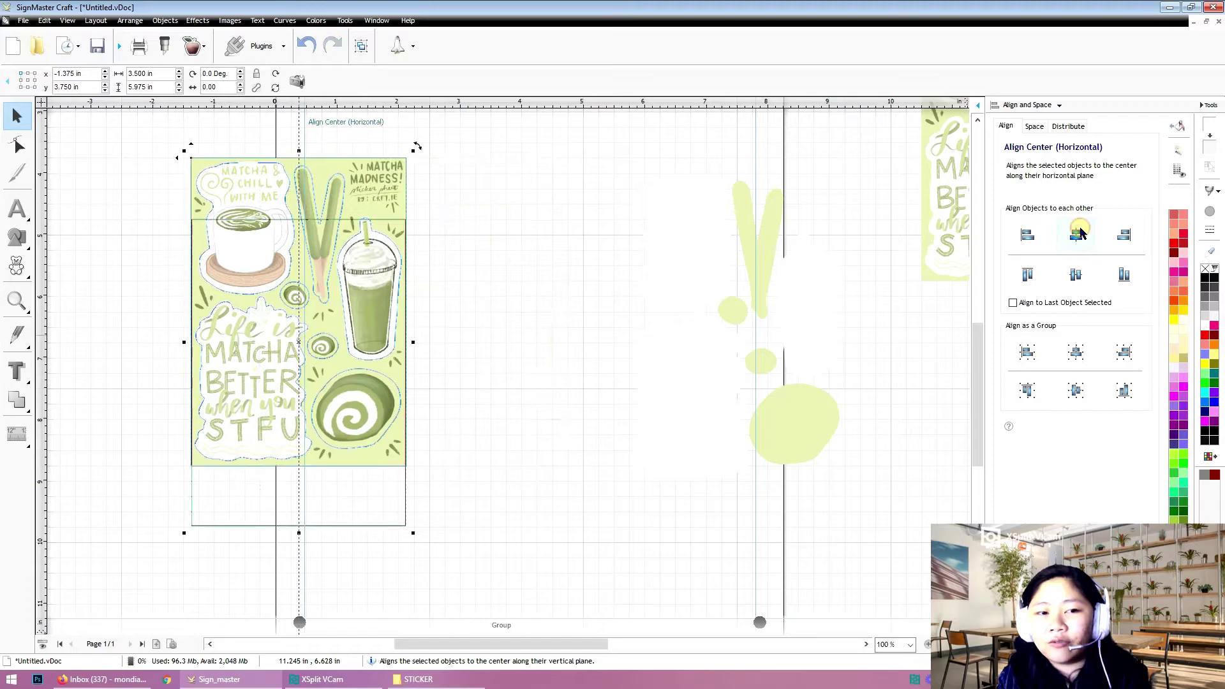
pyautogui.click(1077, 274)
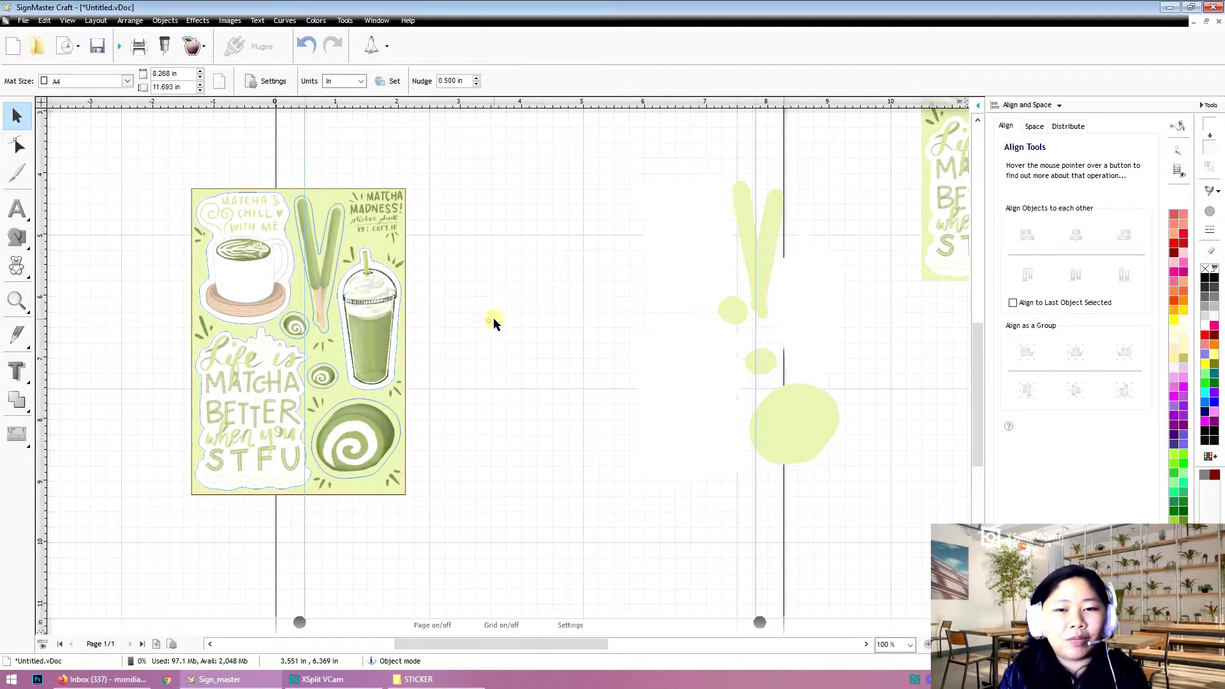
pyautogui.moveTo(118, 140); pyautogui.dragTo(468, 559)
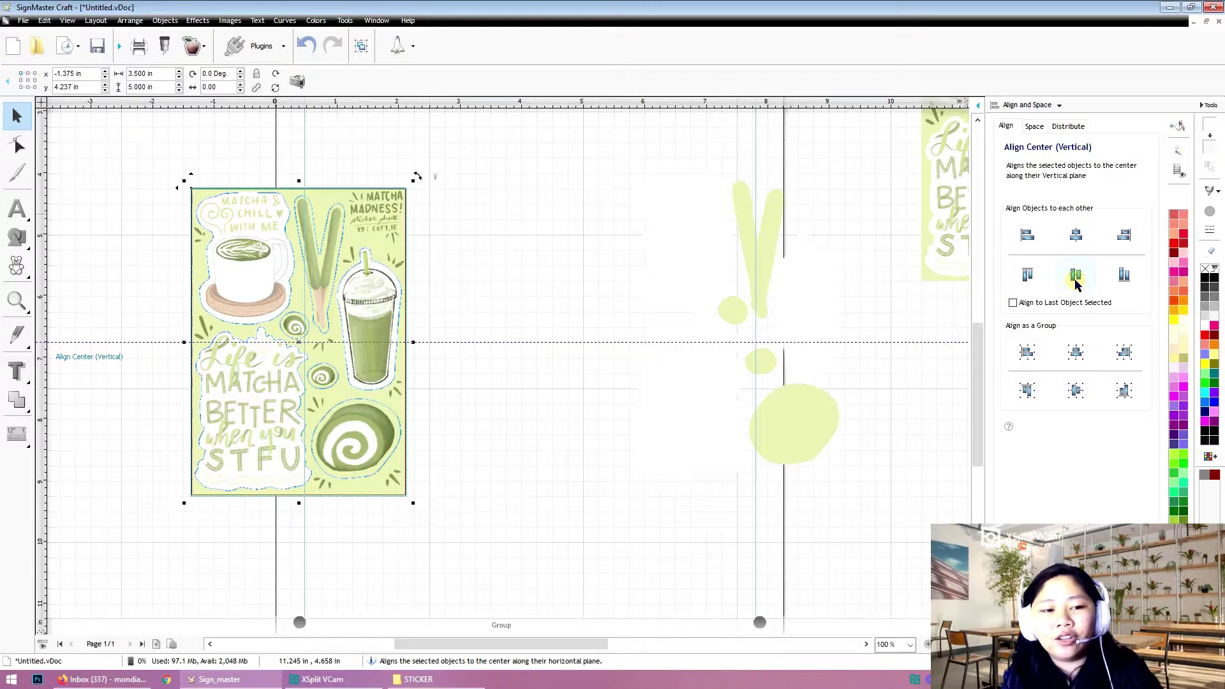
pyautogui.click(1077, 284)
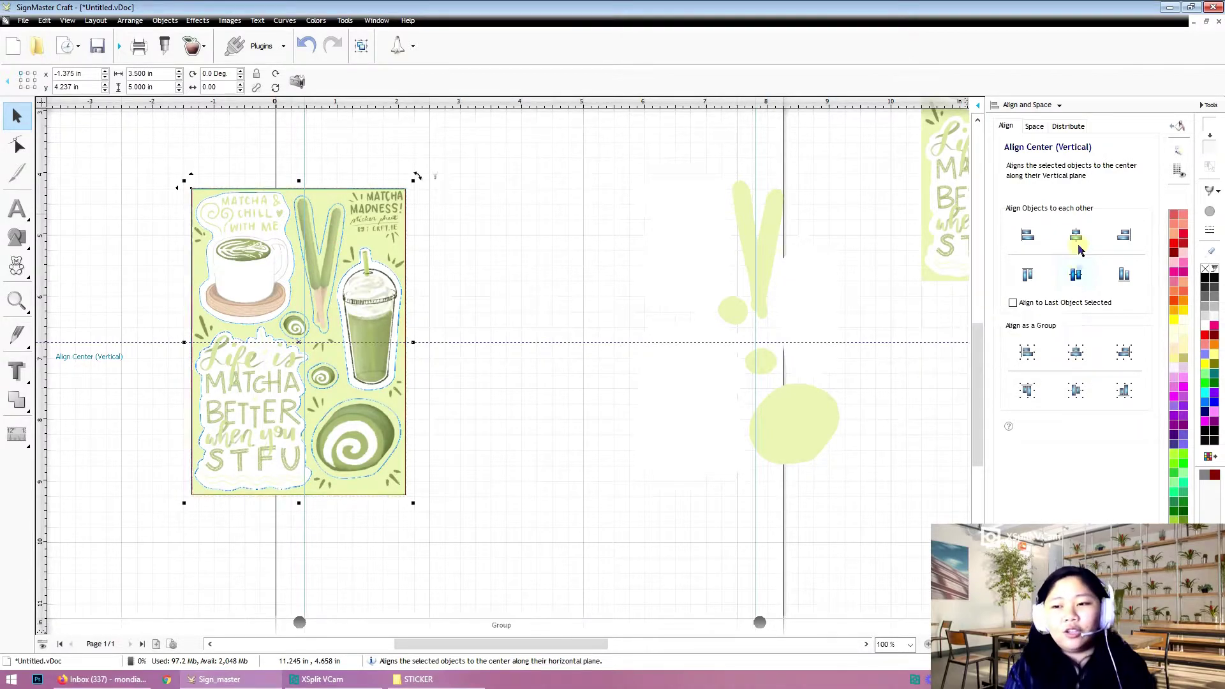
# Move the centred sticker group to the A4 page's top-left at 0.475, 0.489 in.
pyautogui.click(504, 300)
pyautogui.scroll(-2, 337, 265)
pyautogui.moveTo(109, 164); pyautogui.dragTo(498, 501)
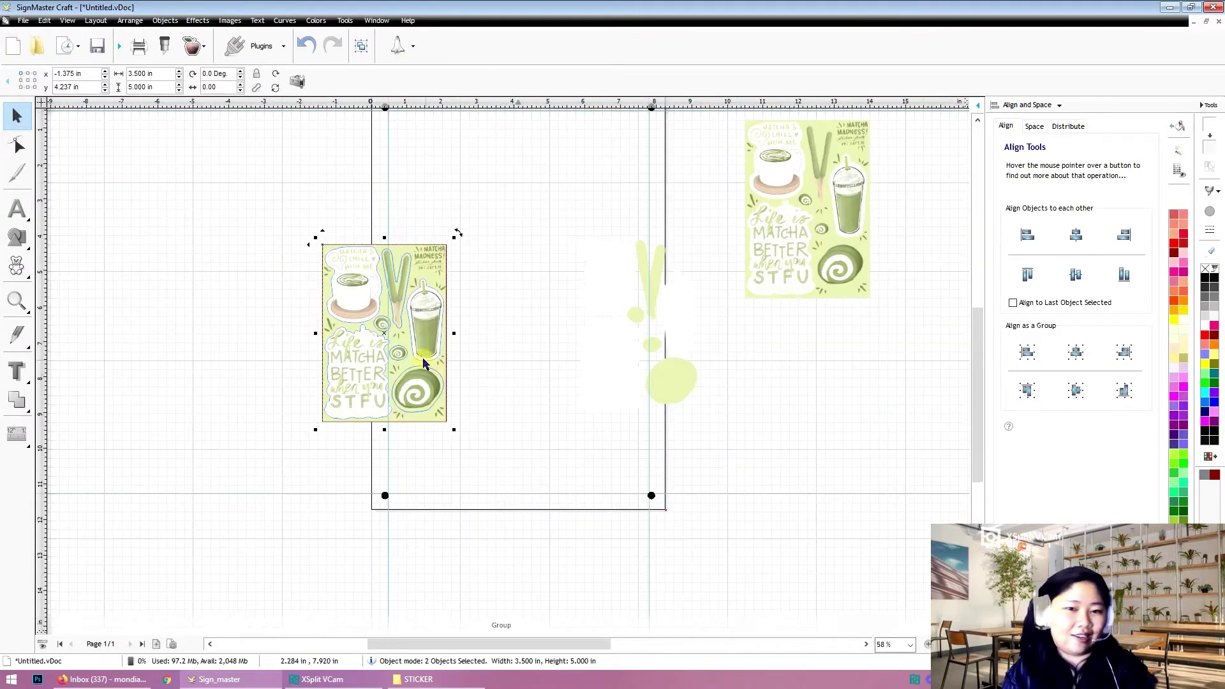
pyautogui.scroll(-3, 542, 433)
pyautogui.click(581, 406)
pyautogui.scroll(3, 430, 404)
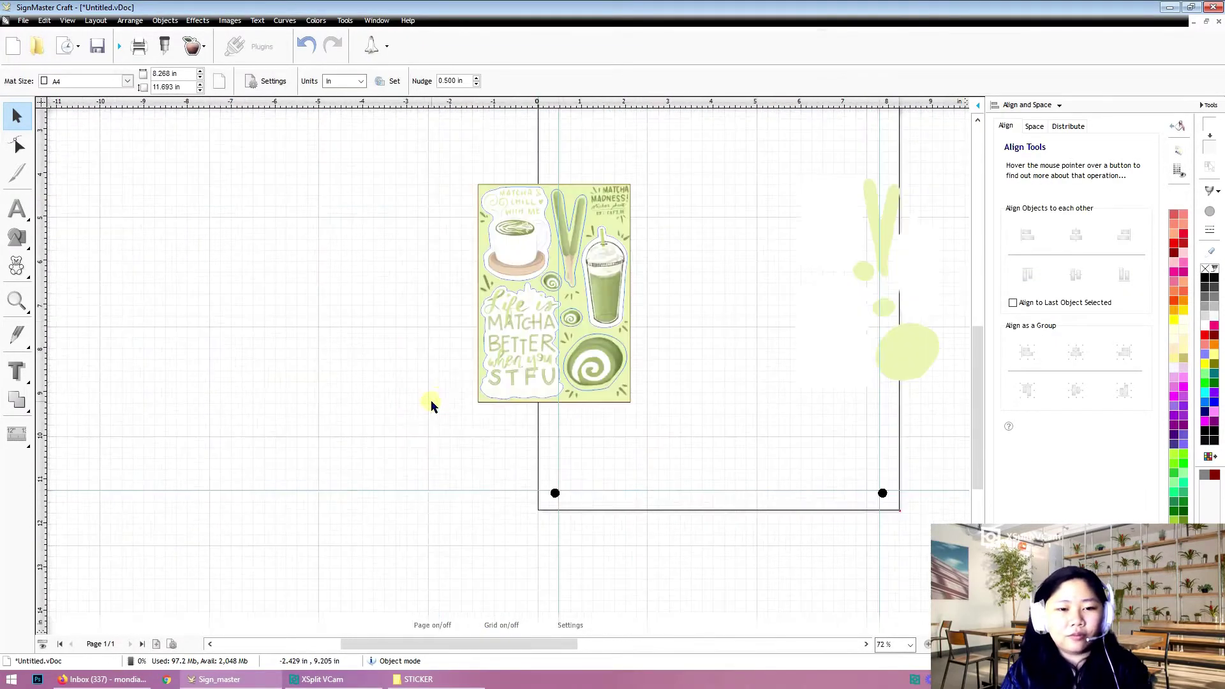
pyautogui.scroll(-3, 651, 347)
pyautogui.scroll(2, 491, 330)
pyautogui.moveTo(204, 225); pyautogui.dragTo(481, 506)
pyautogui.moveTo(347, 390); pyautogui.dragTo(384, 333)
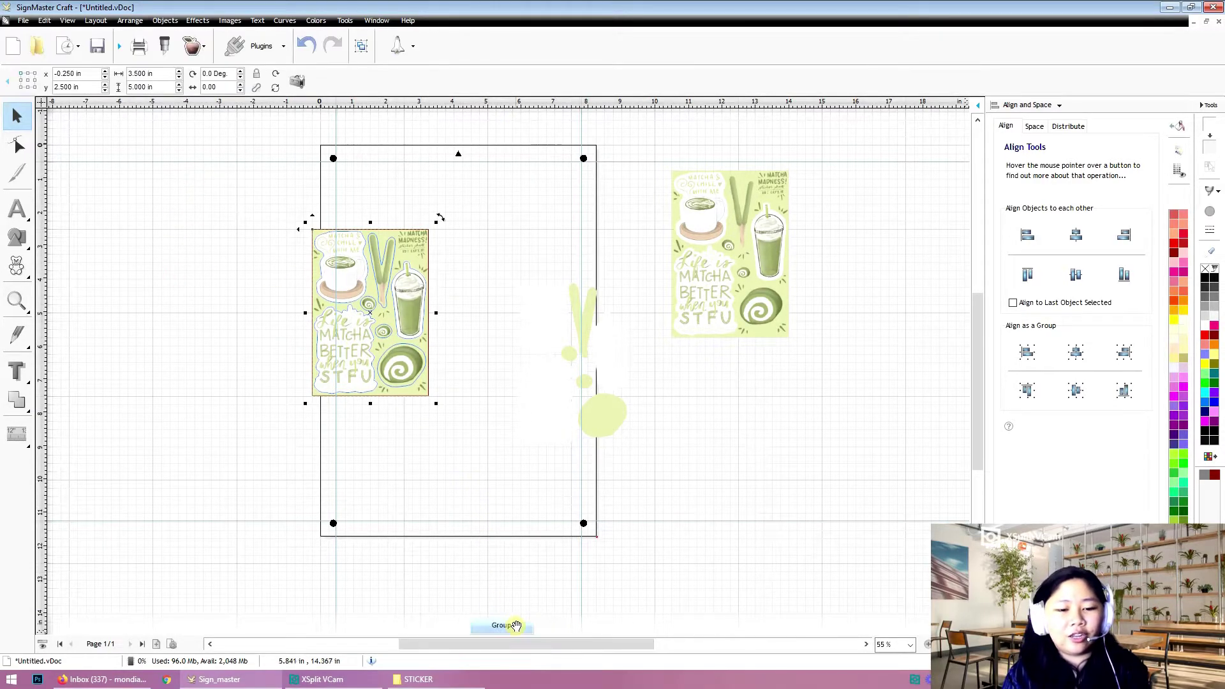
pyautogui.moveTo(348, 348); pyautogui.dragTo(398, 301)
pyautogui.click(336, 450)
pyautogui.scroll(2, 442, 263)
pyautogui.moveTo(430, 393); pyautogui.dragTo(501, 352)
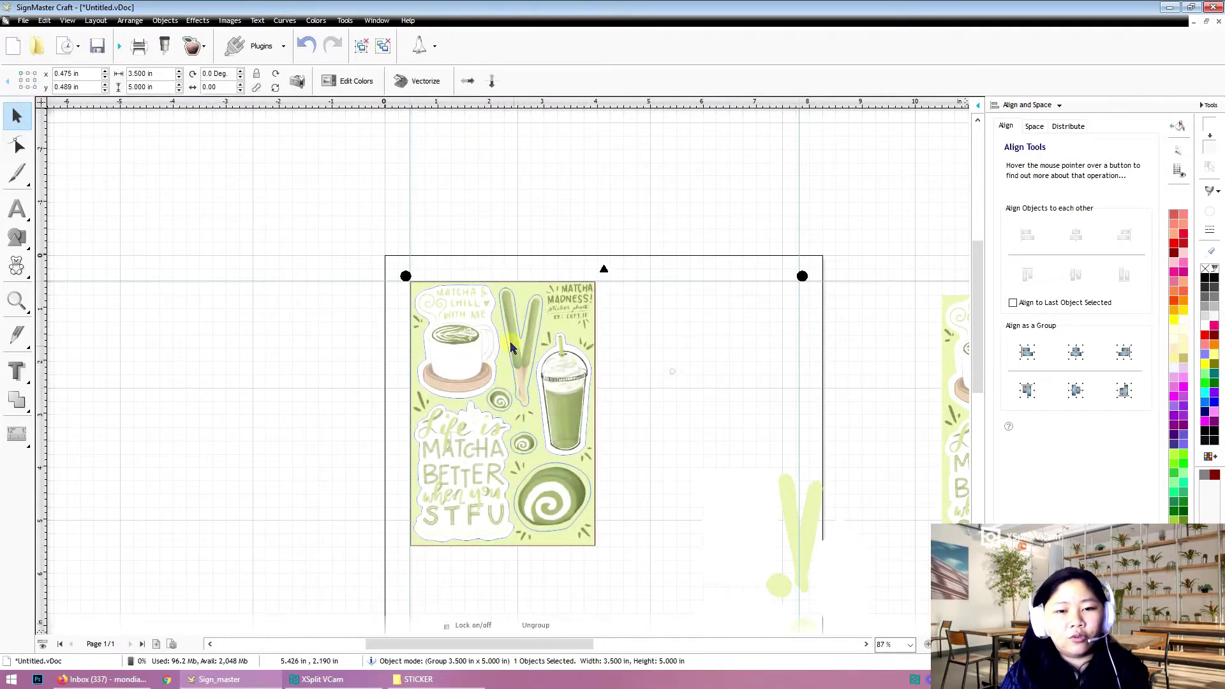
pyautogui.scroll(-4, 682, 434)
pyautogui.scroll(2, 561, 416)
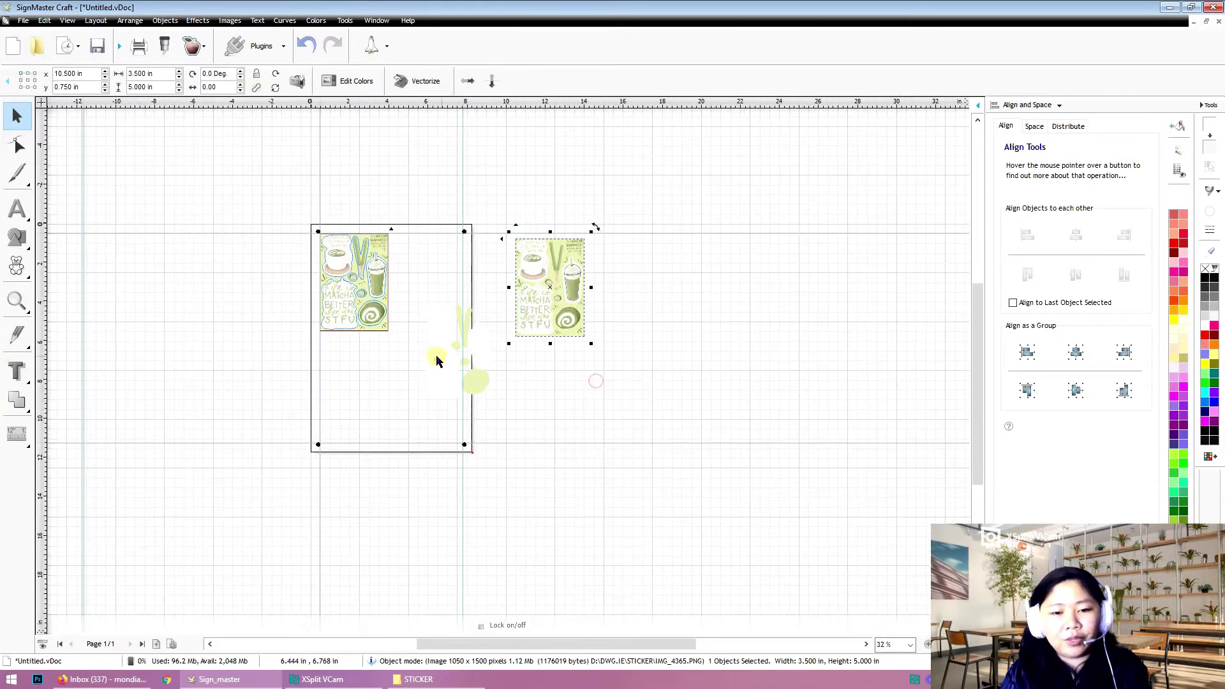
# Delete the spare second sticker sheet and turn off the canvas grid.
pyautogui.press('Delete')
pyautogui.click(538, 395)
pyautogui.scroll(-2, 752, 383)
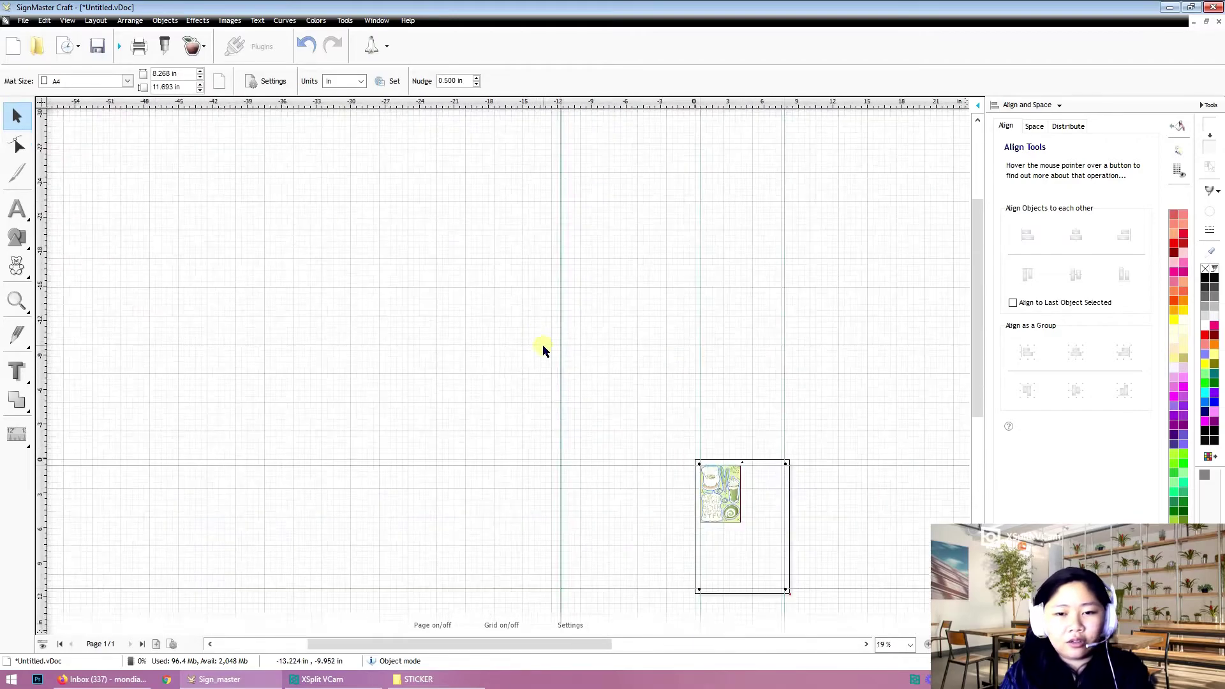
pyautogui.scroll(1, 709, 500)
pyautogui.scroll(5, 638, 442)
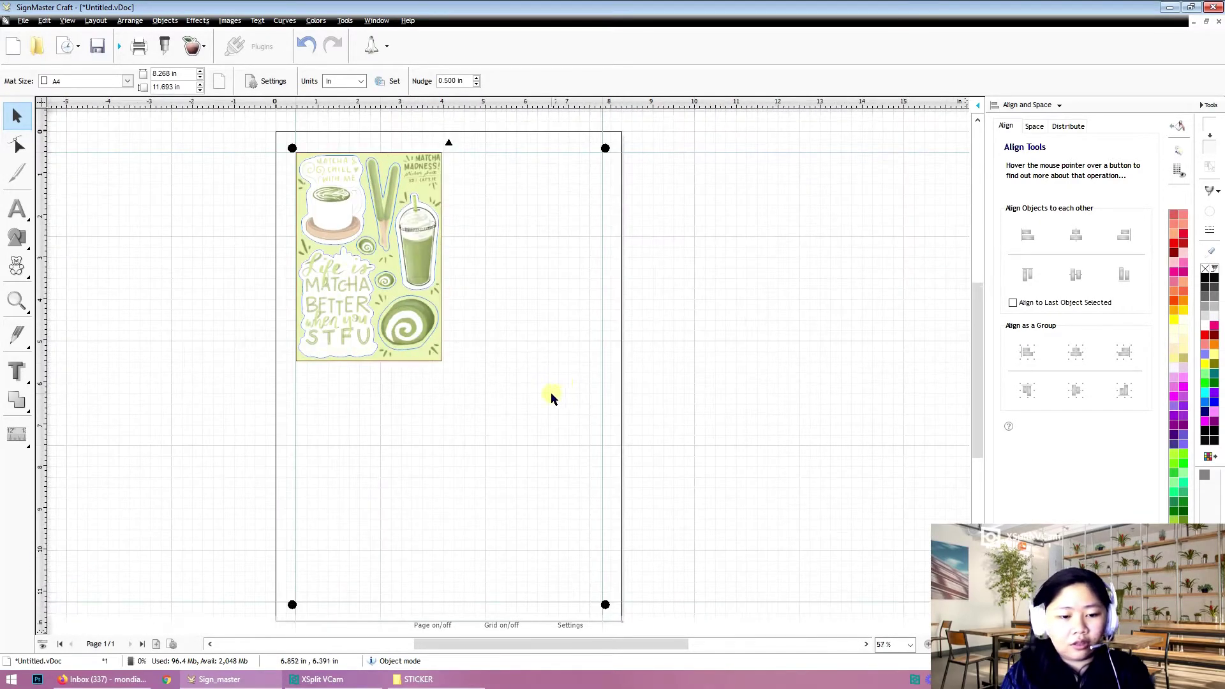
pyautogui.click(514, 626)
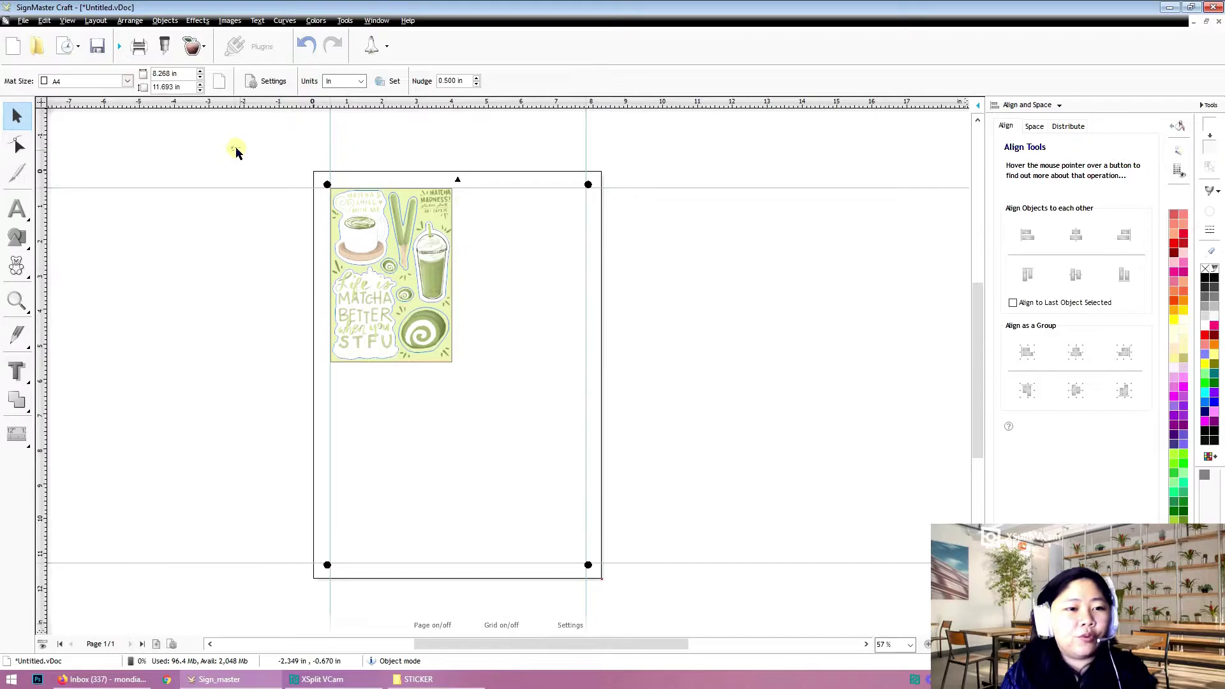
# Nudge the sticker sheet into place and drop a copy to its right as the top row.
pyautogui.moveTo(231, 148); pyautogui.dragTo(415, 294)
pyautogui.scroll(3, 415, 294)
pyautogui.moveTo(480, 324); pyautogui.dragTo(487, 331)
pyautogui.scroll(-2, 491, 326)
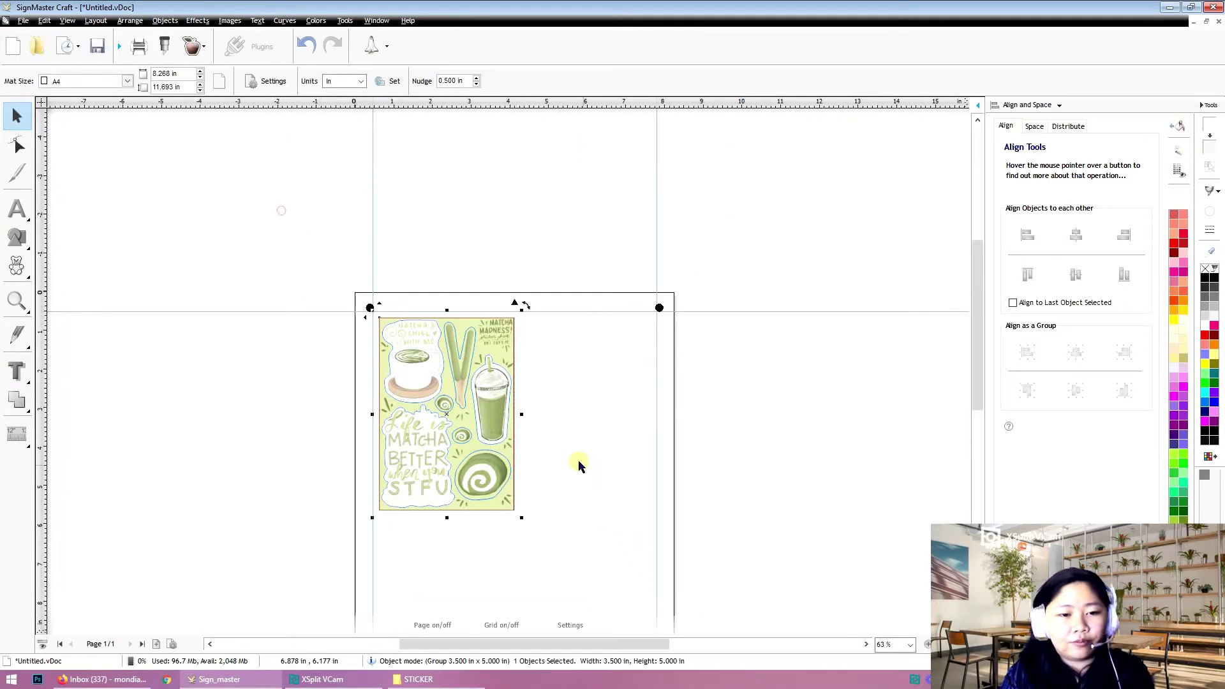
pyautogui.moveTo(460, 399); pyautogui.dragTo(598, 397)
pyautogui.click(767, 385)
# Copy the top row beneath itself, forming a 2x2 grid spanning 7.161 x 10.225 in.
pyautogui.moveTo(202, 241); pyautogui.dragTo(761, 556)
pyautogui.scroll(-1, 514, 462)
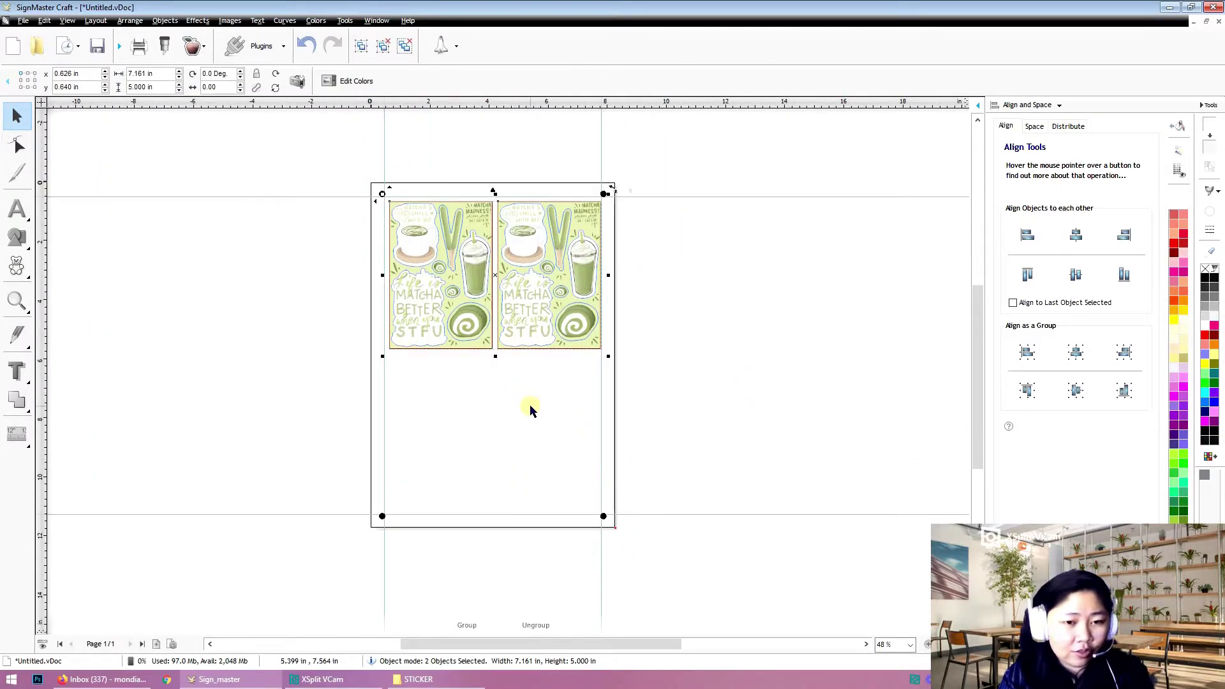
pyautogui.moveTo(547, 261); pyautogui.dragTo(543, 393)
pyautogui.click(744, 349)
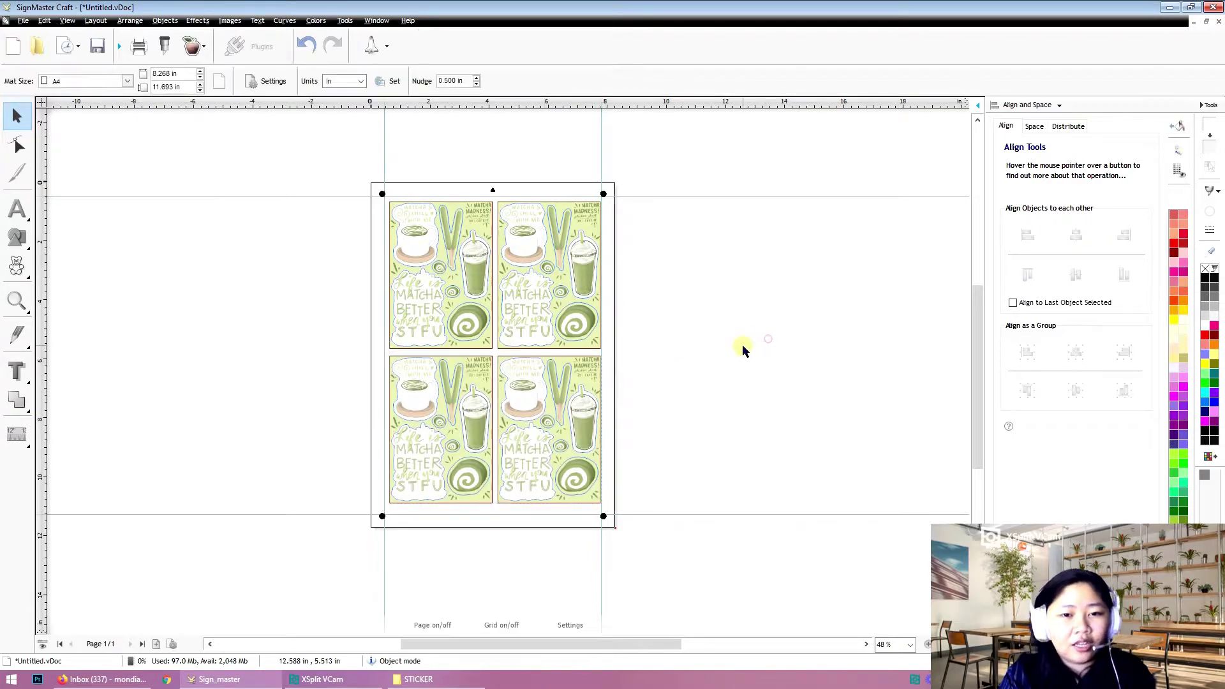
# Center all four sticker sheets as a group on the A4 page, at 0.553, 0.734 in.
pyautogui.moveTo(299, 128)
pyautogui.mouseDown()
pyautogui.moveTo(443, 363)
pyautogui.moveTo(695, 613)
pyautogui.moveTo(602, 487)
pyautogui.moveTo(298, 148)
pyautogui.mouseUp()
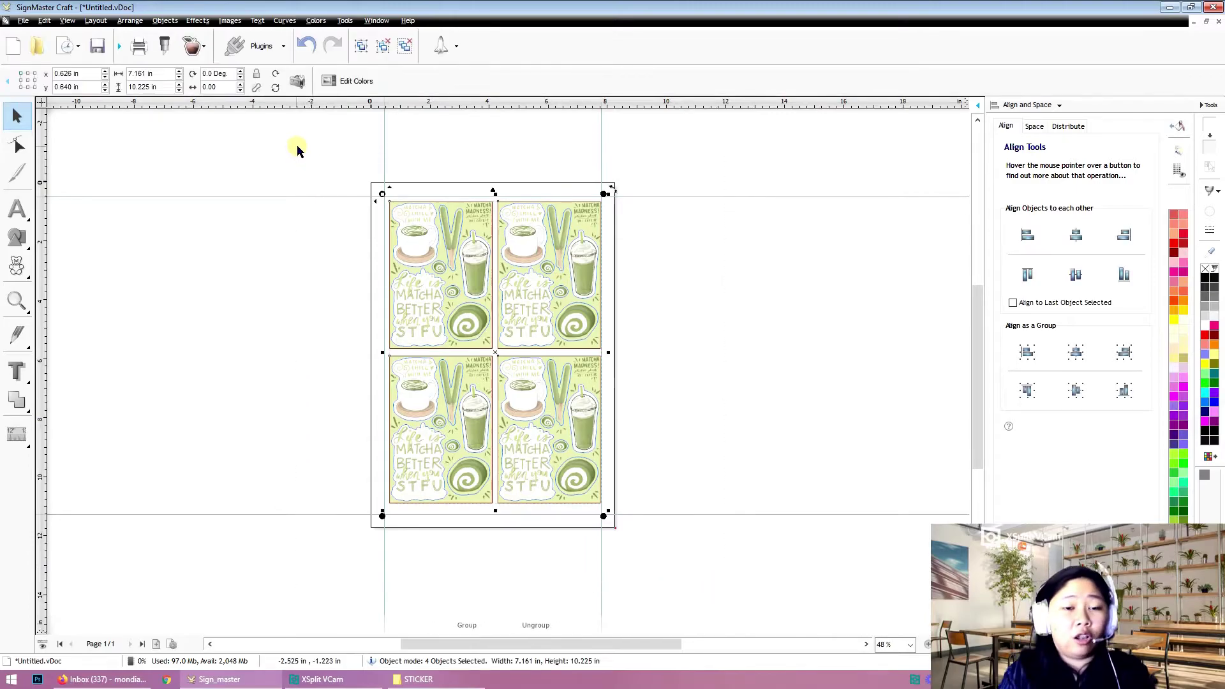
pyautogui.click(1079, 354)
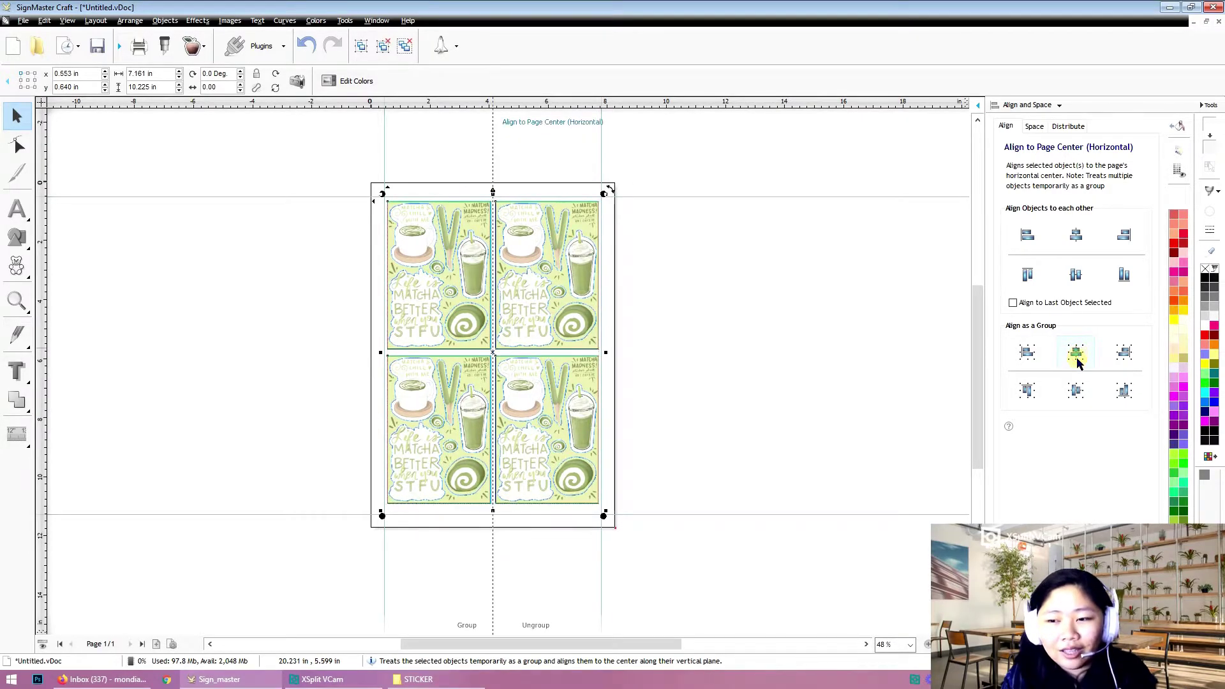
pyautogui.click(1078, 391)
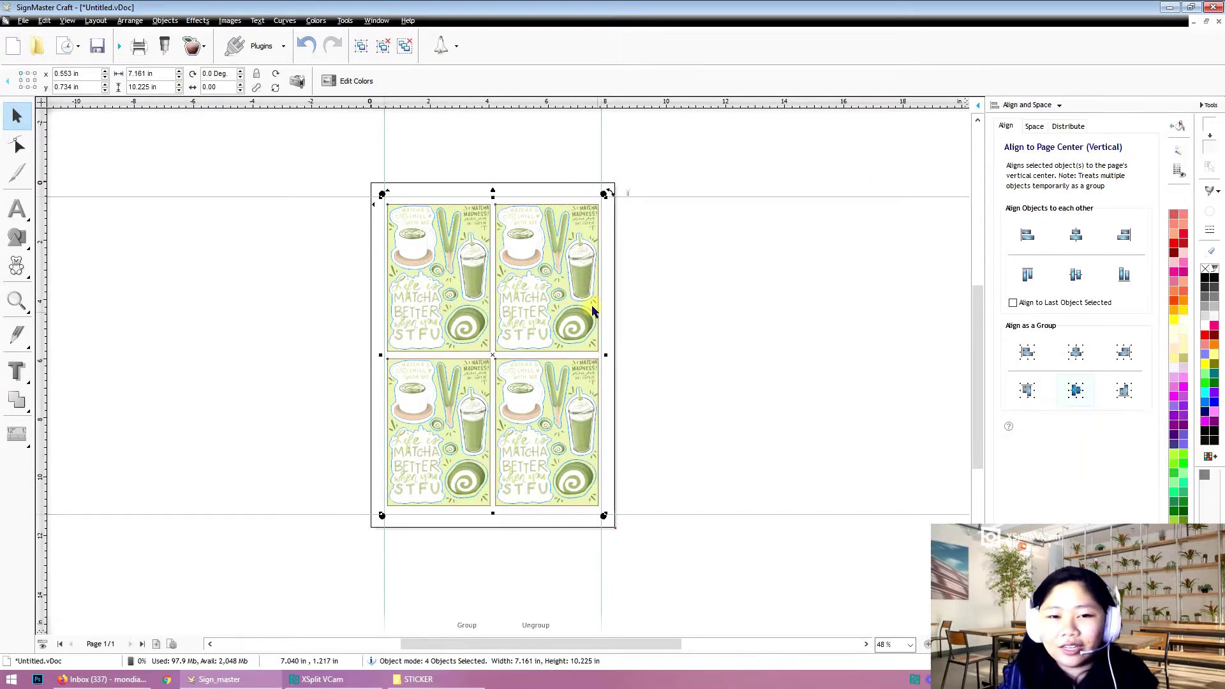
pyautogui.click(732, 271)
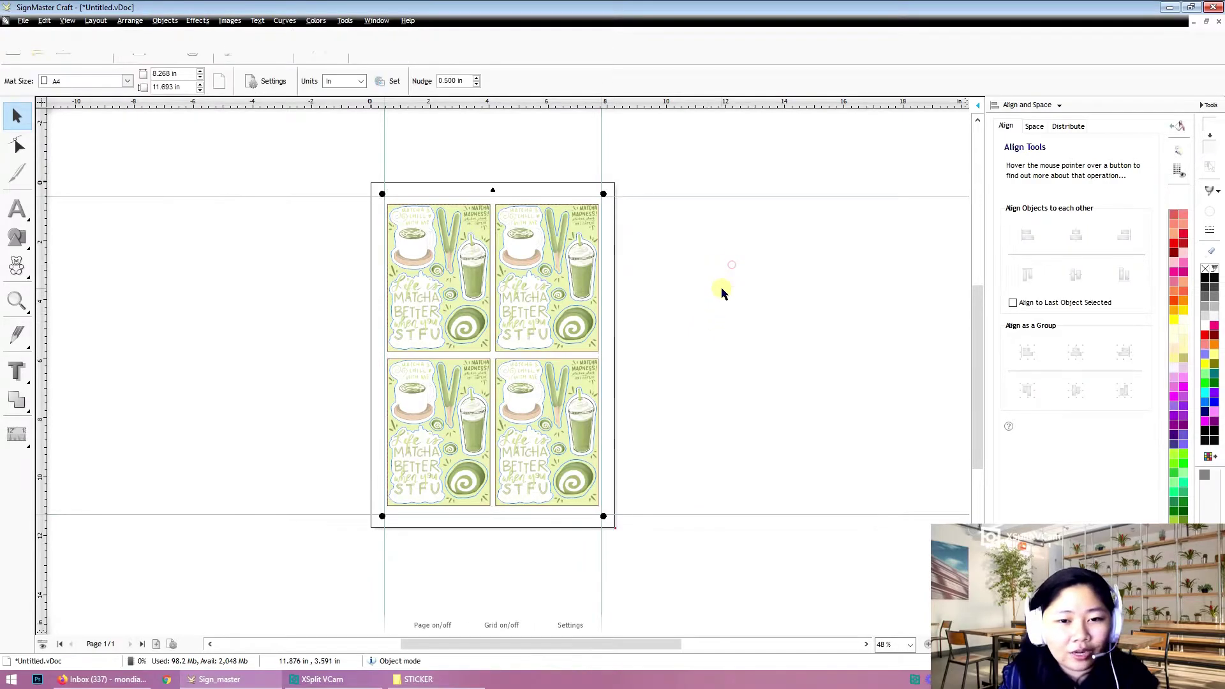
# Delete the horizontal guide and the three vertical guides from the page.
pyautogui.click(731, 197)
pyautogui.press('Delete')
pyautogui.click(601, 138)
pyautogui.press('Delete')
pyautogui.click(383, 127)
pyautogui.press('Delete')
pyautogui.click(702, 516)
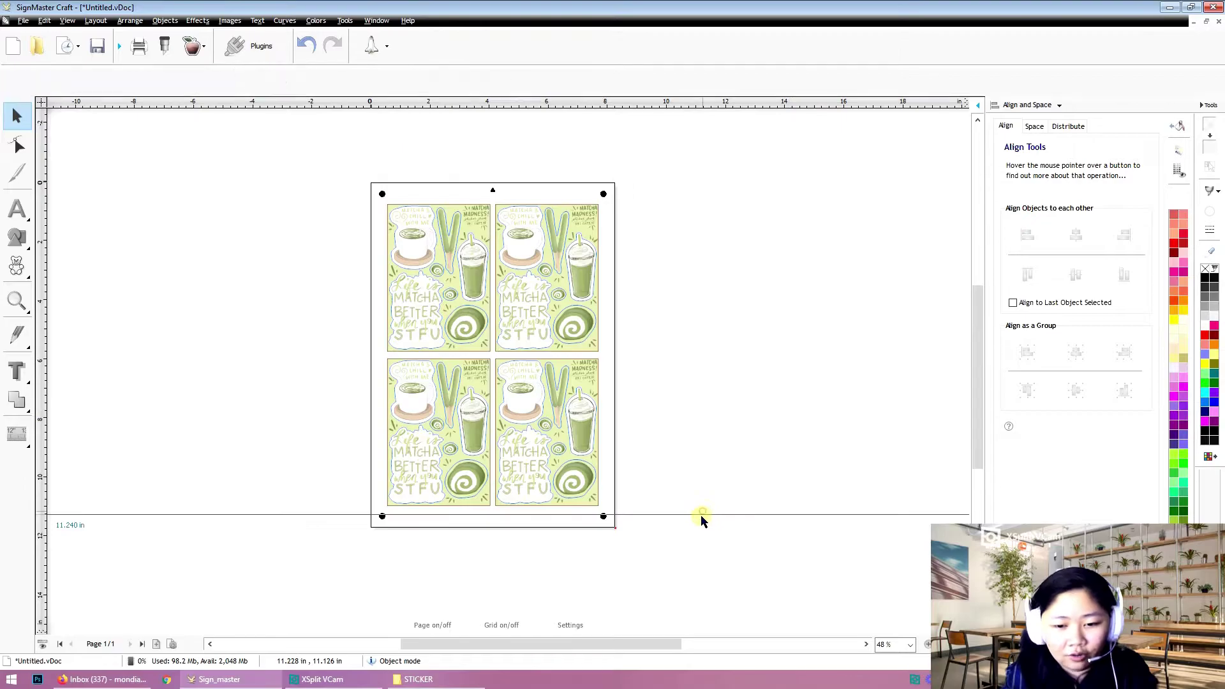
pyautogui.press('Delete')
pyautogui.scroll(-1, 740, 399)
pyautogui.scroll(-4, 501, 366)
pyautogui.click(162, 240)
pyautogui.scroll(5, 228, 239)
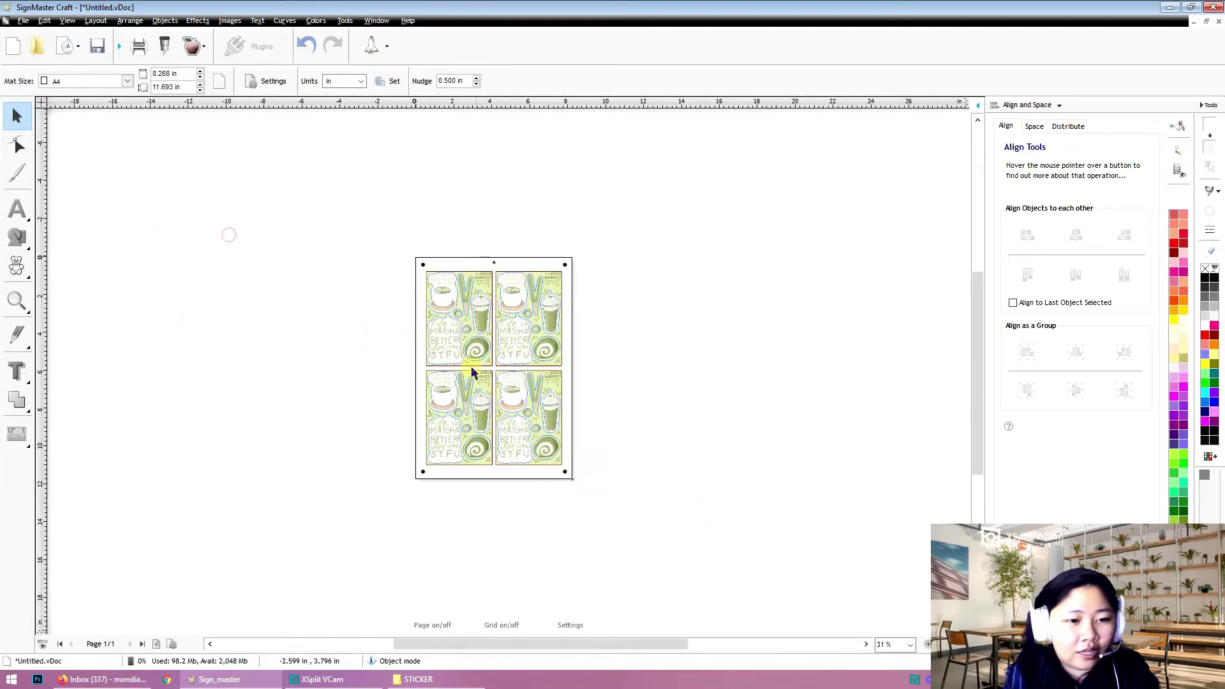
pyautogui.moveTo(288, 134); pyautogui.dragTo(621, 458)
pyautogui.click(766, 351)
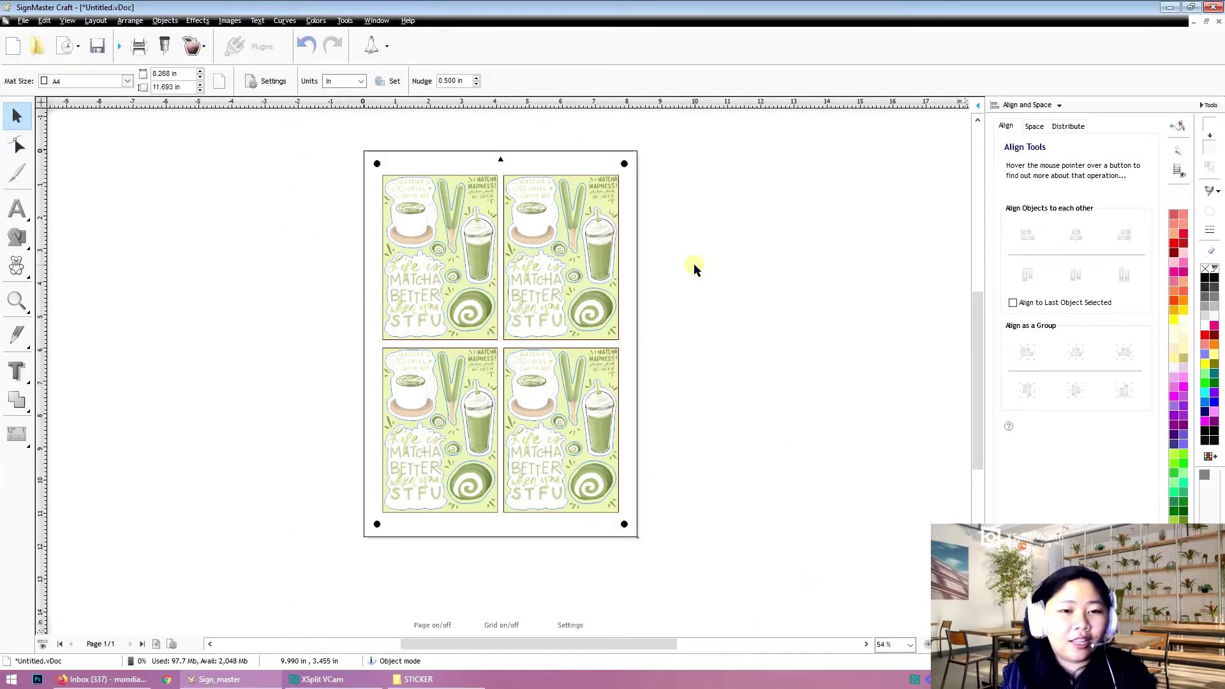
# Launch the Contour Cut Wizard from the Create and Contour Cut dropdown.
pyautogui.scroll(2, 577, 345)
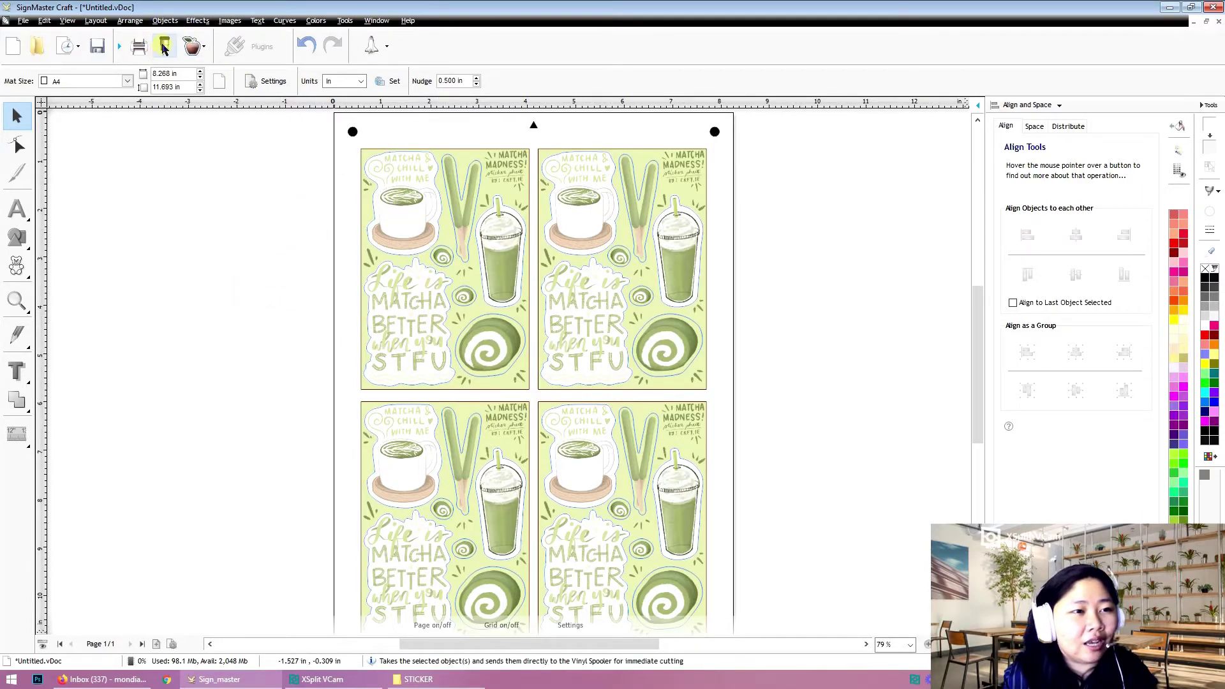
pyautogui.click(194, 49)
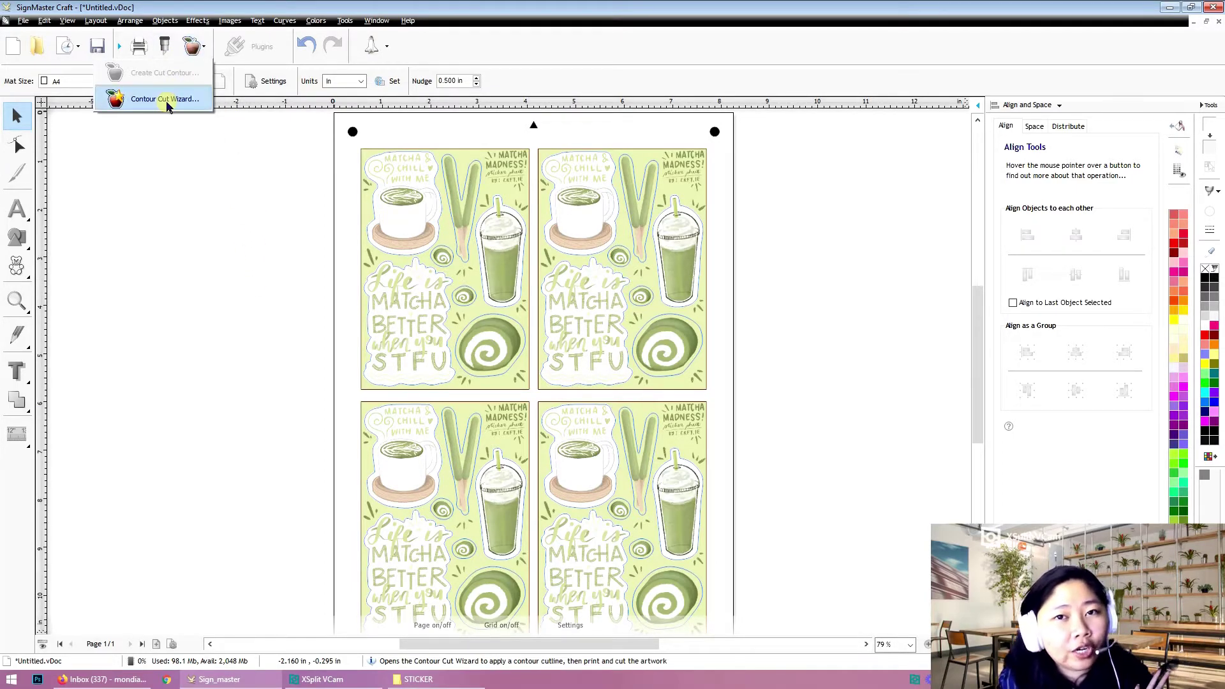
pyautogui.click(164, 99)
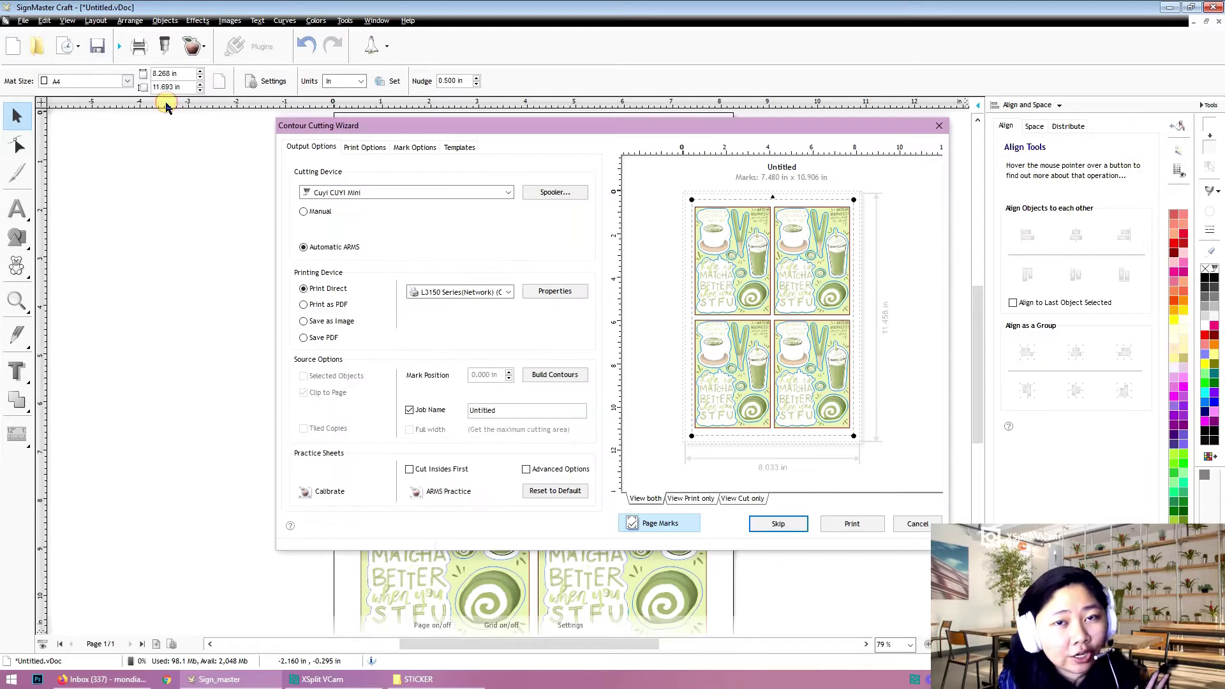
# Open the Cut Contour's cutter settings under Print Options, confirming force 220 and speed 350.
pyautogui.click(365, 148)
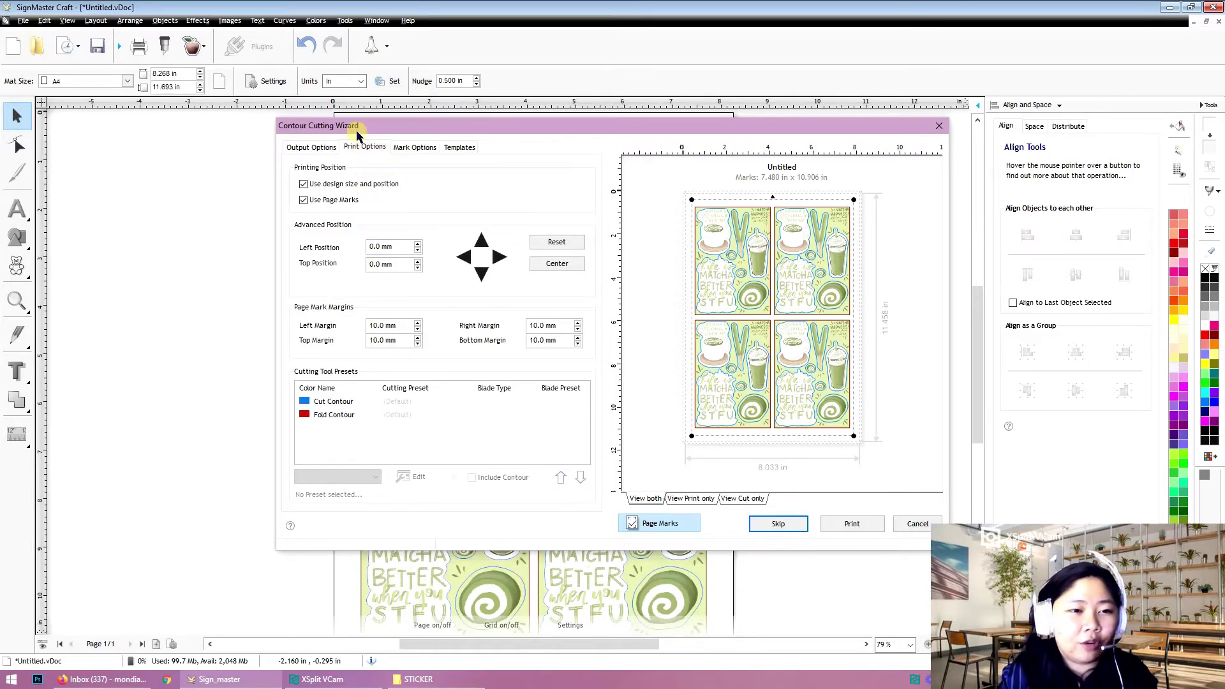
pyautogui.click(333, 402)
pyautogui.click(333, 416)
pyautogui.click(335, 434)
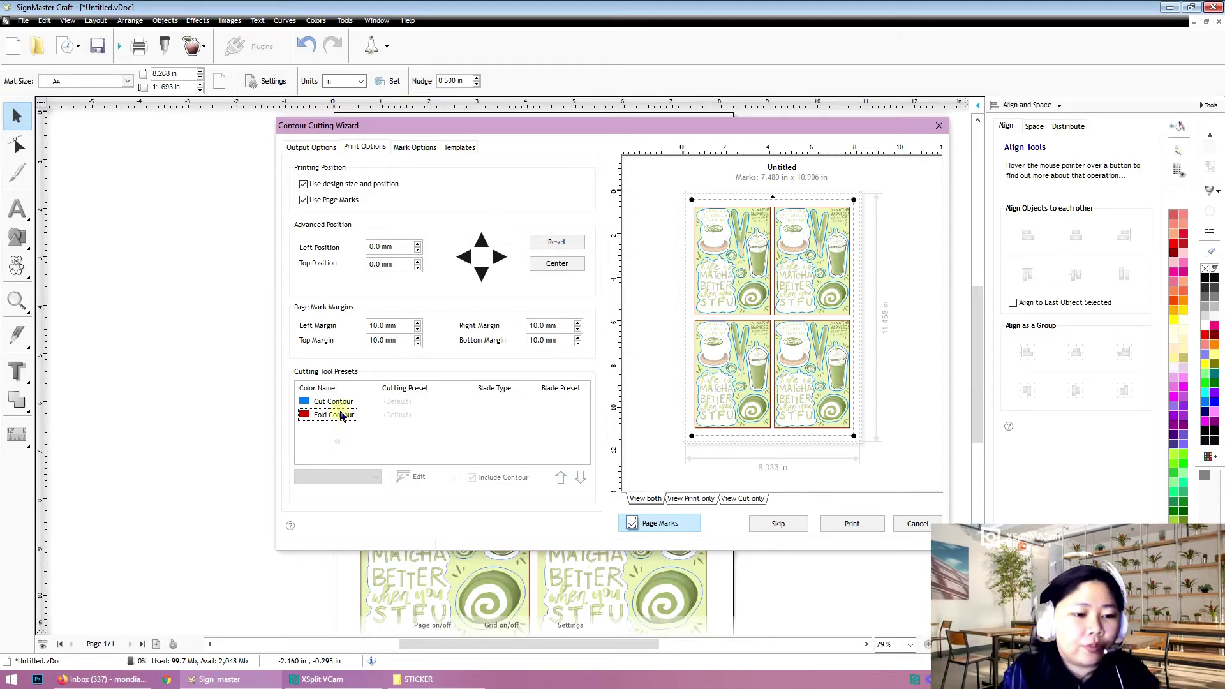
pyautogui.click(335, 400)
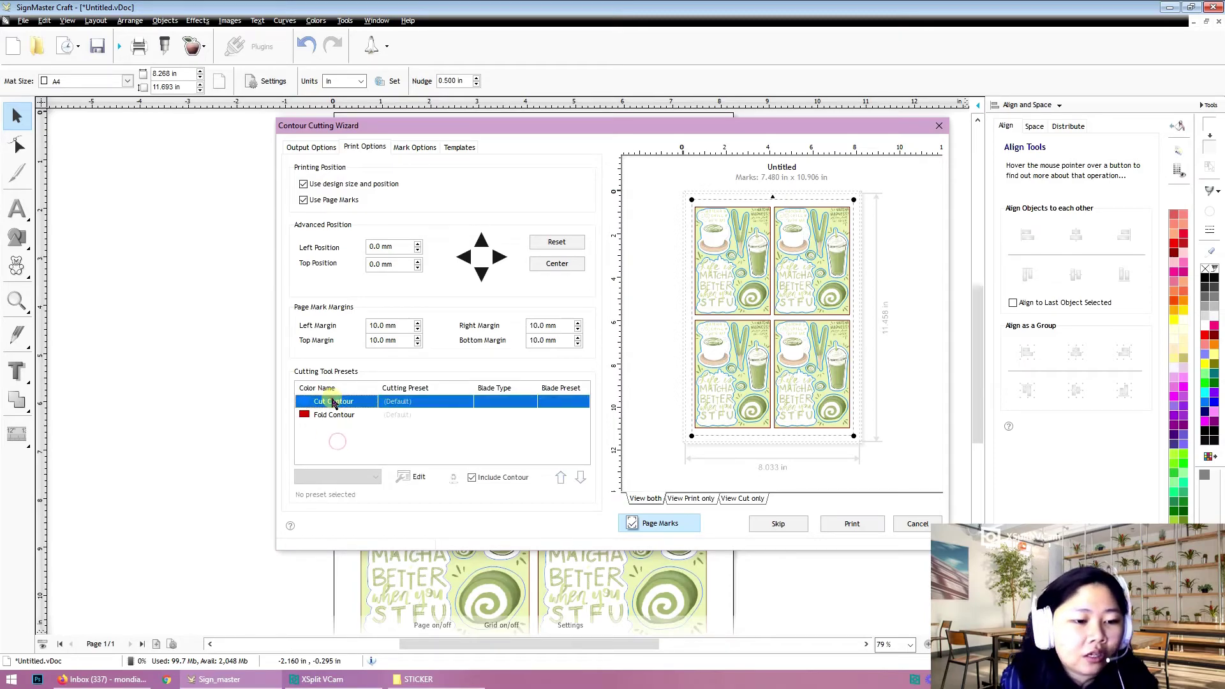
pyautogui.click(415, 478)
pyautogui.doubleClick(591, 363)
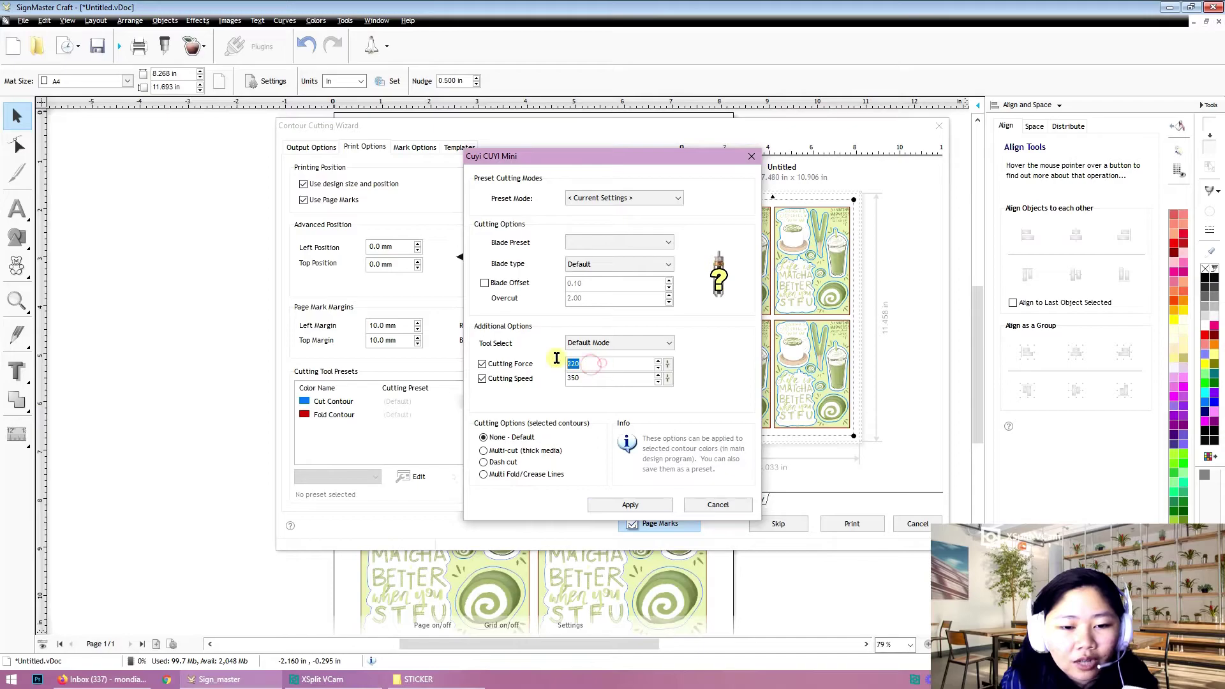
pyautogui.click(604, 362)
pyautogui.click(593, 380)
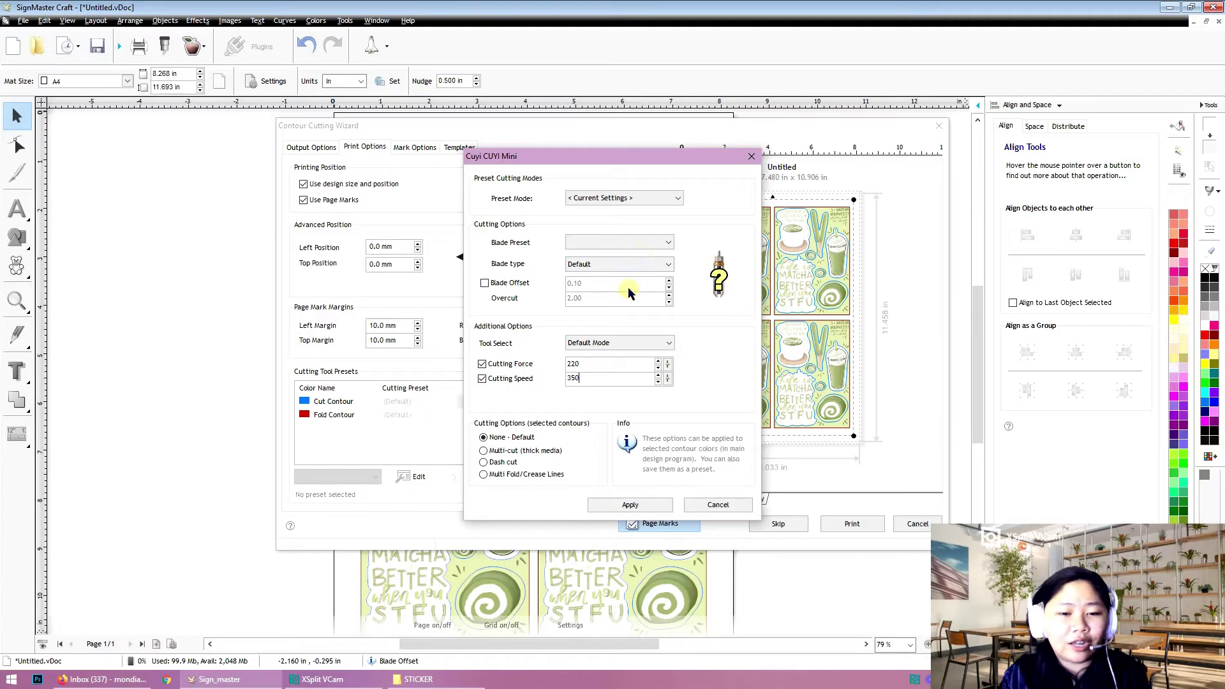
# Apply the Cut Contour custom preset, then open the Fold Contour's Cuyi CUYI Mini settings.
pyautogui.click(631, 506)
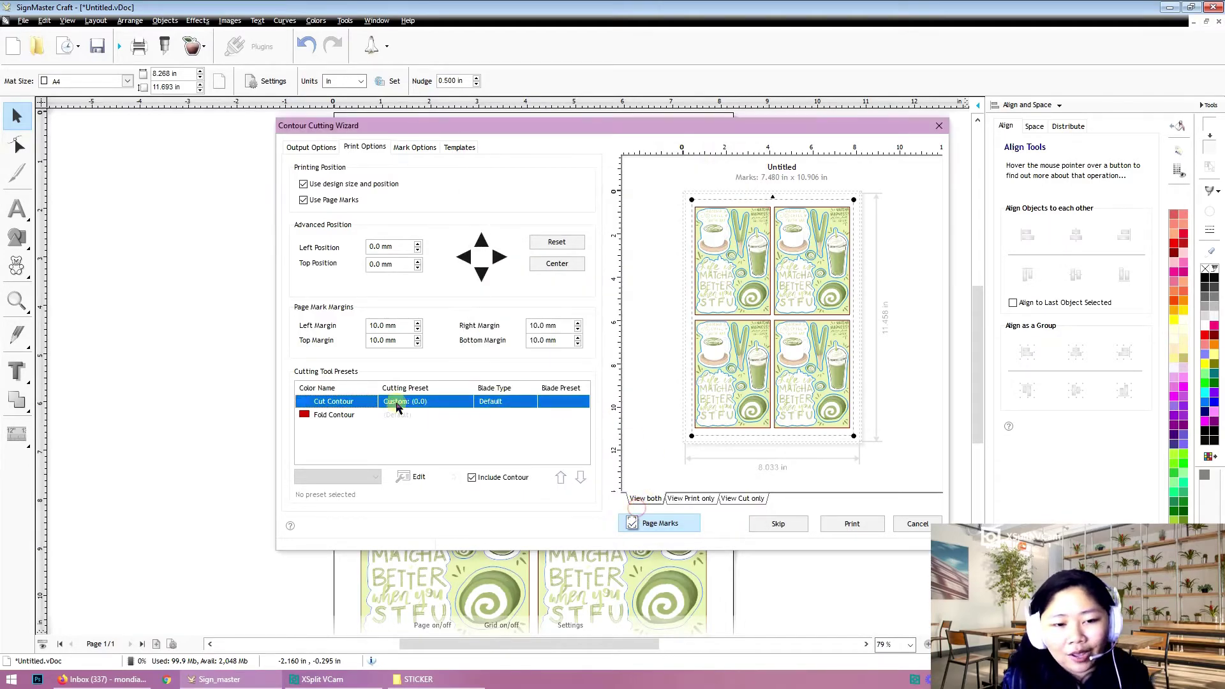
pyautogui.click(334, 415)
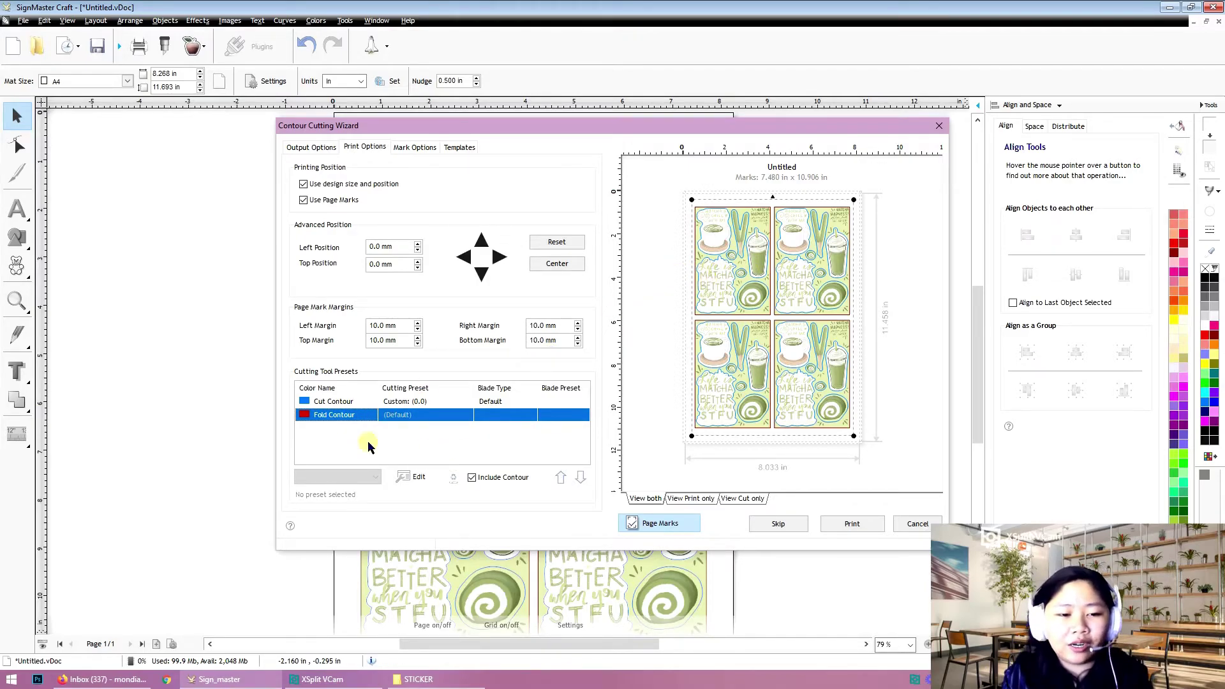
pyautogui.click(340, 416)
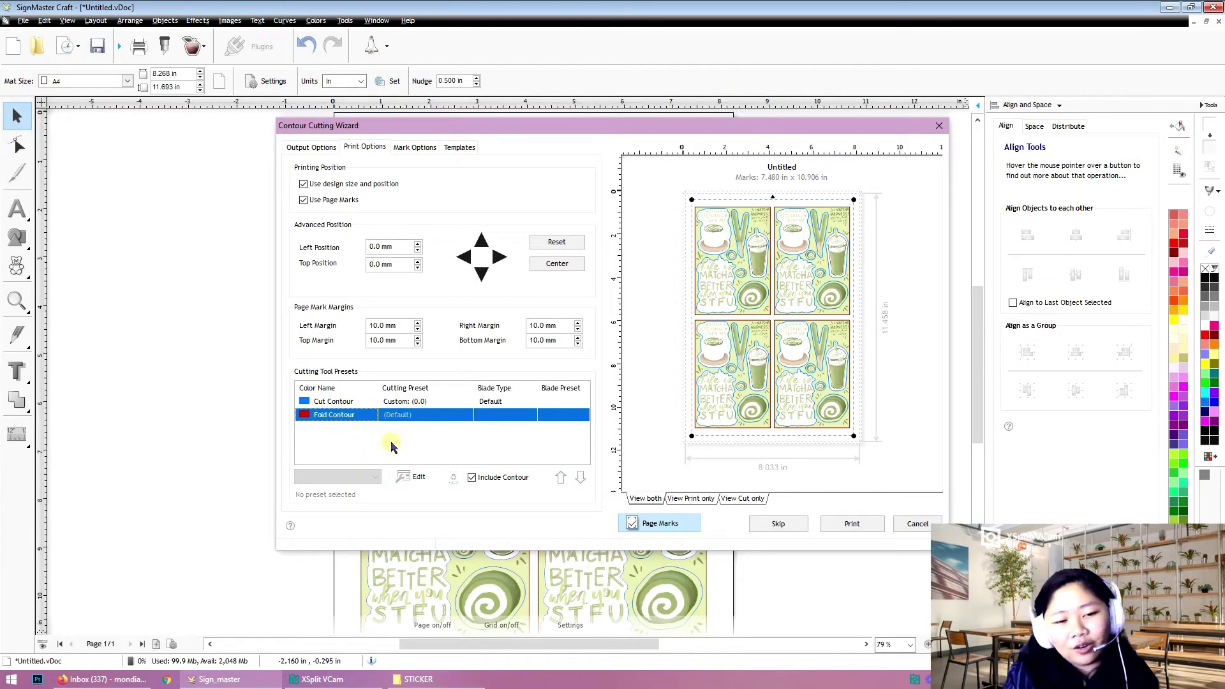
pyautogui.click(404, 479)
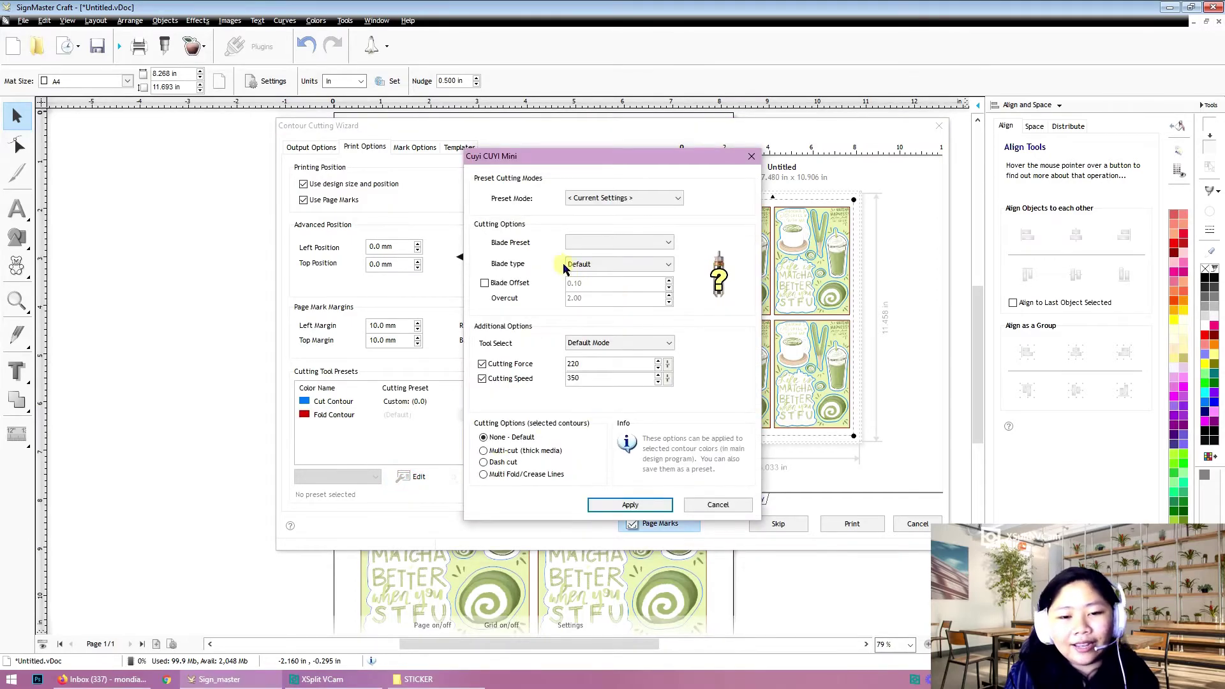
pyautogui.doubleClick(596, 365)
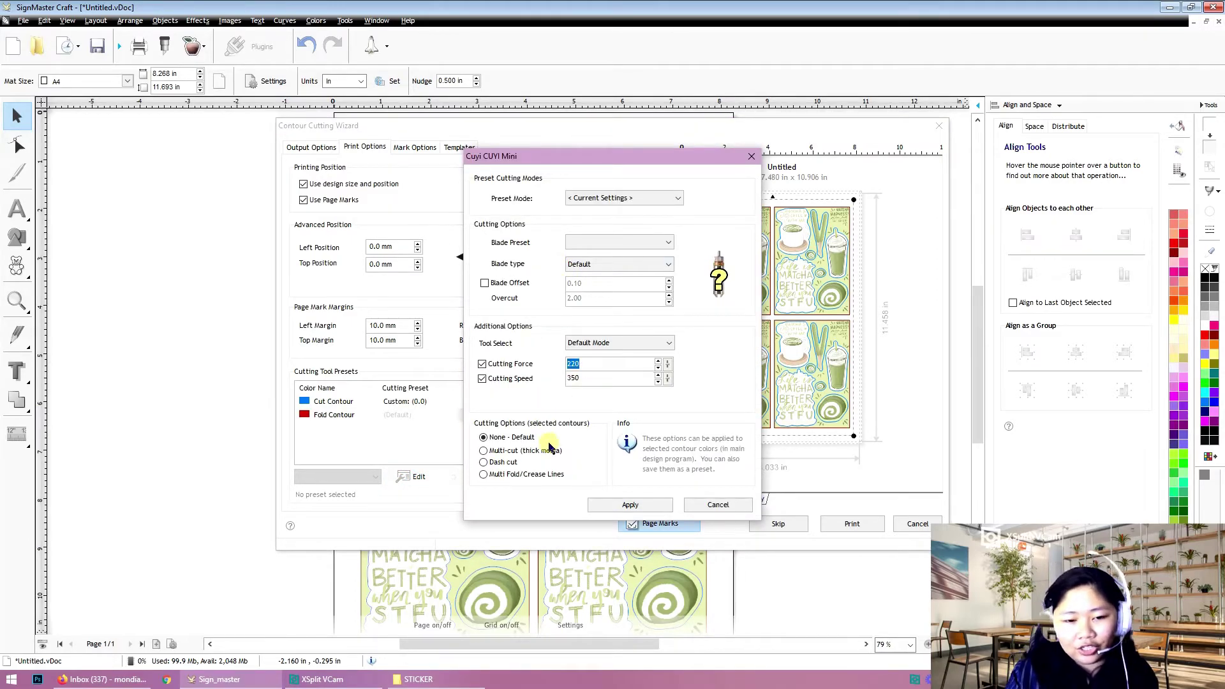
pyautogui.click(600, 363)
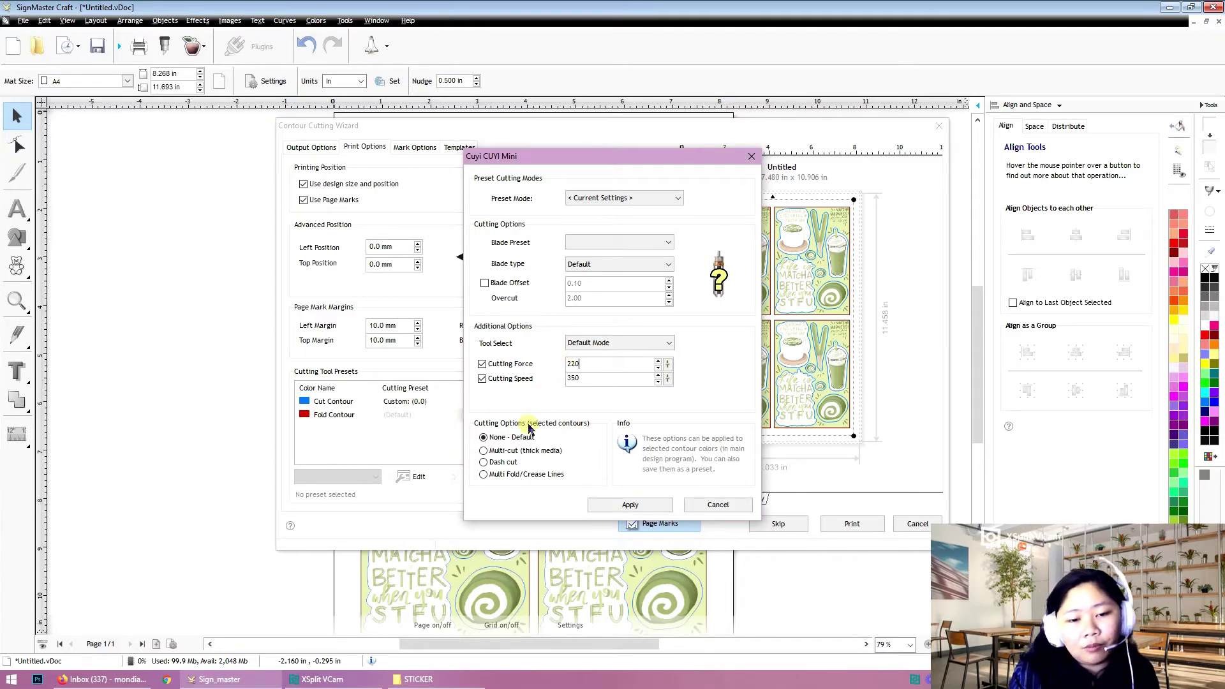
# Set Fold Contour to Multi-cut (thick media), quantity 2, cutting force 300, and apply it.
pyautogui.click(483, 451)
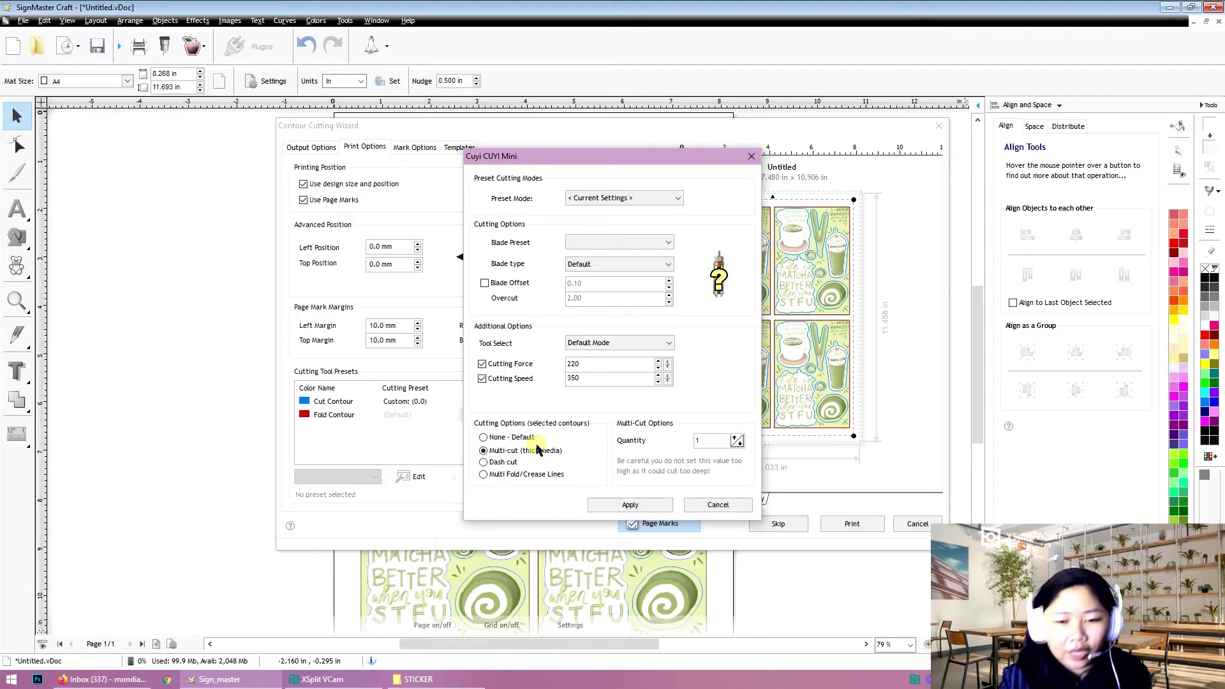
pyautogui.doubleClick(708, 440)
pyautogui.write('2')
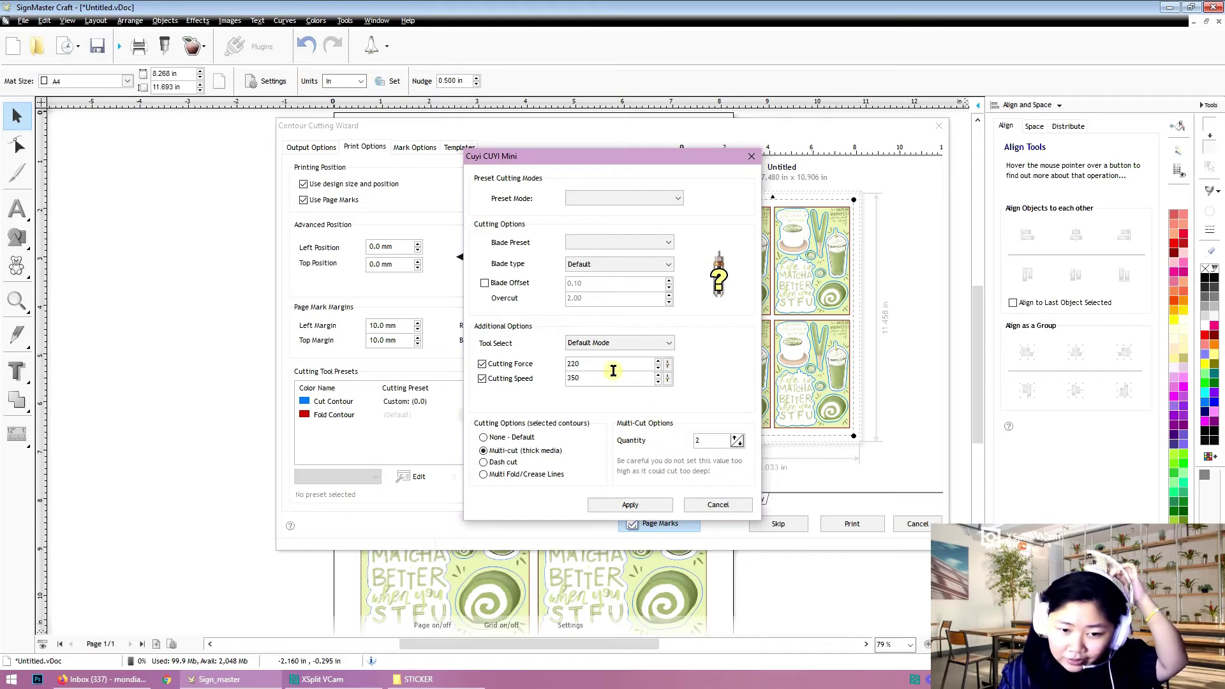
pyautogui.doubleClick(612, 363)
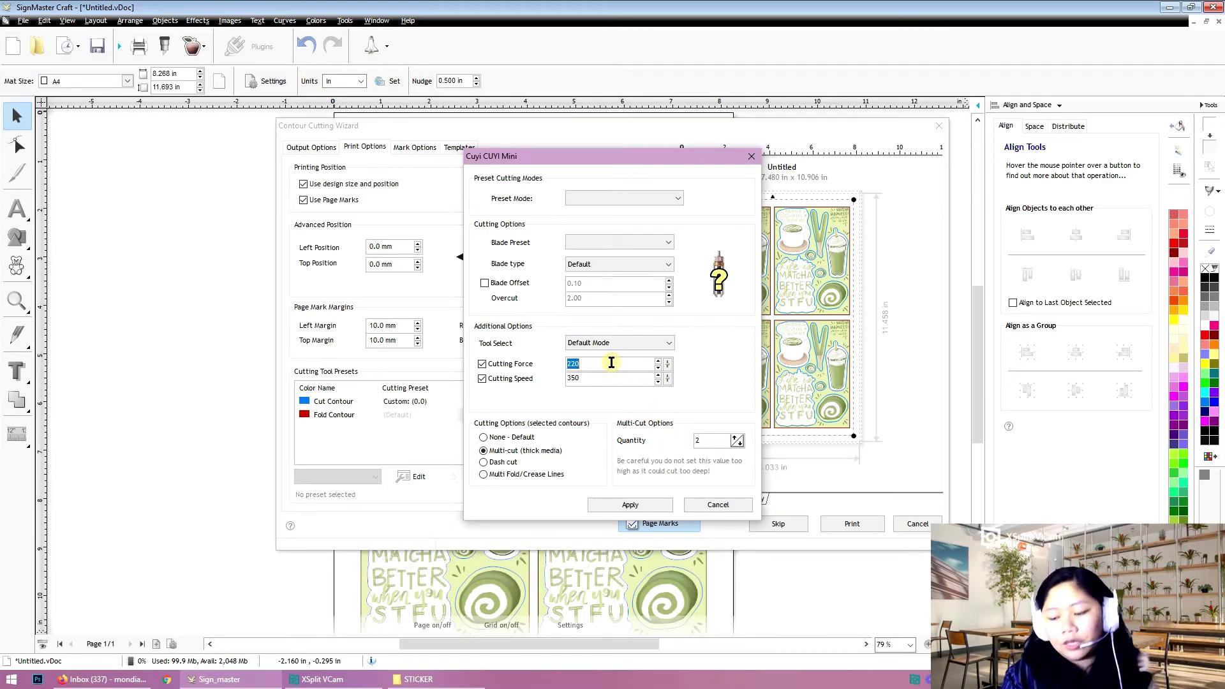
pyautogui.write('250')
pyautogui.doubleClick(611, 364)
pyautogui.write('300')
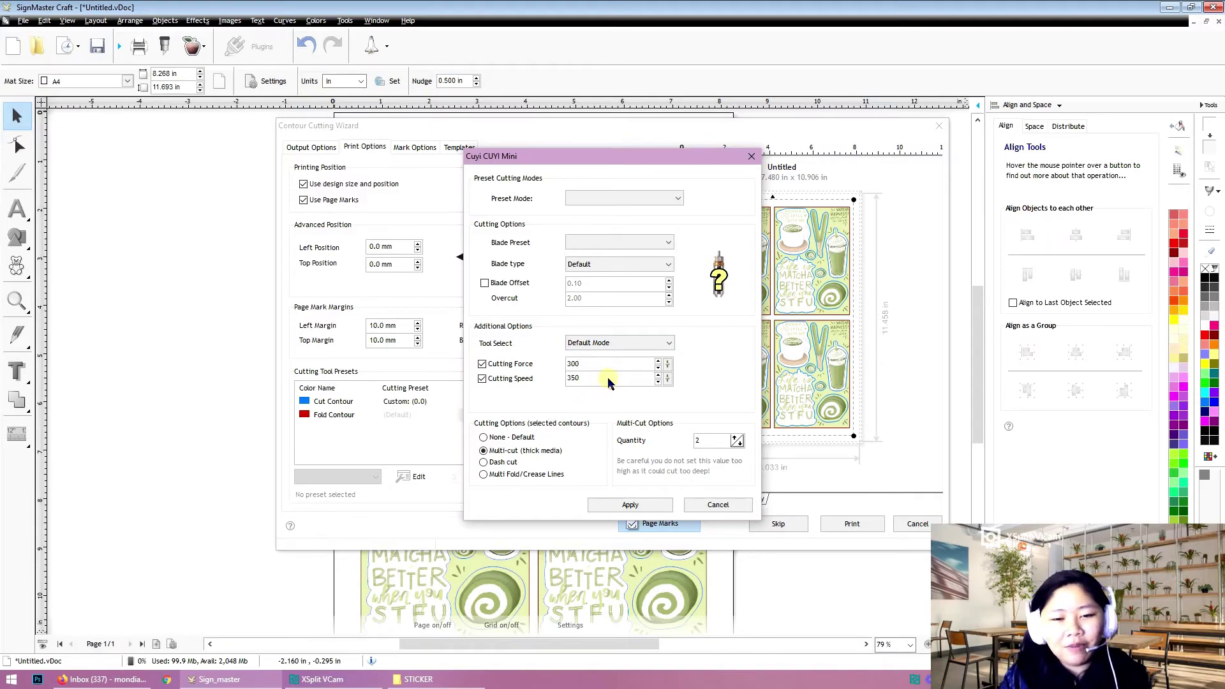
pyautogui.click(608, 377)
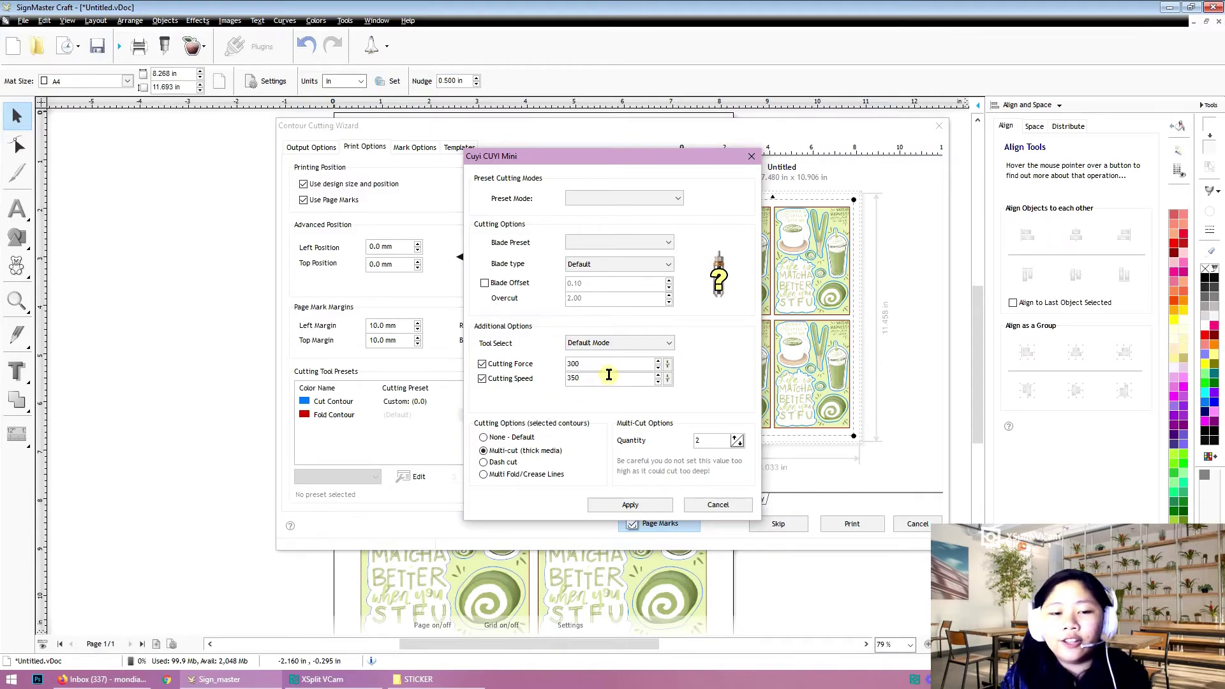
pyautogui.click(600, 368)
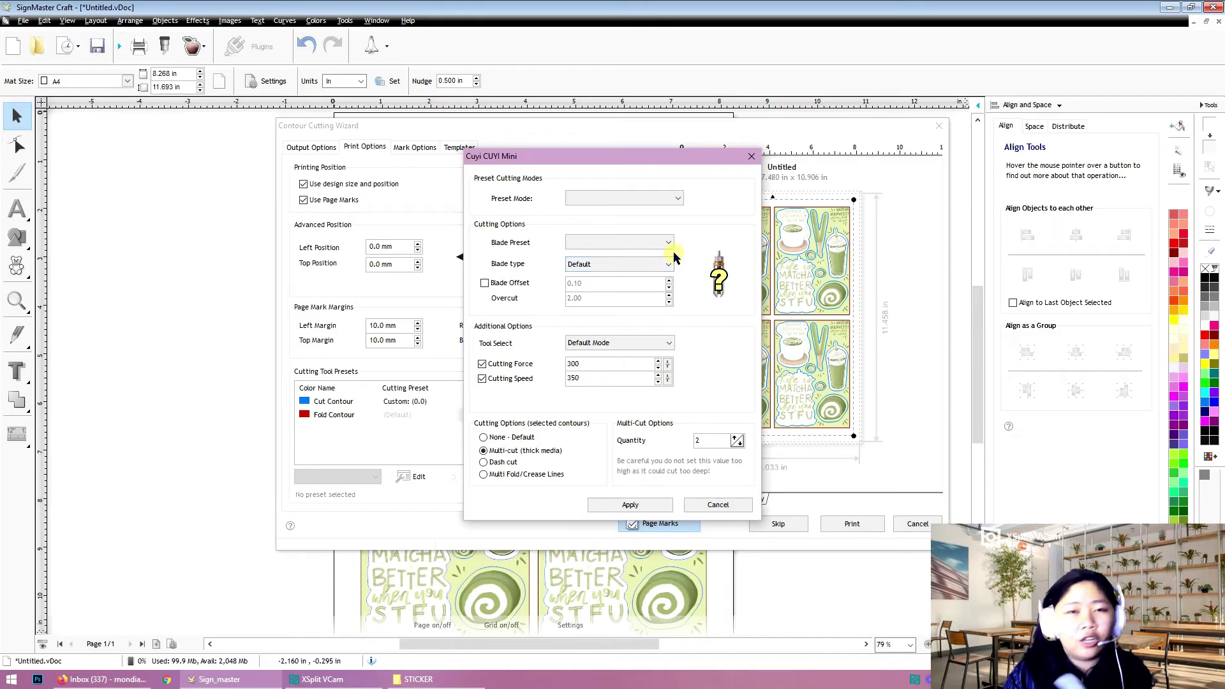
pyautogui.click(644, 504)
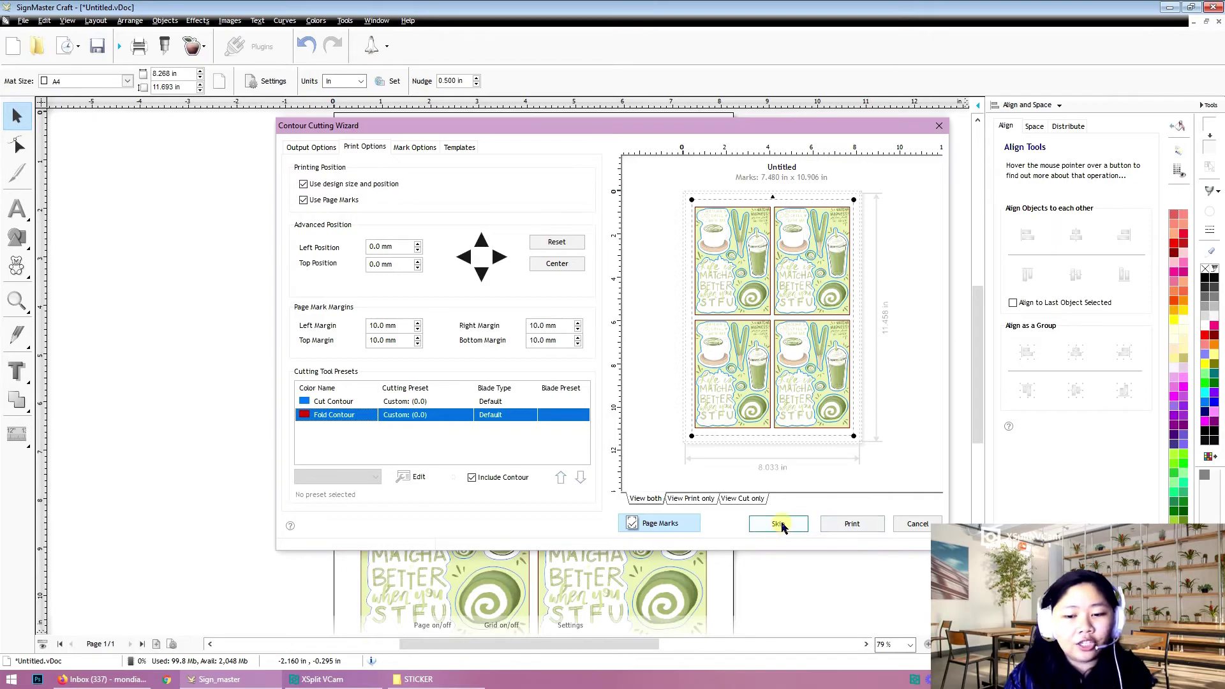
# Skip printing and send the 7.480 x 10.906 in sticker layout to the cutter's Align Cutfile Wizard.
pyautogui.click(759, 529)
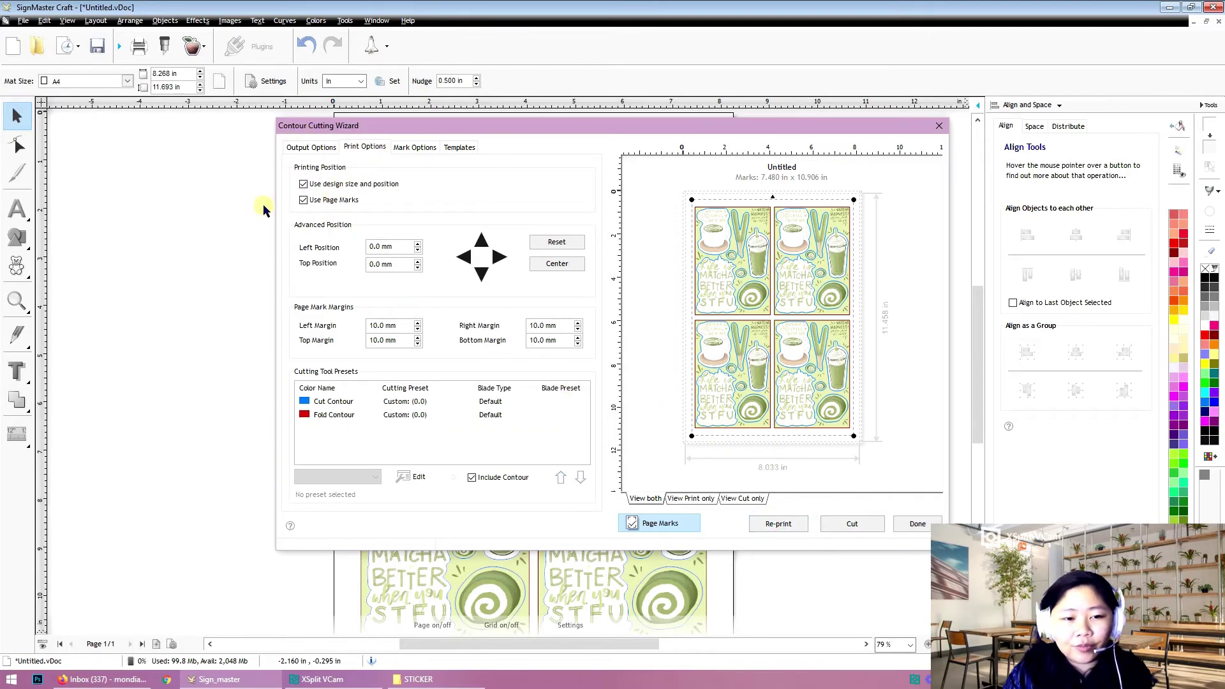
pyautogui.click(855, 524)
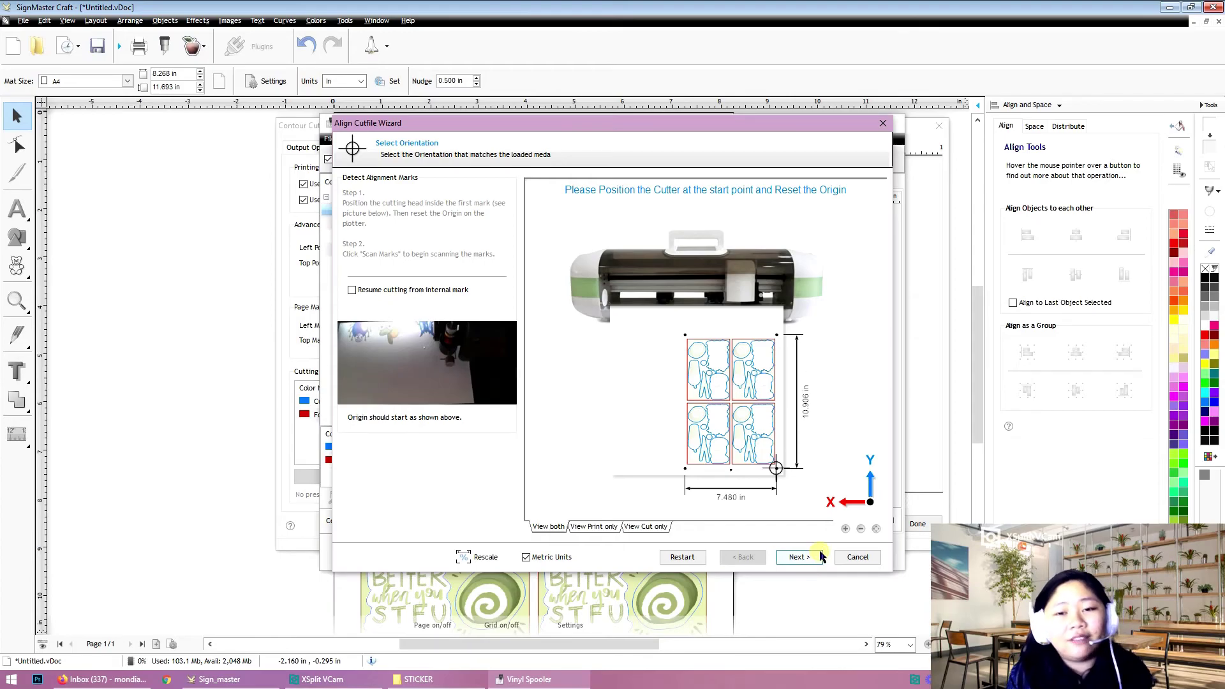
# Exit the Align Cutfile and Contour Cutting wizards, then deselect the 2x2 matcha sticker grid.
pyautogui.click(876, 124)
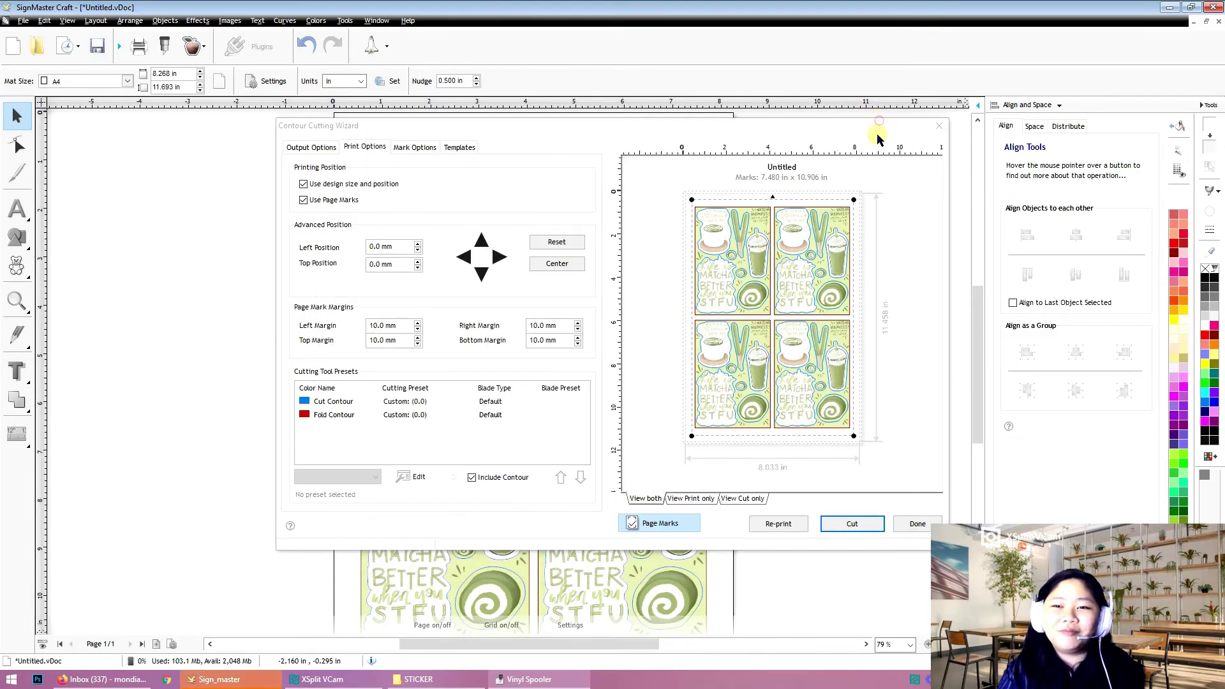
pyautogui.click(938, 126)
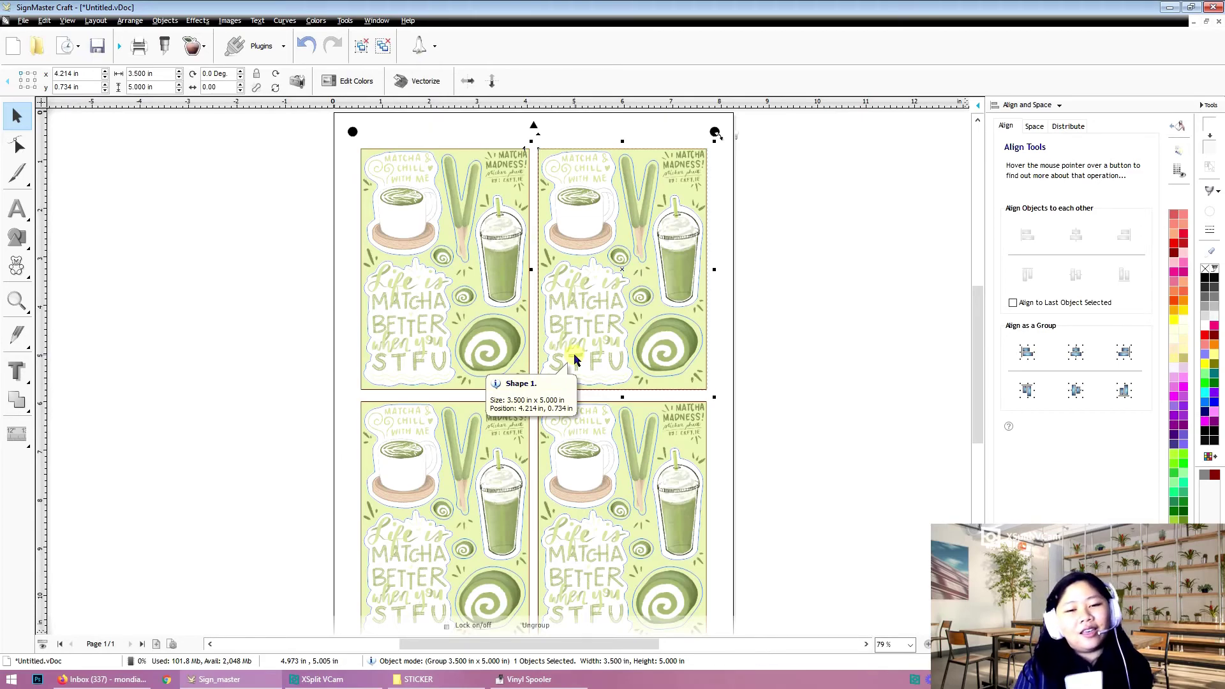
pyautogui.click(786, 428)
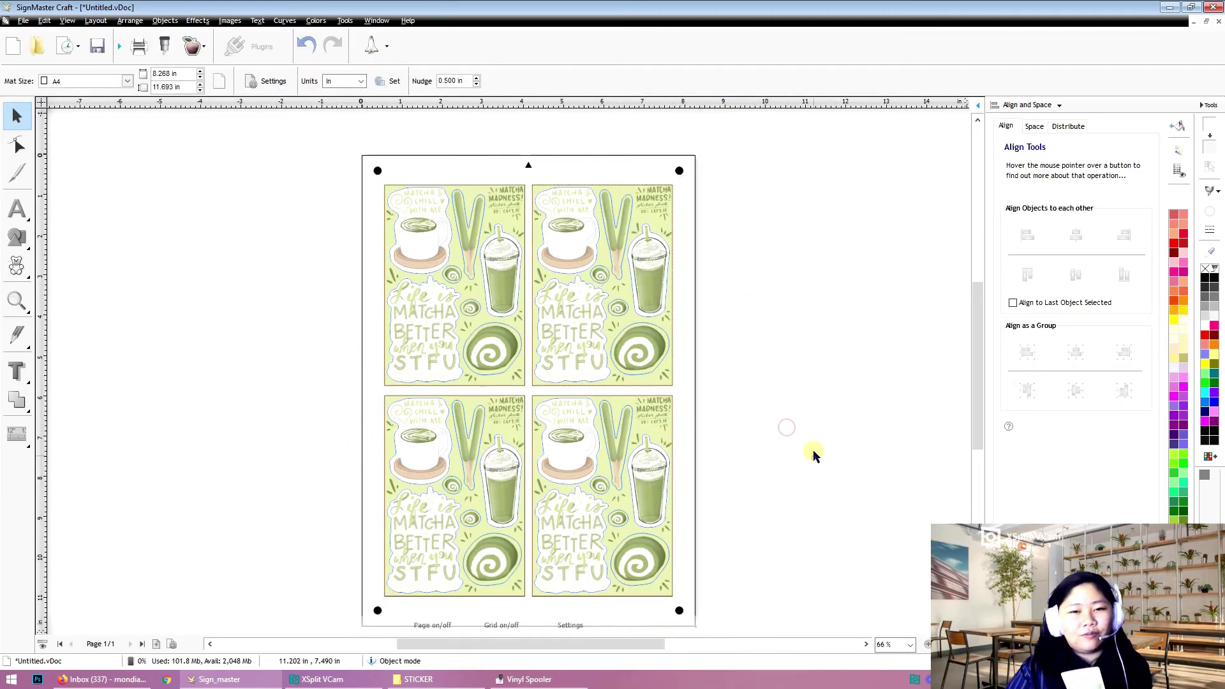
pyautogui.scroll(-3, 681, 443)
pyautogui.scroll(-2, 668, 423)
pyautogui.scroll(2, 441, 348)
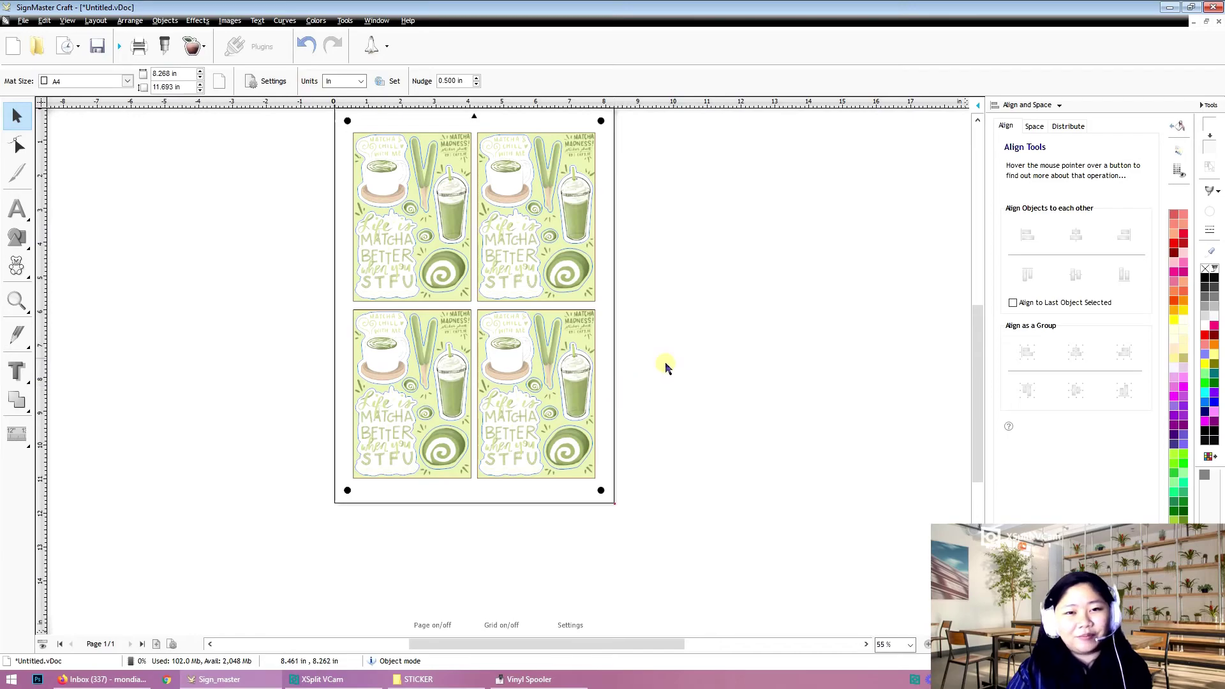
pyautogui.scroll(-1, 638, 332)
pyautogui.scroll(2, 484, 322)
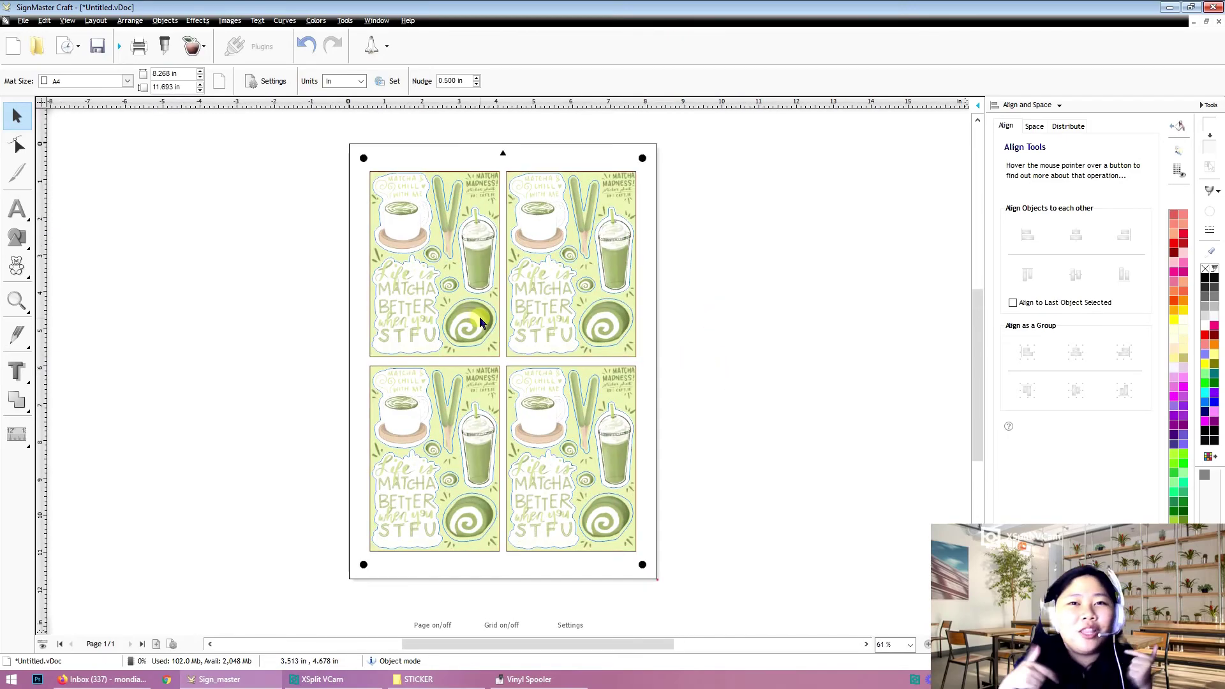